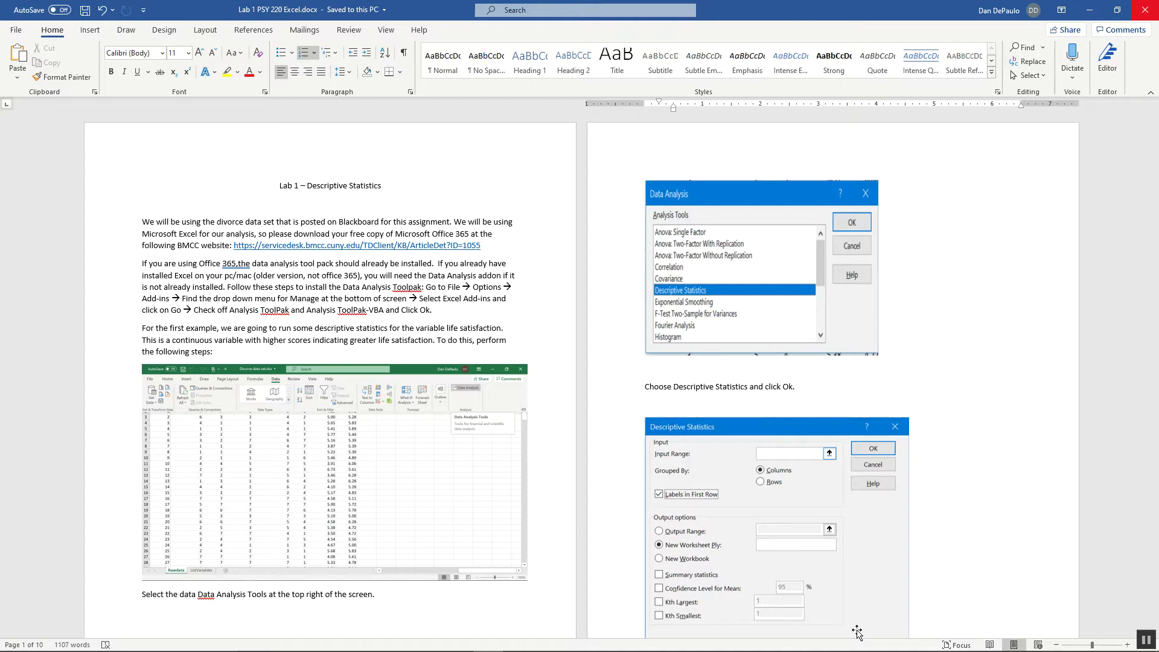
Open the linked BMCC Office 365 ProPlus article, review its installation instructions, and return to the Word lab document
{"action": "left_click", "coordinate": [430, 247], "text": "ctrl"}
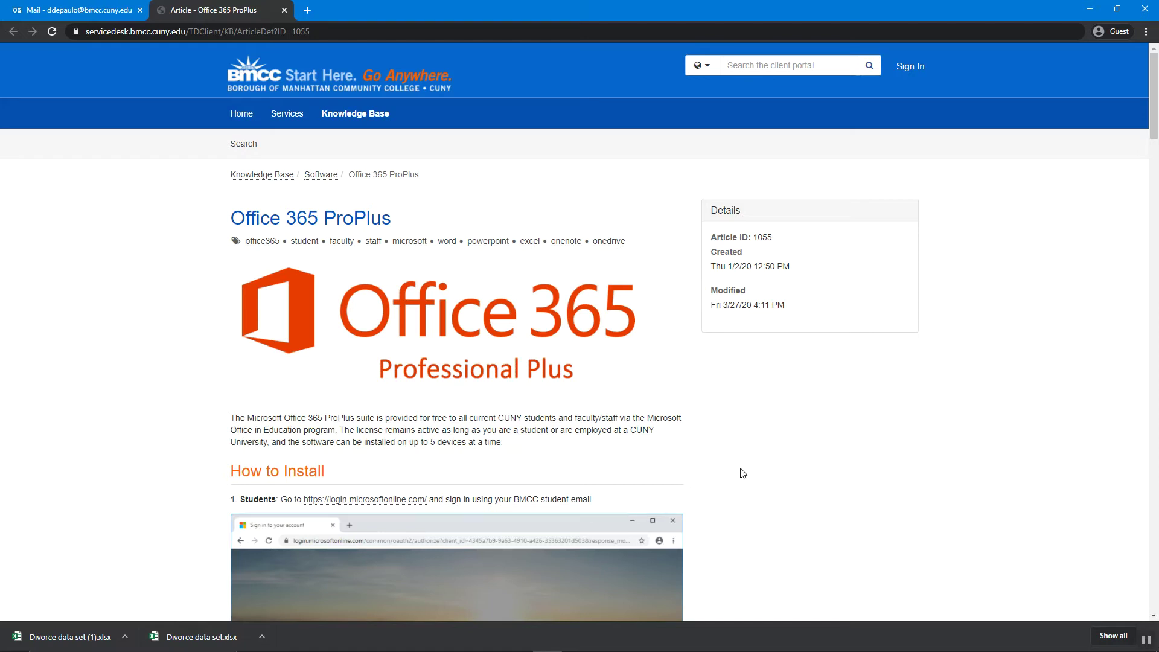
{"action": "scroll", "coordinate": [361, 382], "scroll_direction": "down", "scroll_amount": 2}
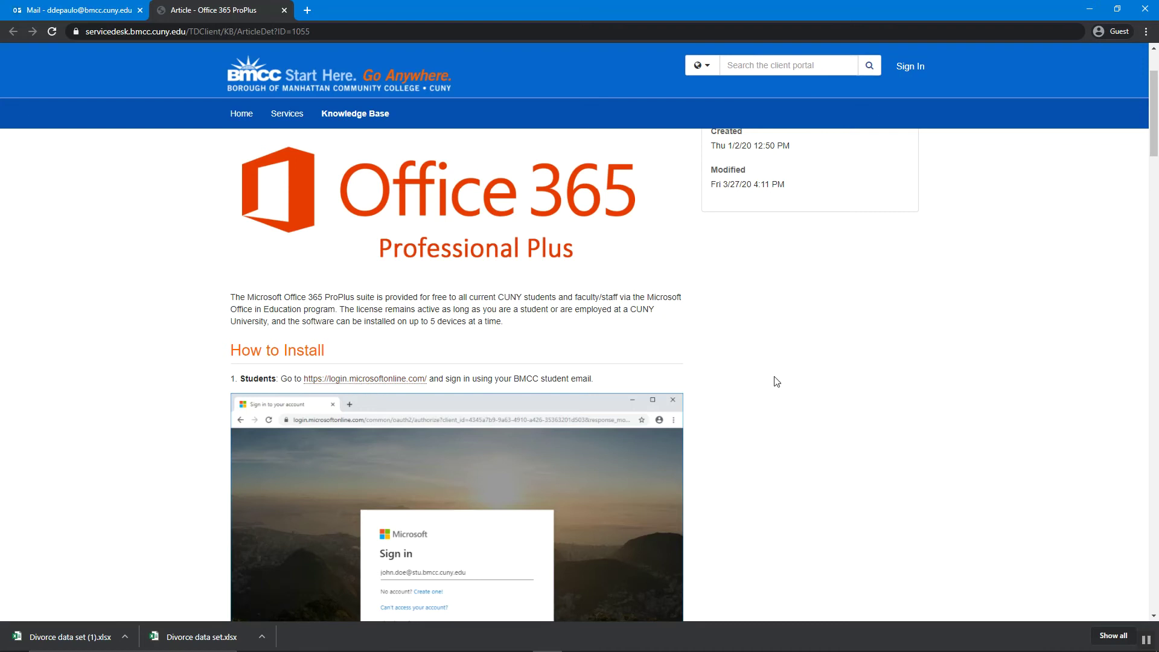
{"action": "scroll", "coordinate": [741, 405], "scroll_direction": "down", "scroll_amount": 5}
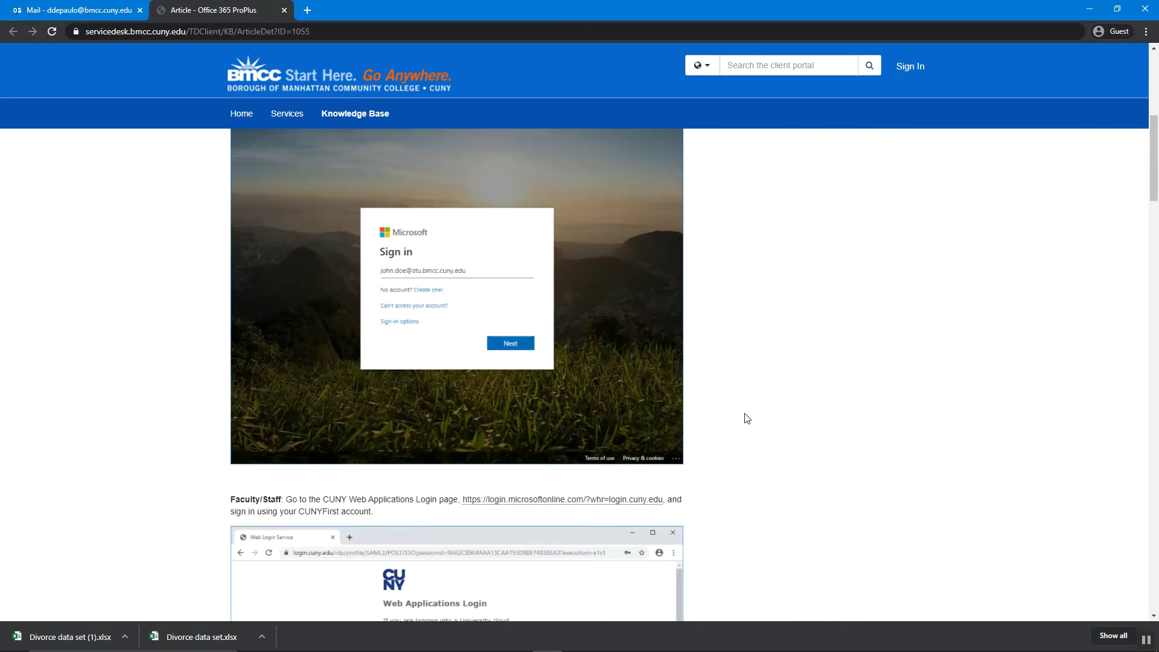
{"action": "scroll", "coordinate": [747, 419], "scroll_direction": "up", "scroll_amount": 7}
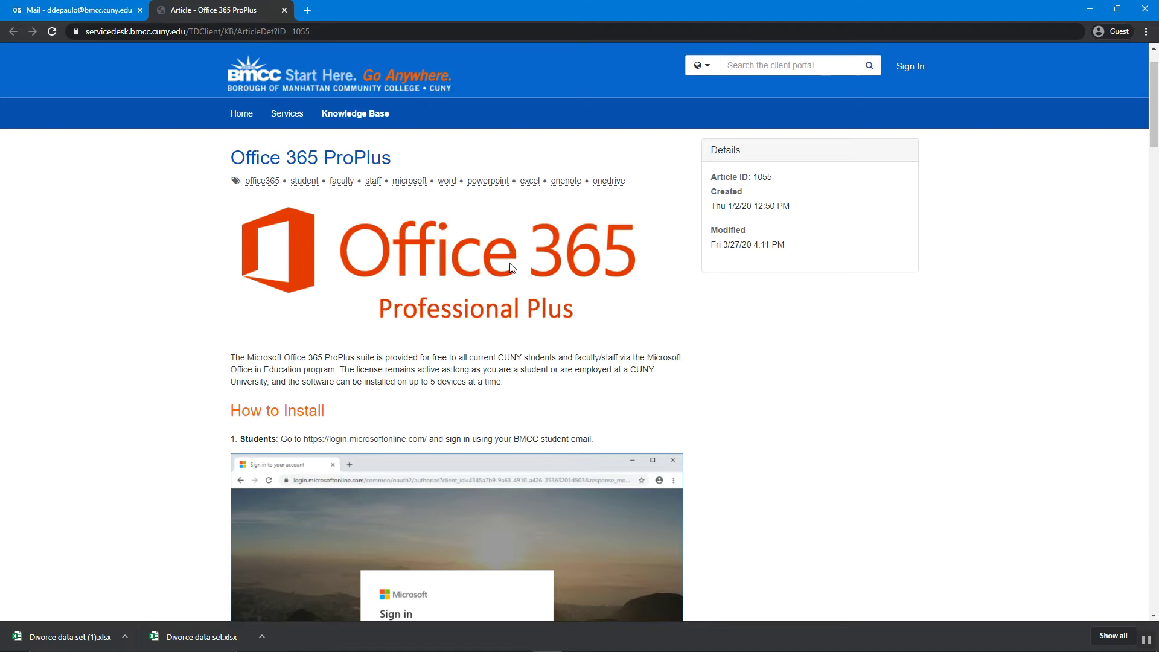
{"action": "mouse_move", "coordinate": [521, 650]}
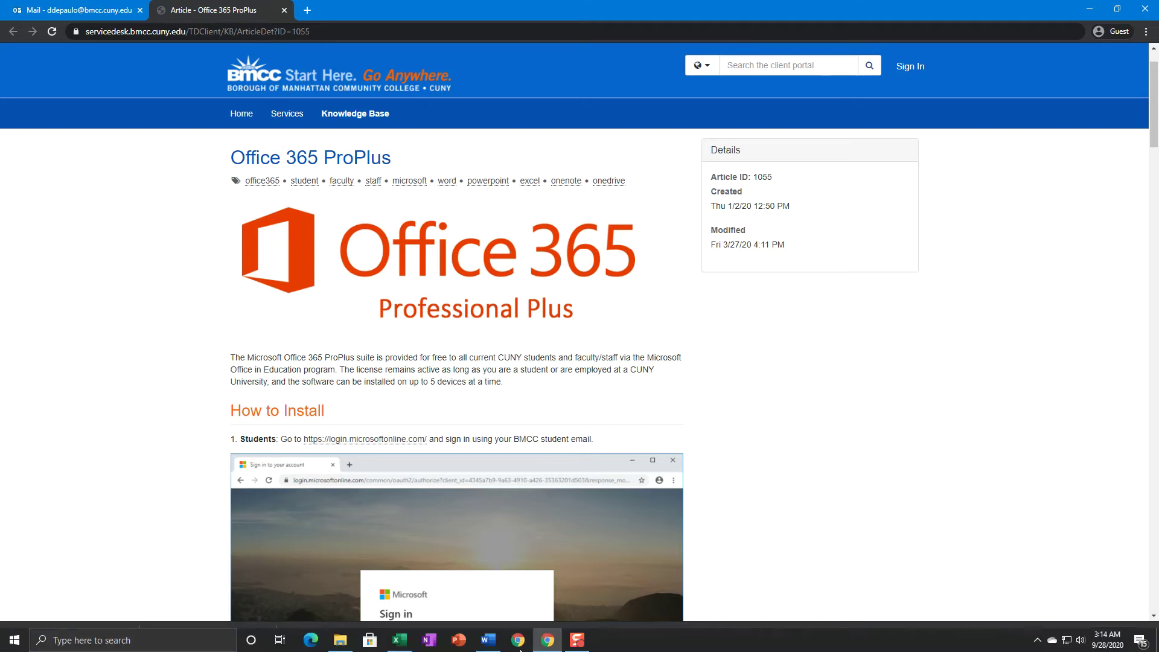
{"action": "left_click", "coordinate": [490, 642]}
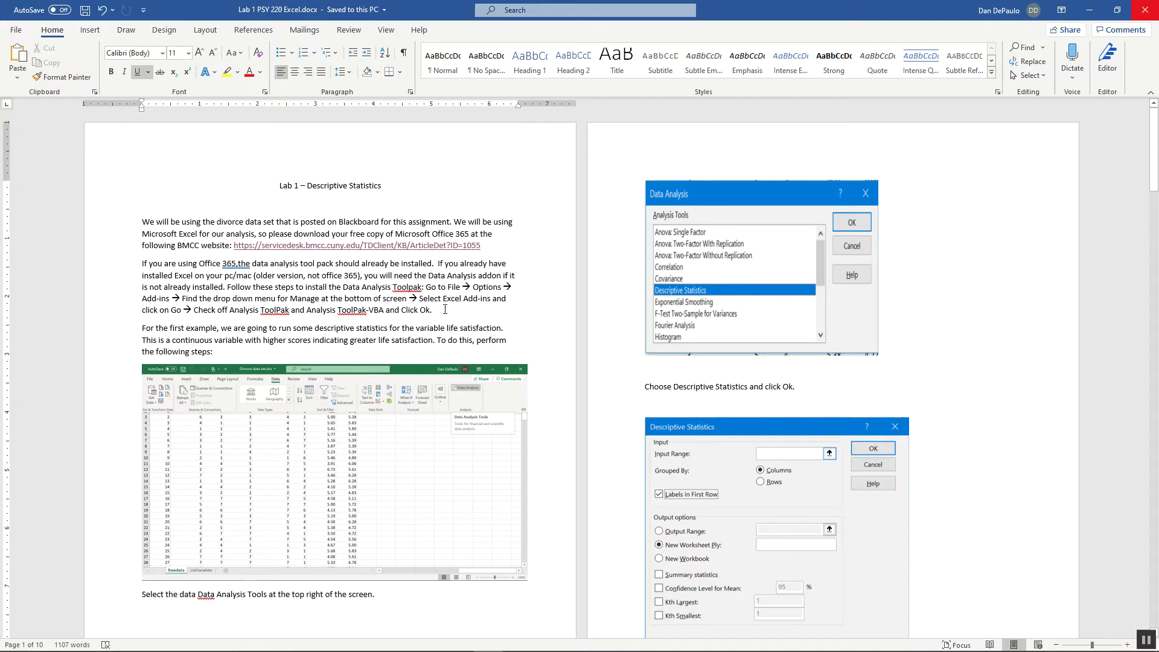
Switch to the divorce data set in Excel, check for the Data Analysis tool, and return to the Word lab document
{"action": "mouse_move", "coordinate": [403, 650]}
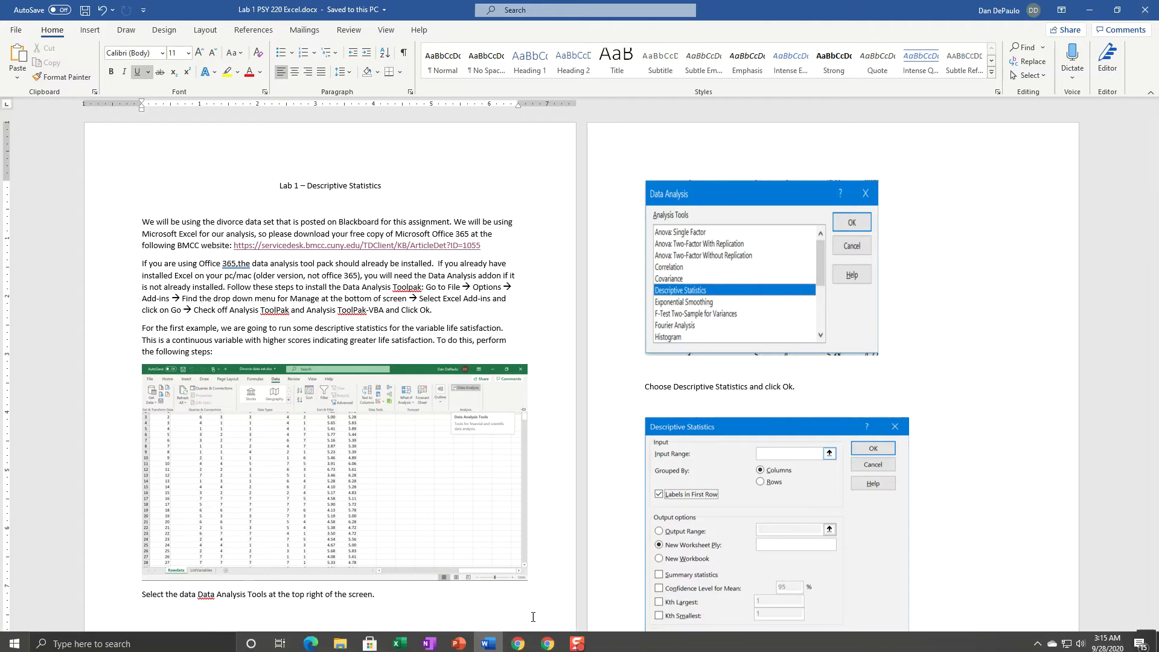
{"action": "left_click", "coordinate": [401, 643]}
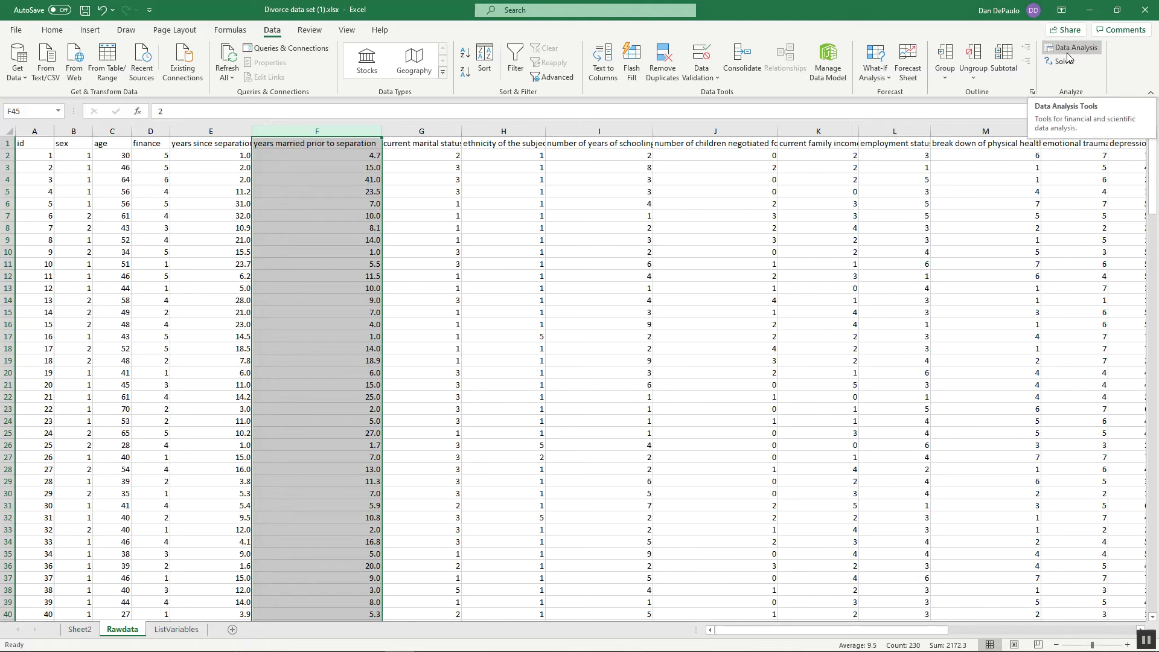
{"action": "left_click", "coordinate": [481, 646]}
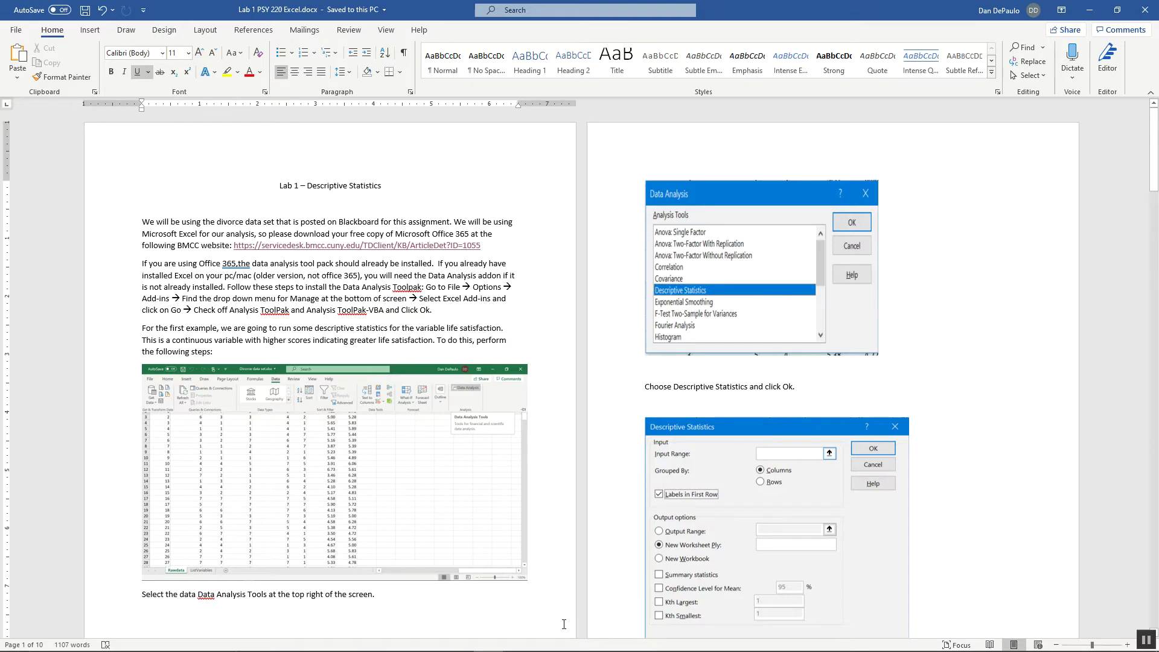
Switch to Excel and check whether Analysis ToolPak and Analysis ToolPak - VBA are enabled among the Excel add-ins, leaving the selection as is
{"action": "mouse_move", "coordinate": [612, 649]}
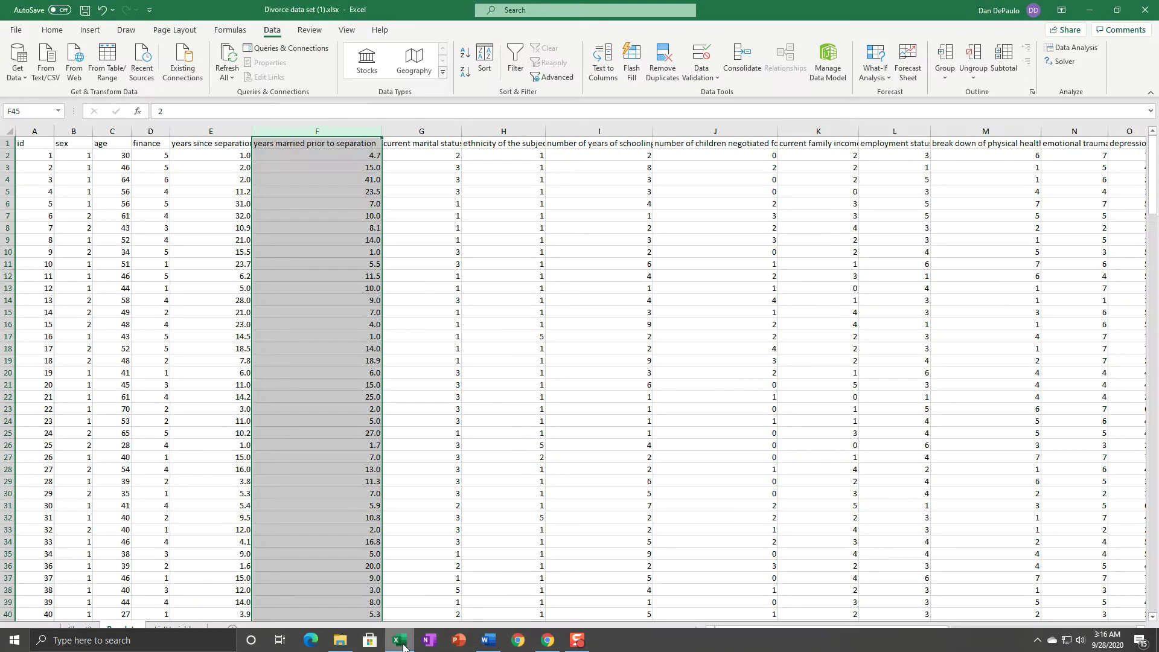
{"action": "left_click", "coordinate": [399, 640]}
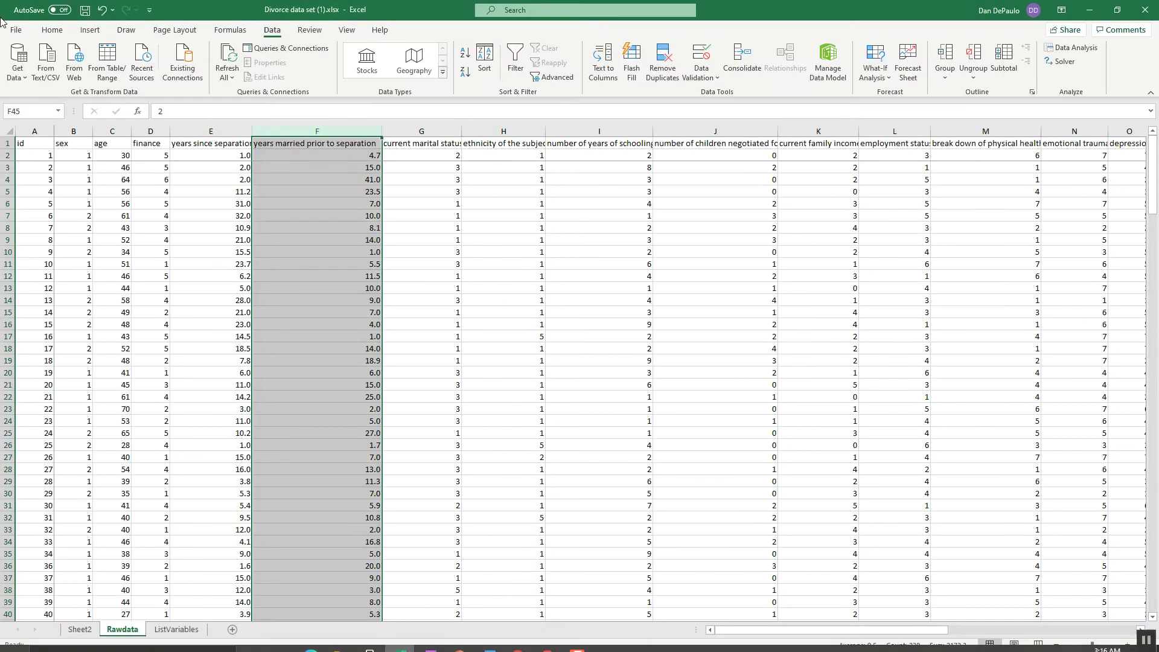
{"action": "left_click", "coordinate": [16, 30]}
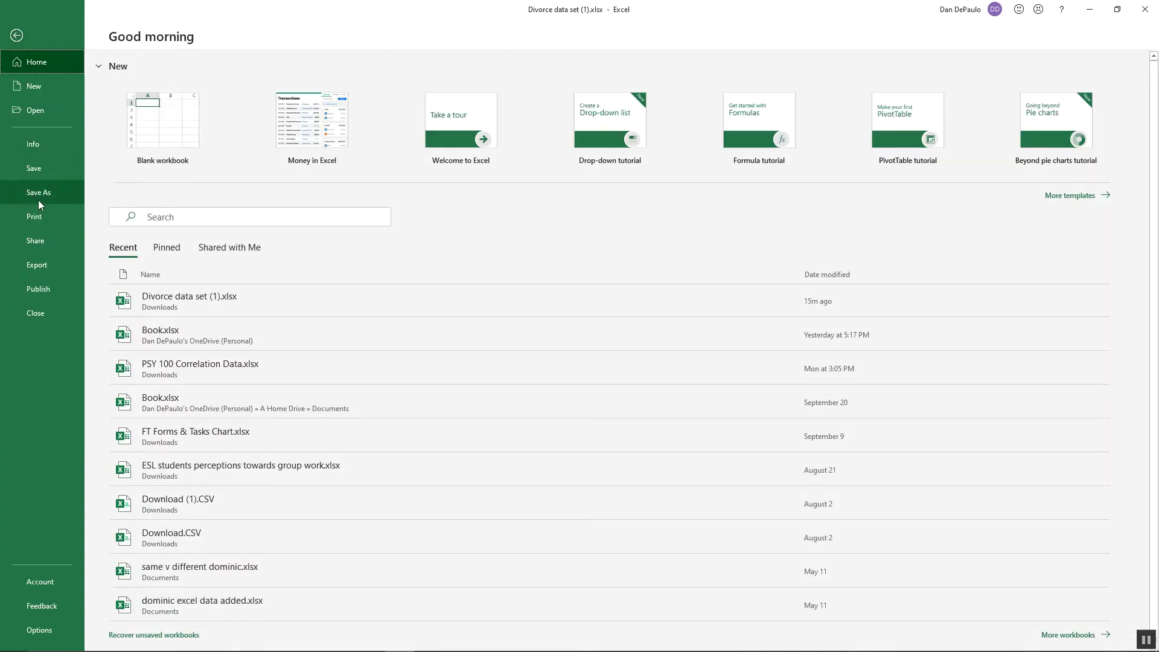
{"action": "left_click", "coordinate": [53, 631]}
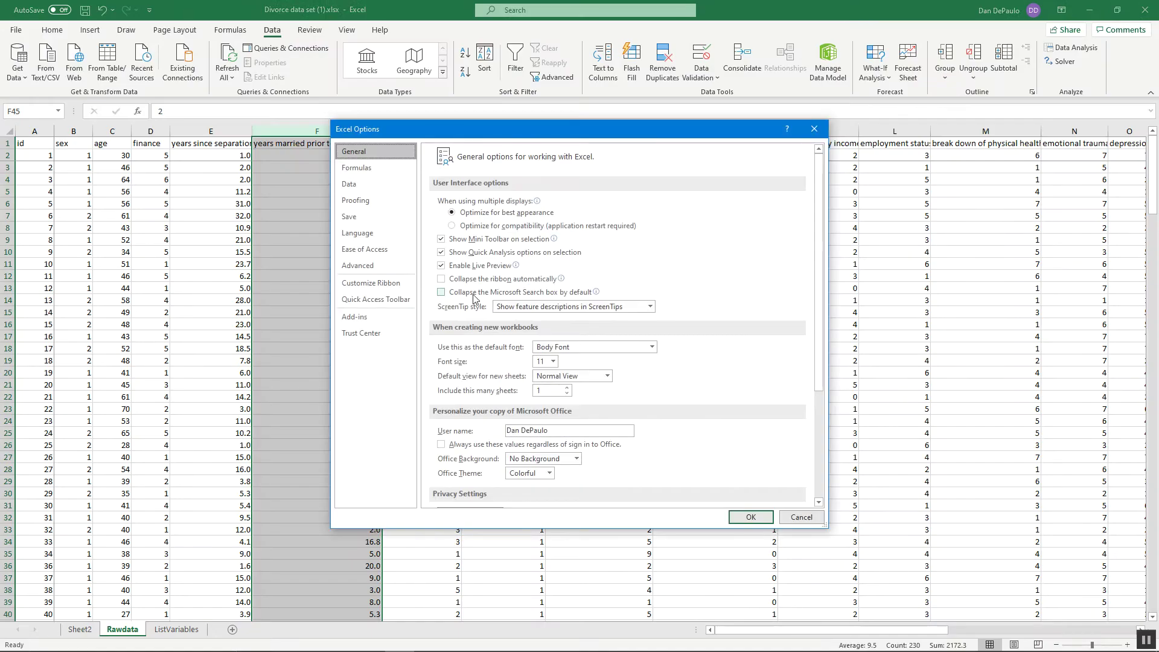
{"action": "left_click", "coordinate": [356, 318]}
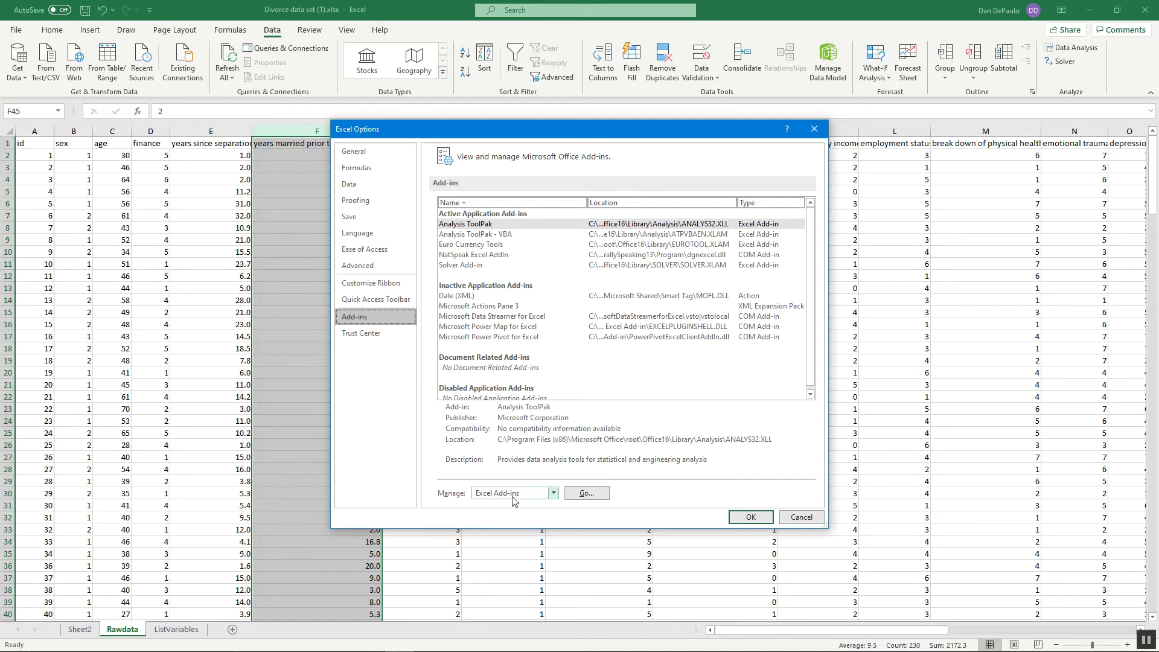
{"action": "left_click", "coordinate": [586, 493]}
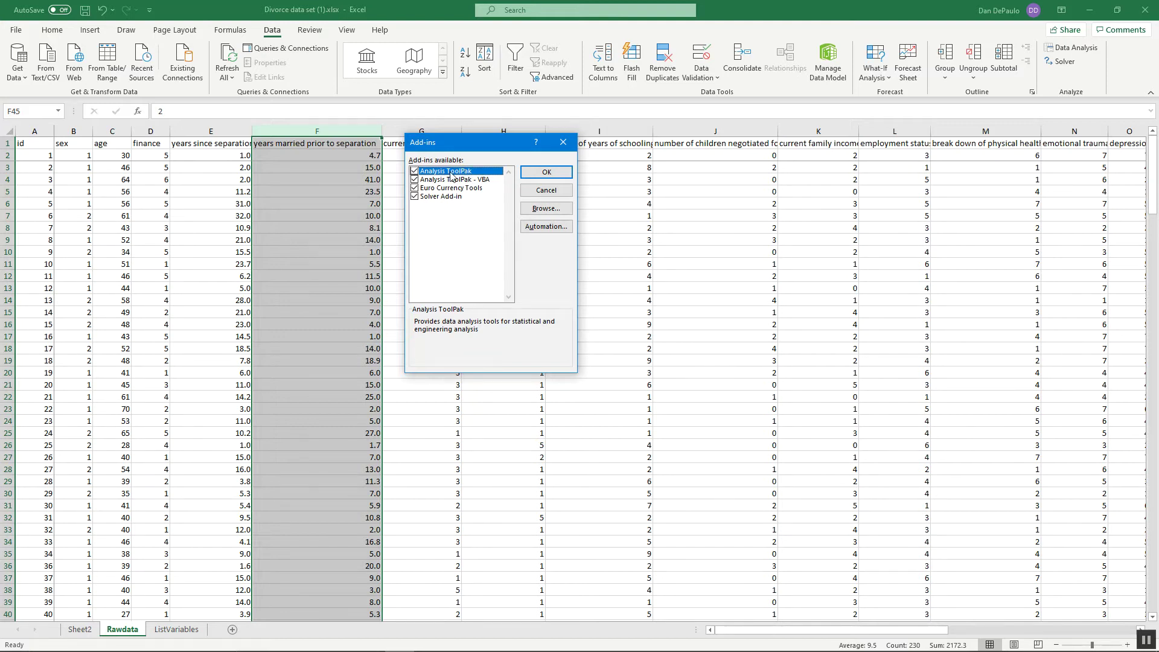
{"action": "left_click", "coordinate": [563, 192]}
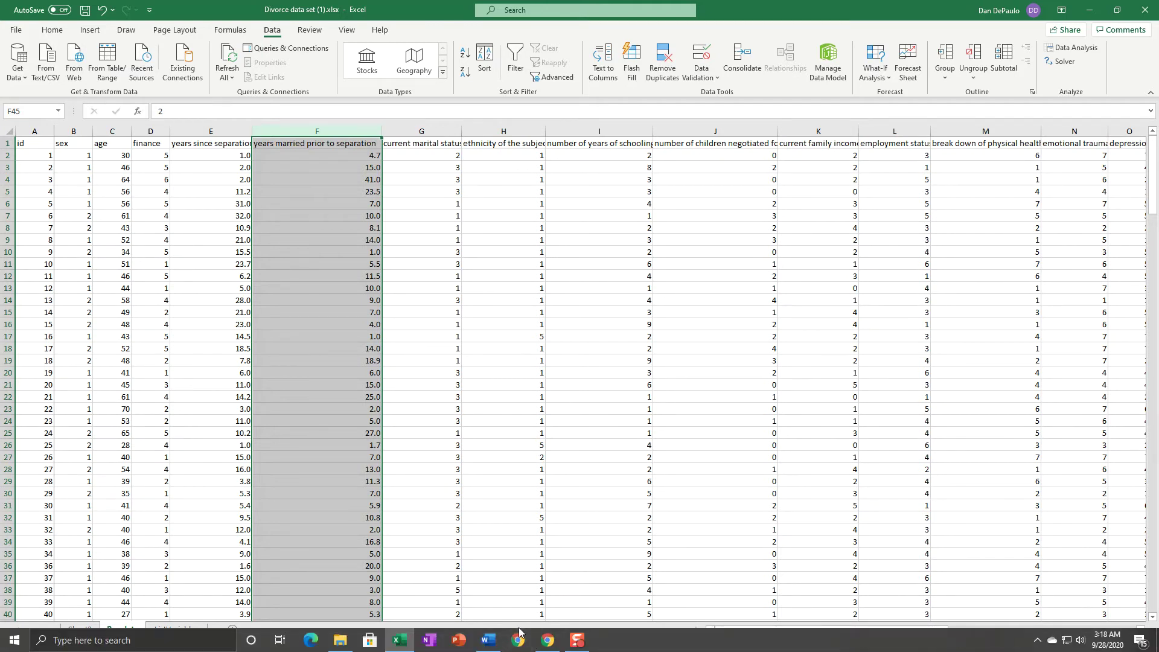
Switch to the Word lab document and review the Data Analysis instructions for the life satisfaction example
{"action": "left_click", "coordinate": [489, 640]}
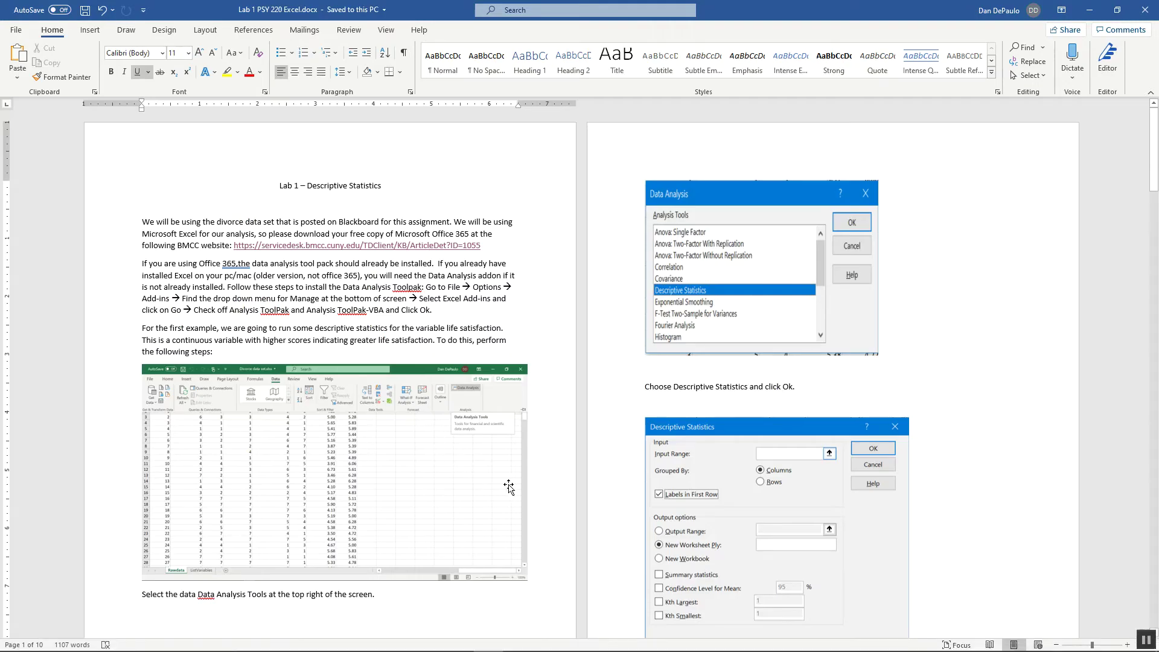
{"action": "scroll", "coordinate": [506, 485], "scroll_direction": "down", "scroll_amount": 1}
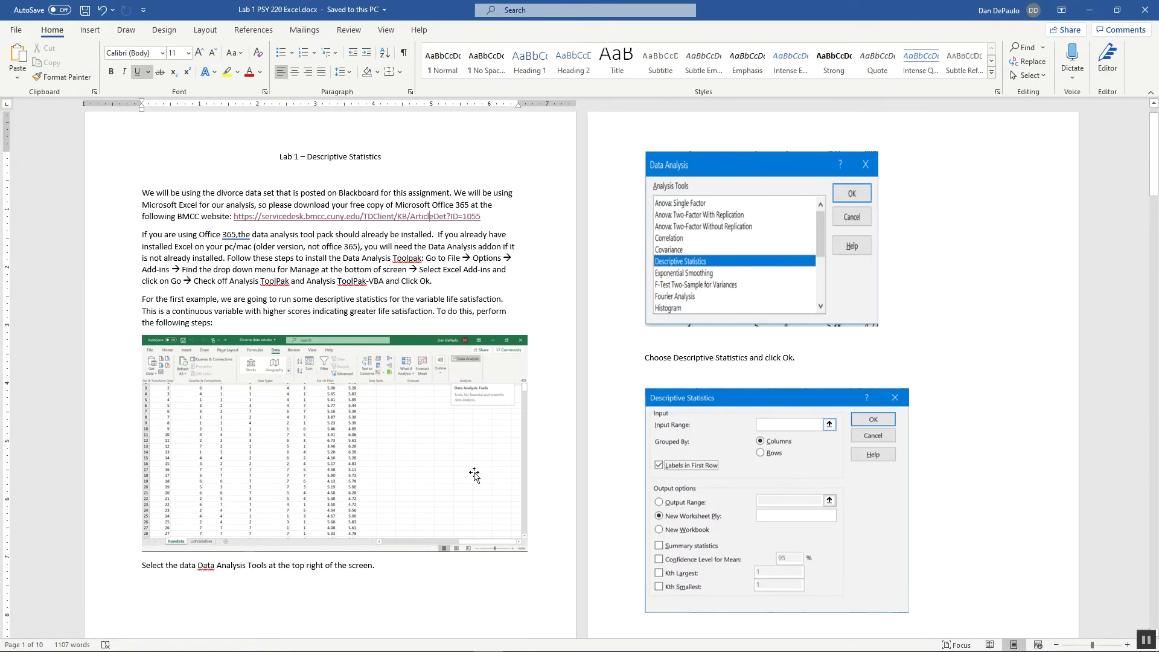
{"action": "scroll", "coordinate": [474, 471], "scroll_direction": "down", "scroll_amount": 5}
{"action": "scroll", "coordinate": [465, 471], "scroll_direction": "up", "scroll_amount": 3}
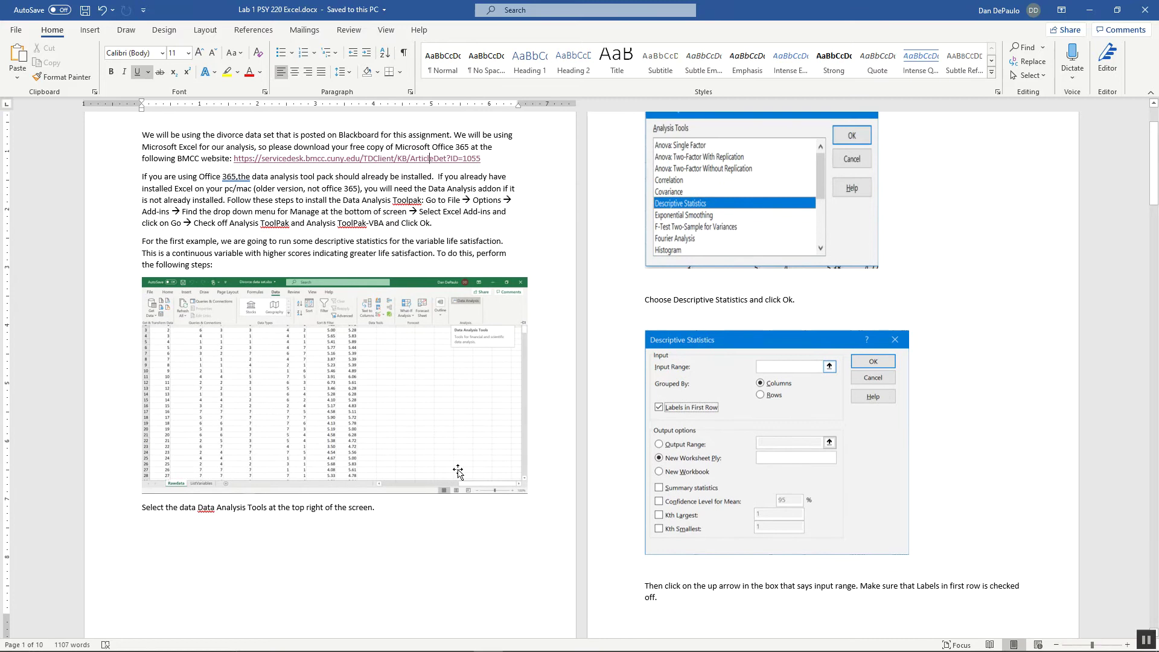
{"action": "scroll", "coordinate": [459, 471], "scroll_direction": "up", "scroll_amount": 2}
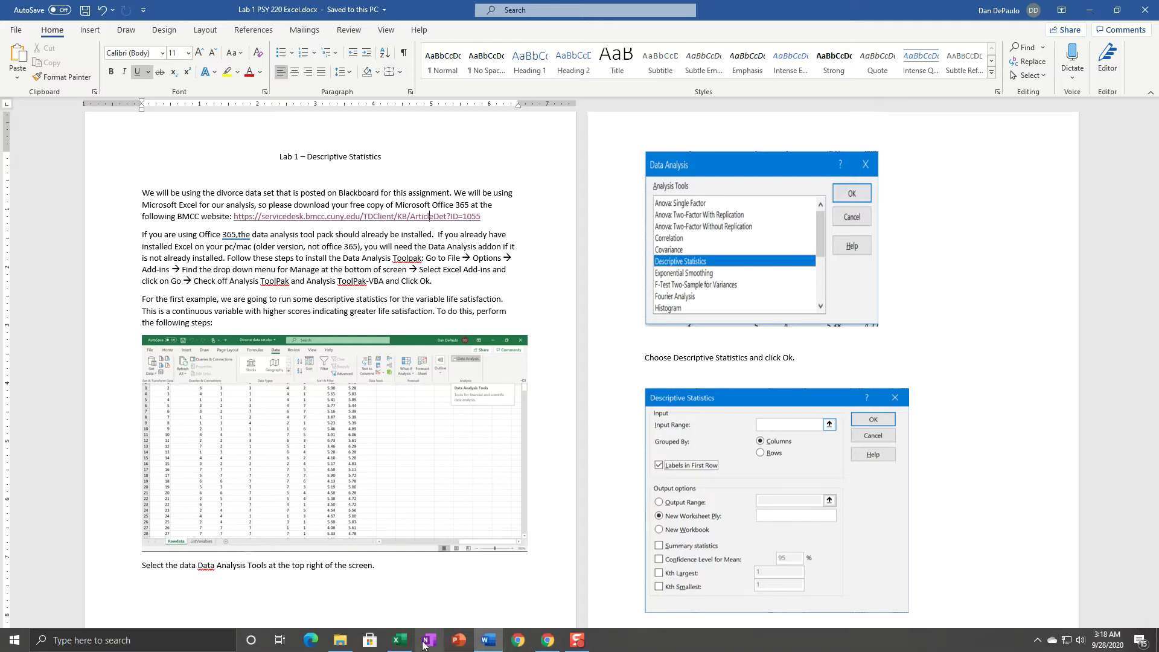
Switch to the Excel data set and locate the life satisfaction column, AA, in the Rawdata sheet
{"action": "left_click", "coordinate": [401, 640]}
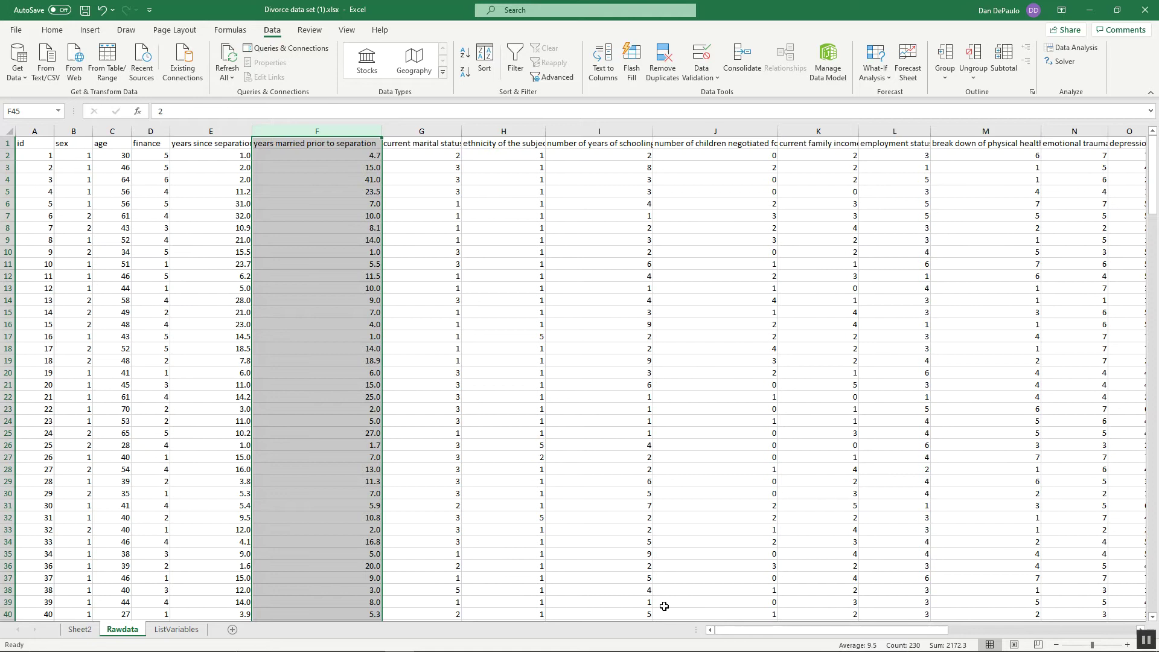
{"action": "left_click", "coordinate": [503, 275]}
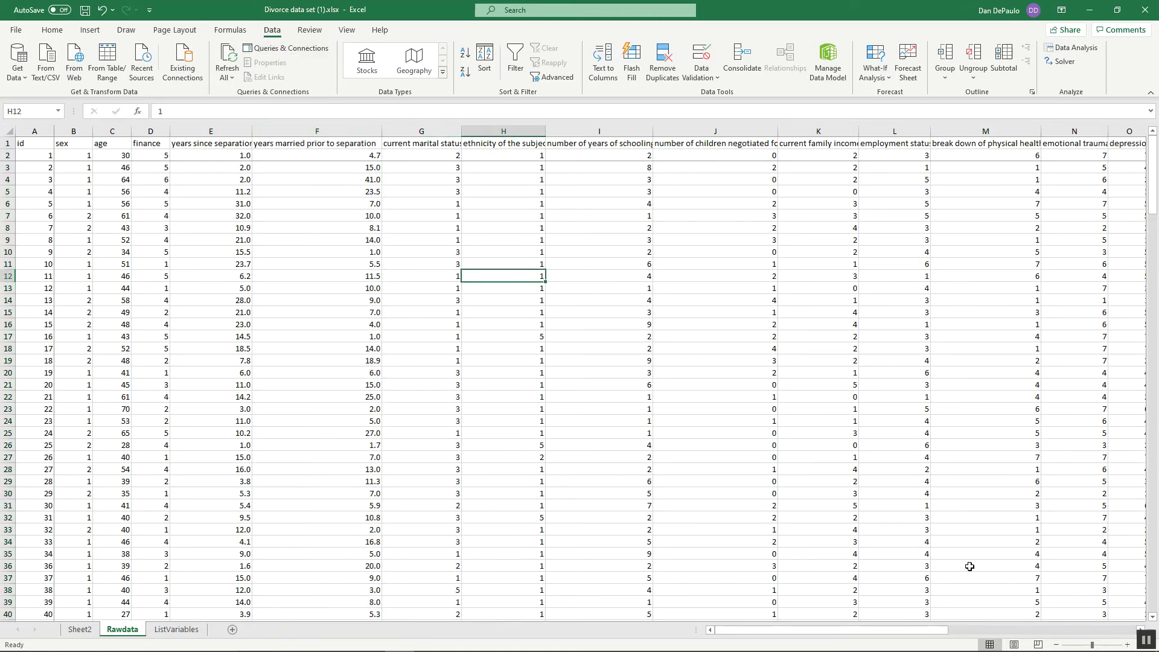
{"action": "left_click", "coordinate": [1020, 631]}
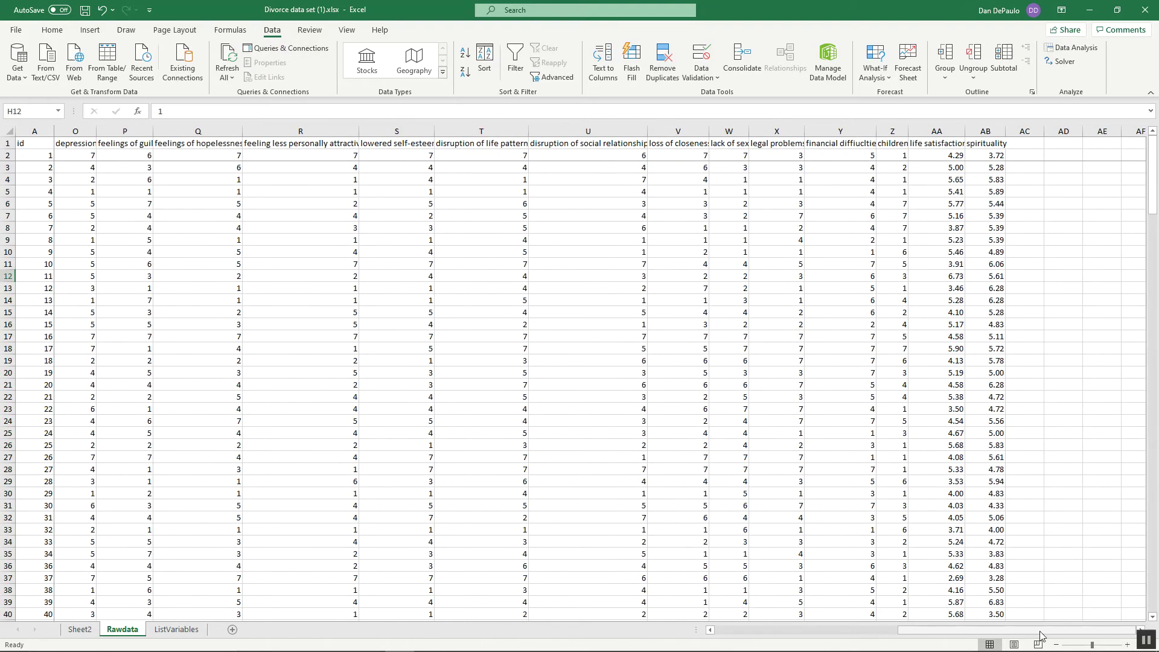
{"action": "left_click", "coordinate": [946, 132]}
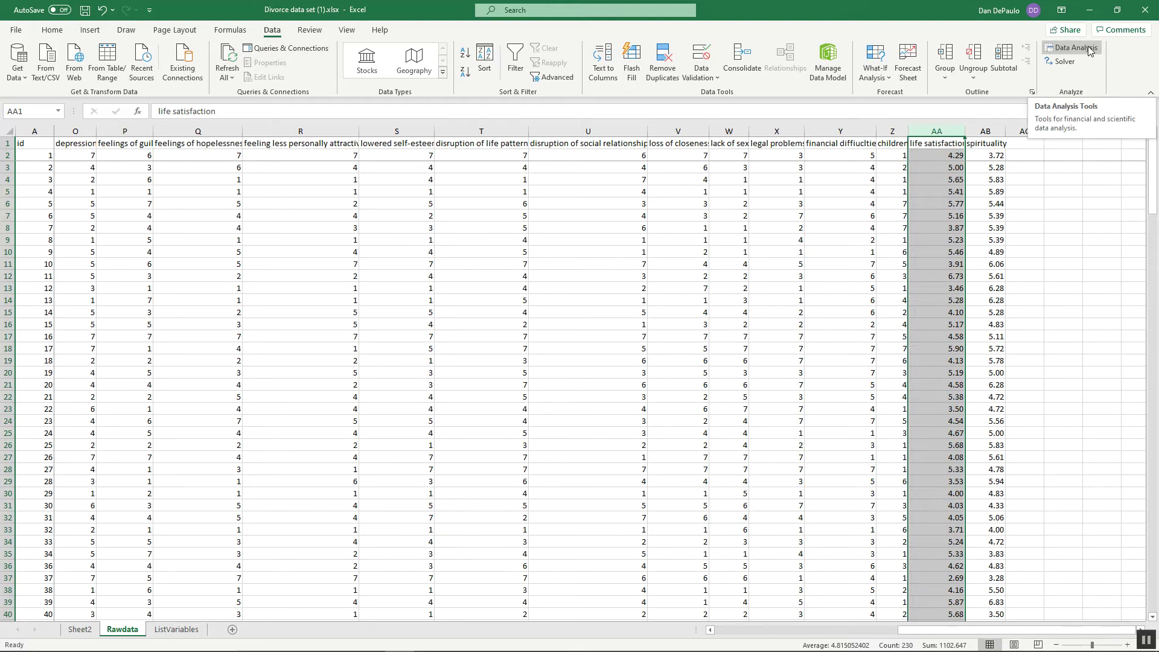
{"action": "left_click", "coordinate": [1051, 275]}
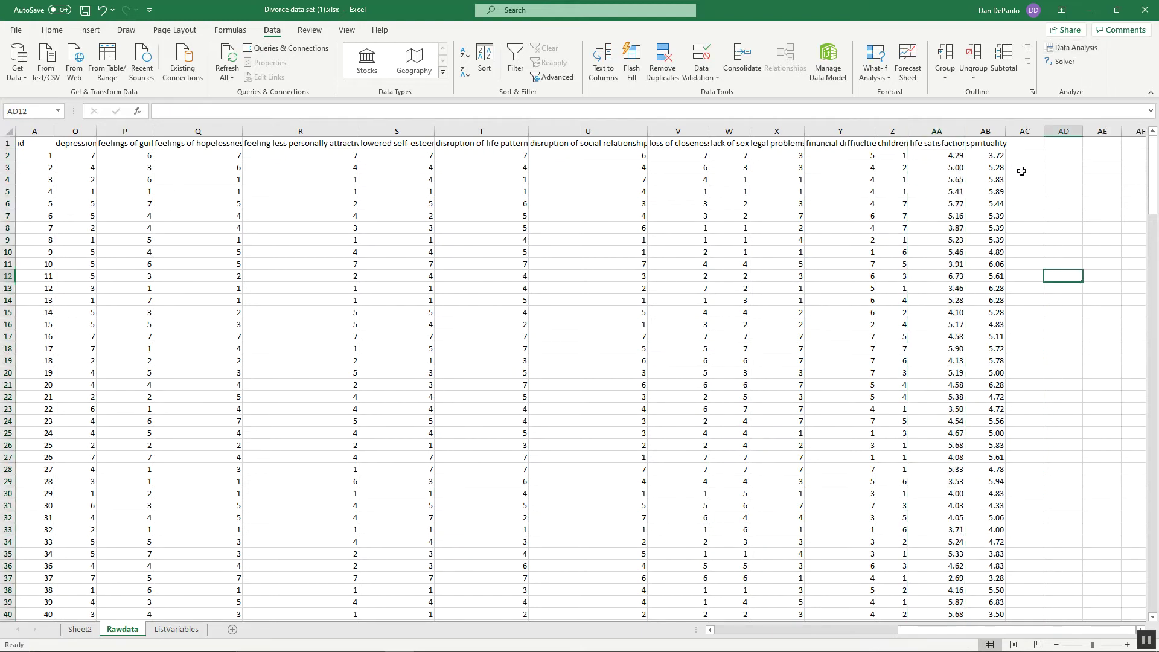
Look through the available Data Analysis tools and start the Descriptive Statistics tool
{"action": "left_click", "coordinate": [1063, 50]}
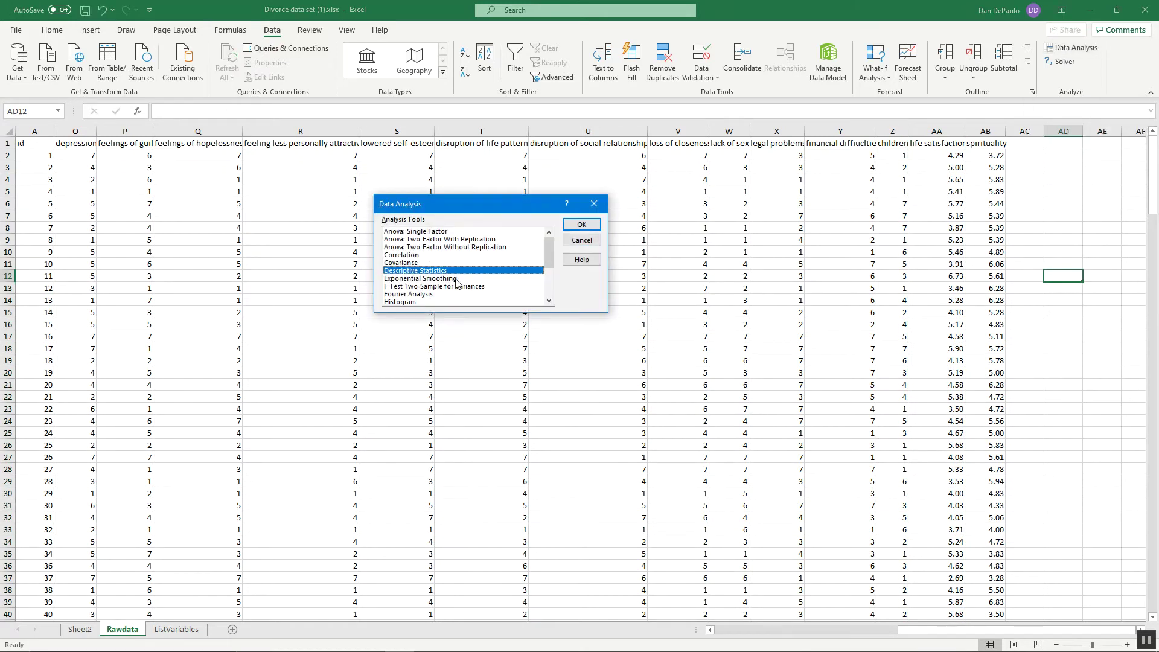
{"action": "scroll", "coordinate": [547, 252], "scroll_direction": "down", "scroll_amount": 3}
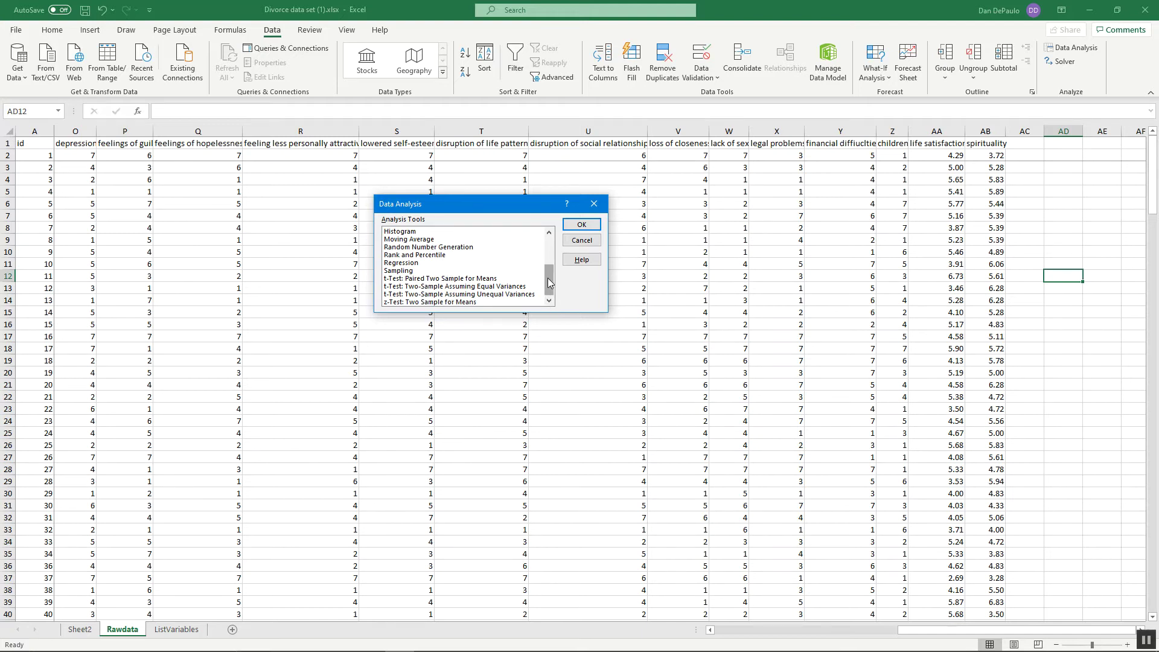
{"action": "left_click_drag", "start_coordinate": [549, 282], "coordinate": [551, 252]}
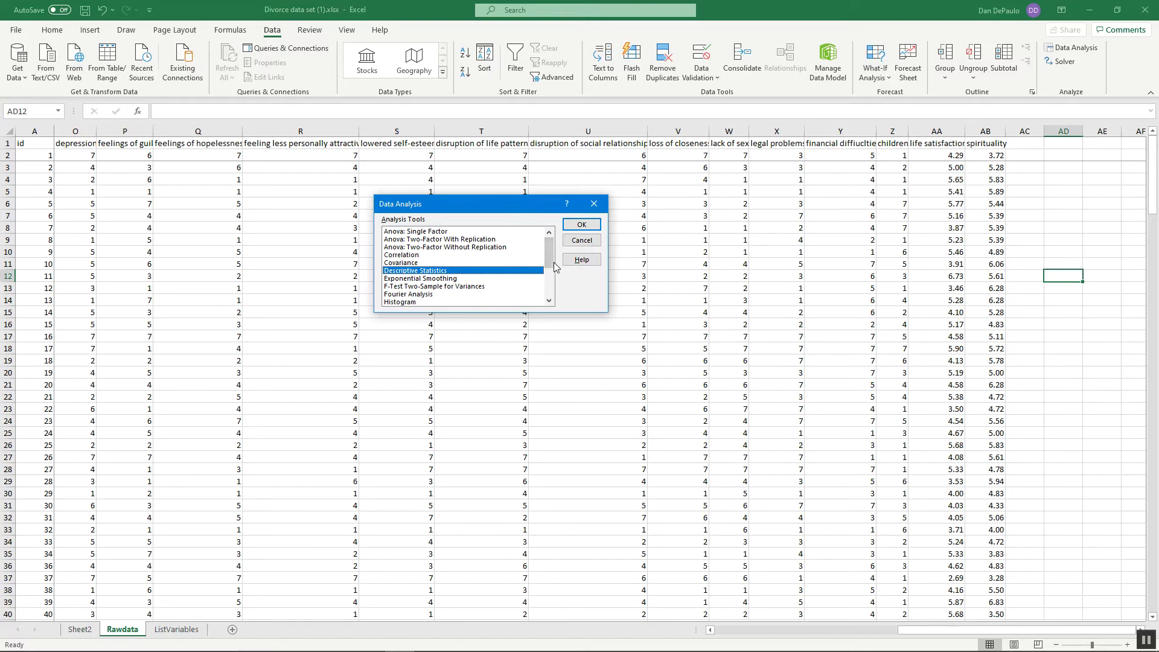
{"action": "left_click_drag", "start_coordinate": [554, 258], "coordinate": [559, 223]}
{"action": "left_click", "coordinate": [591, 225]}
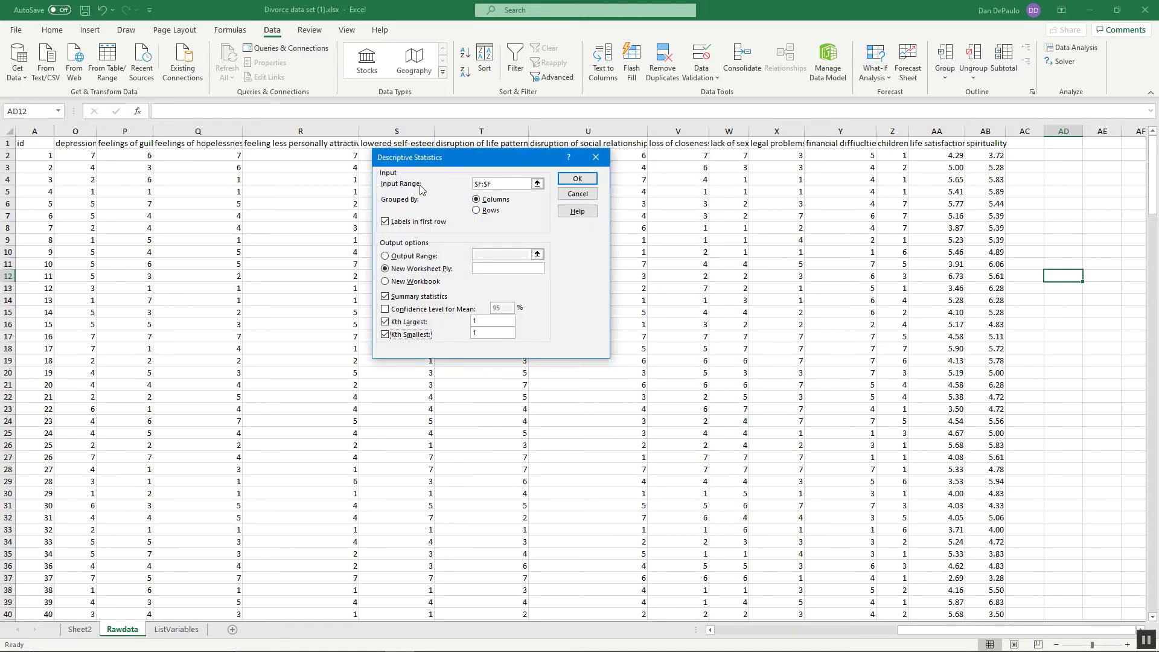
Set the Descriptive Statistics input range to the life satisfaction column, $AA:$AA
{"action": "left_click", "coordinate": [537, 185]}
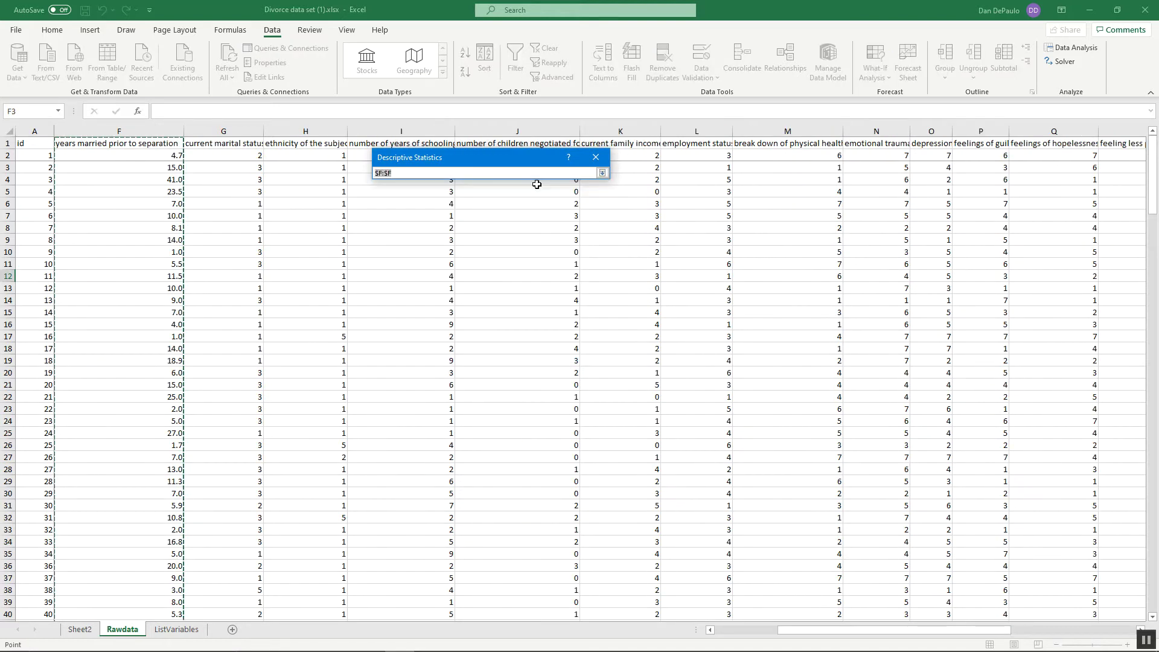
{"action": "left_click", "coordinate": [1099, 633]}
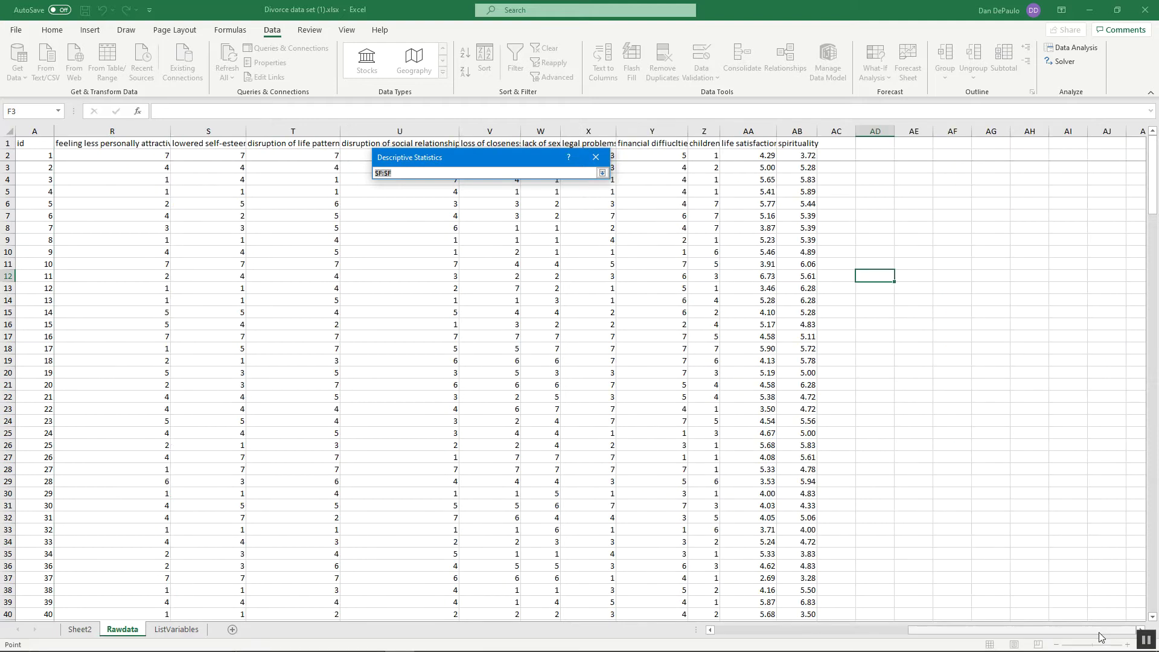
{"action": "left_click", "coordinate": [750, 128]}
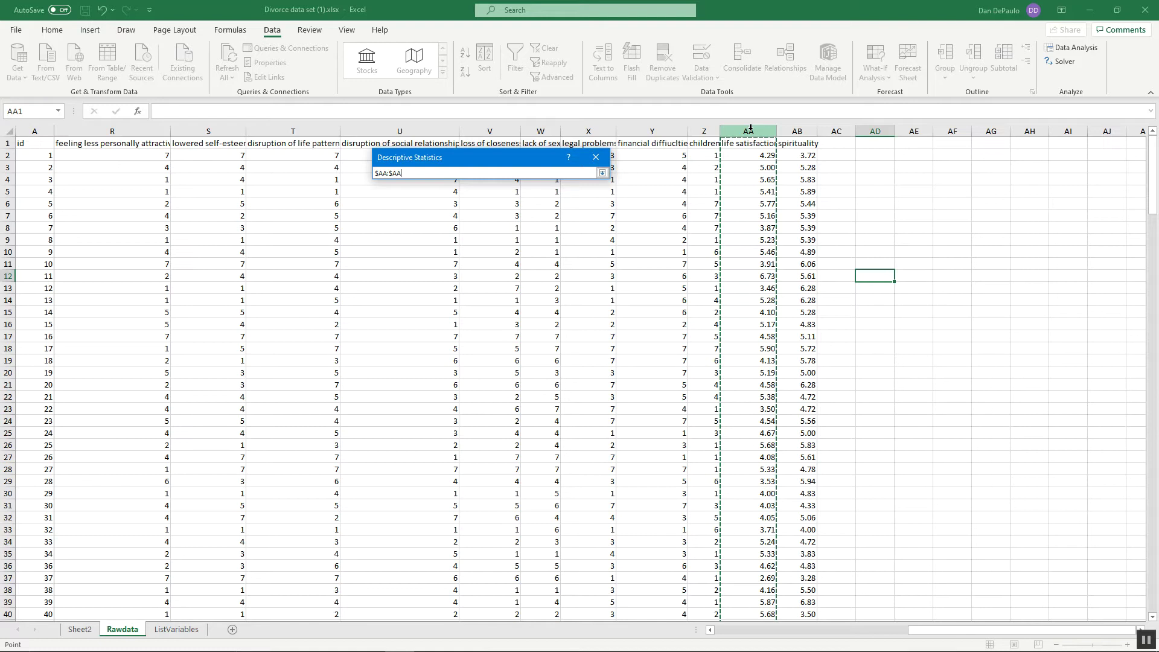
{"action": "left_click", "coordinate": [602, 174]}
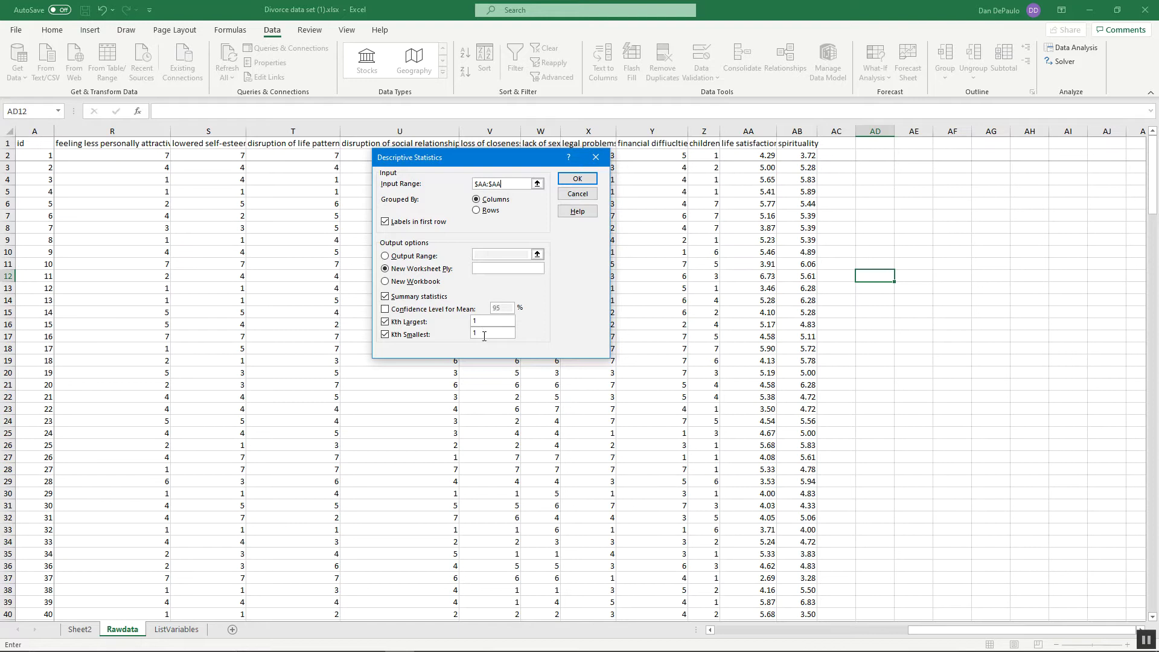
Generate the life satisfaction summary statistics on a new worksheet and auto-fit column A to its labels
{"action": "left_click", "coordinate": [582, 182]}
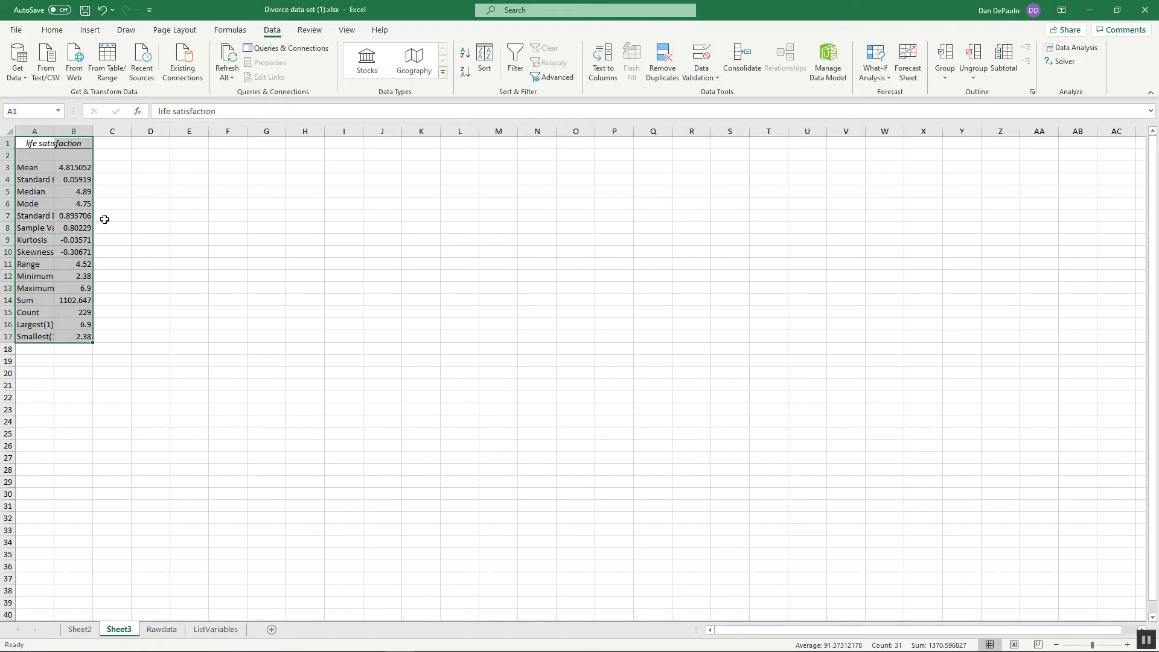
{"action": "left_click_drag", "start_coordinate": [54, 128], "coordinate": [55, 128]}
{"action": "double_click", "coordinate": [55, 128]}
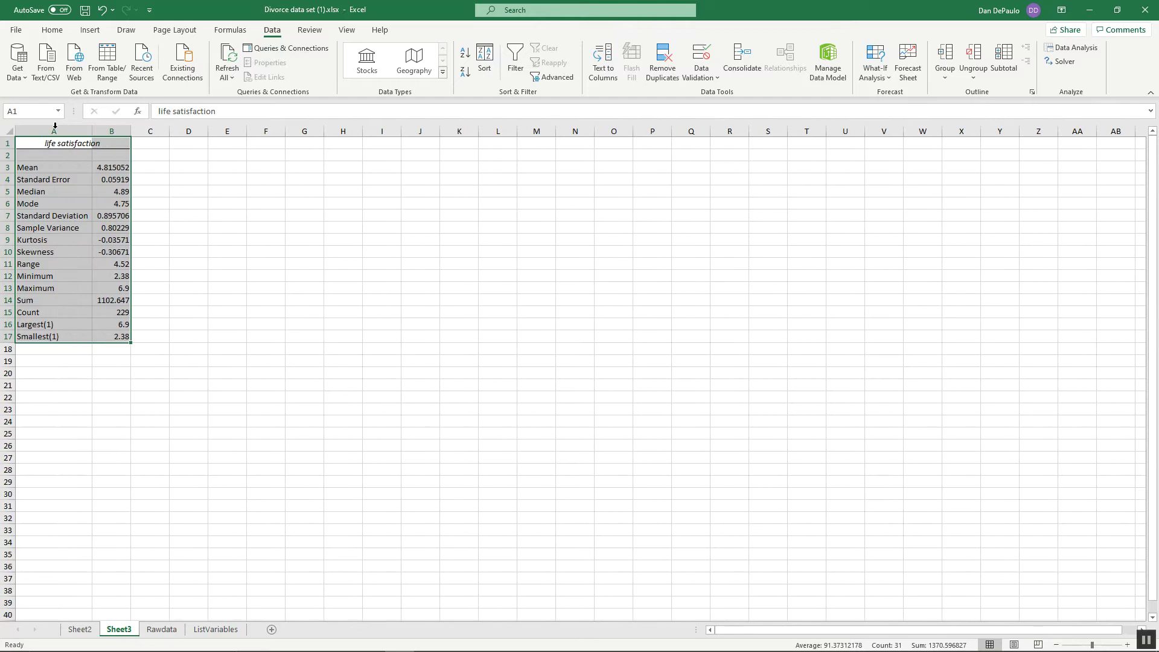
Delete Sheet2, the worksheet holding the summary statistics for years married prior to separation
{"action": "left_click", "coordinate": [217, 297]}
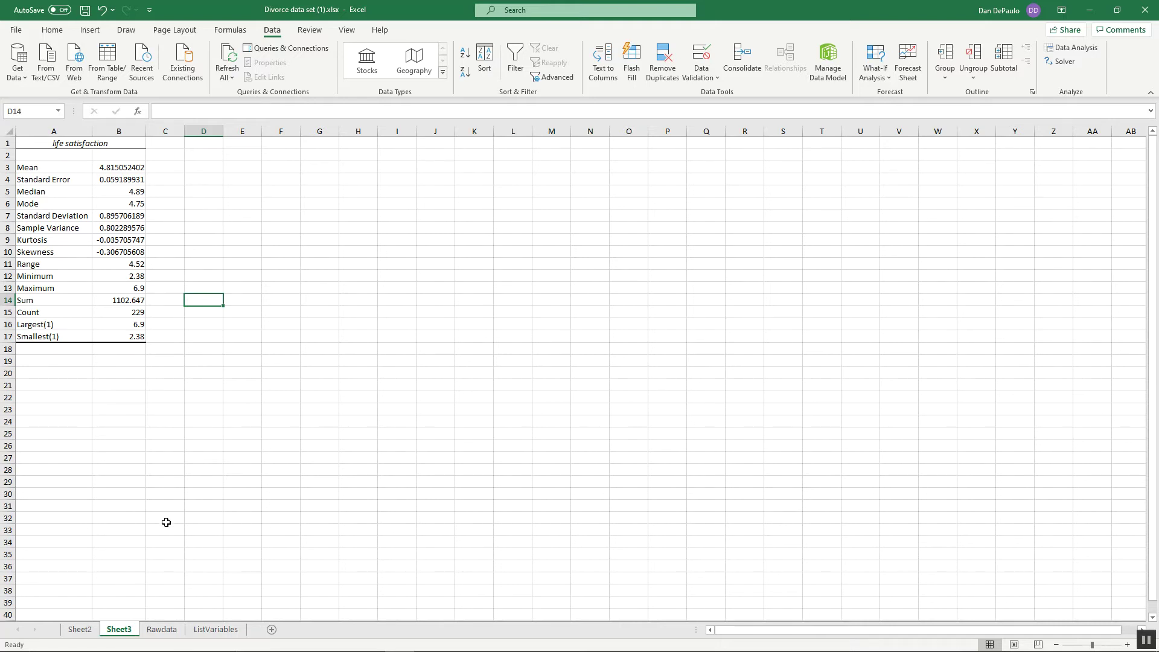
{"action": "left_click", "coordinate": [80, 631]}
{"action": "left_click", "coordinate": [116, 631]}
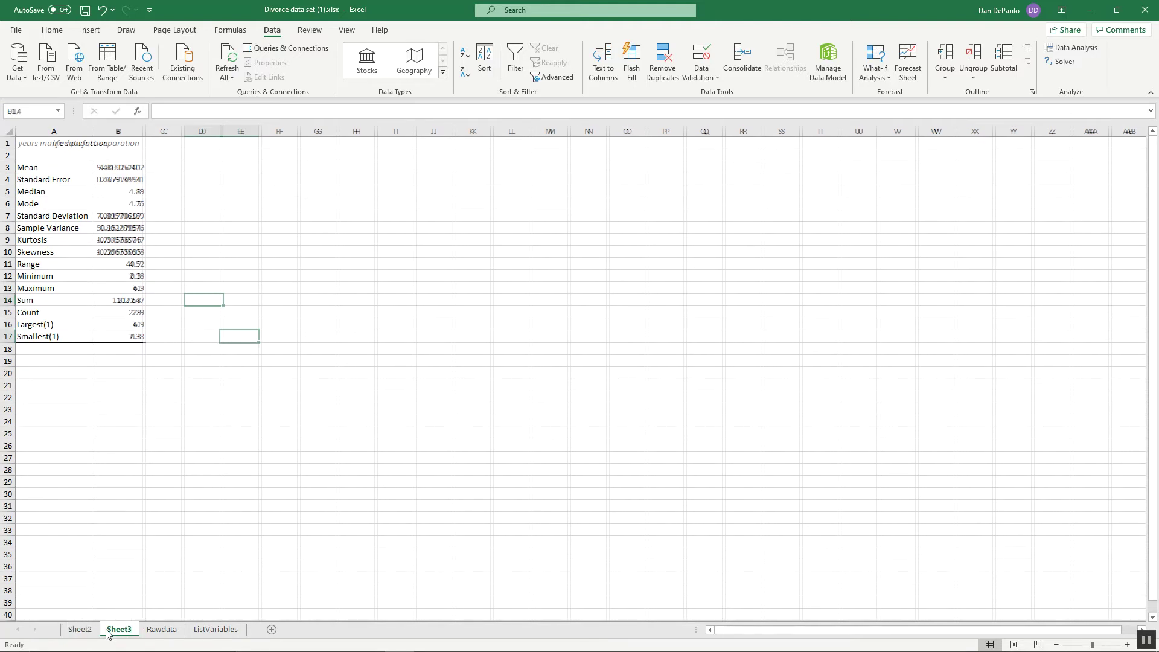
{"action": "right_click", "coordinate": [114, 630]}
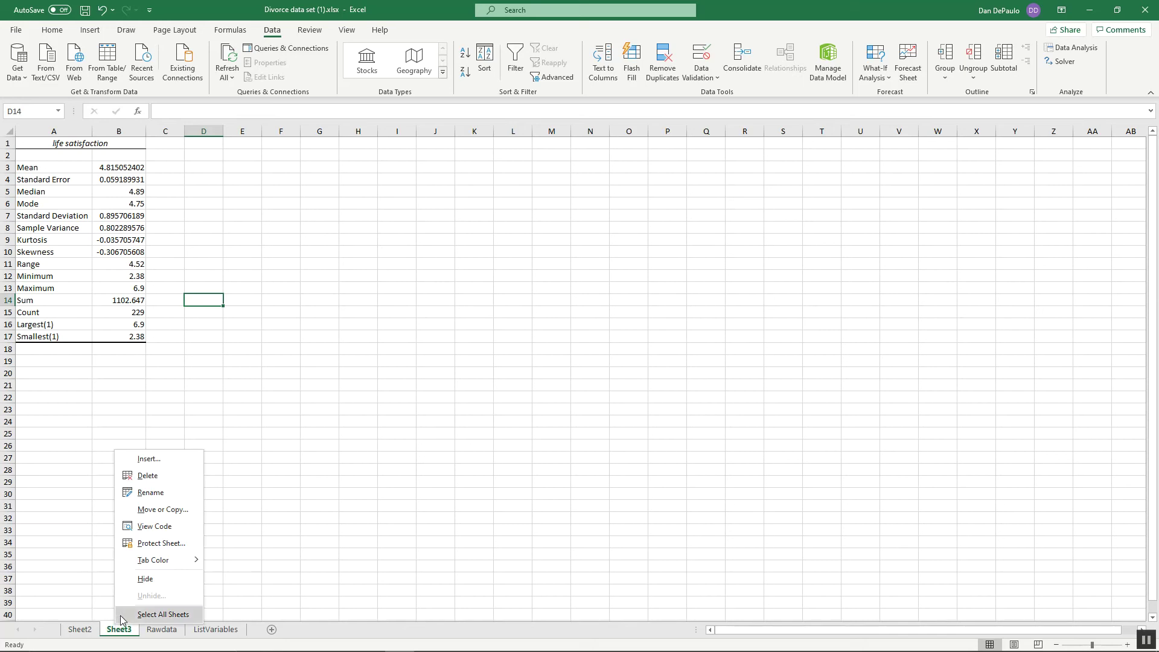
{"action": "left_click", "coordinate": [86, 632]}
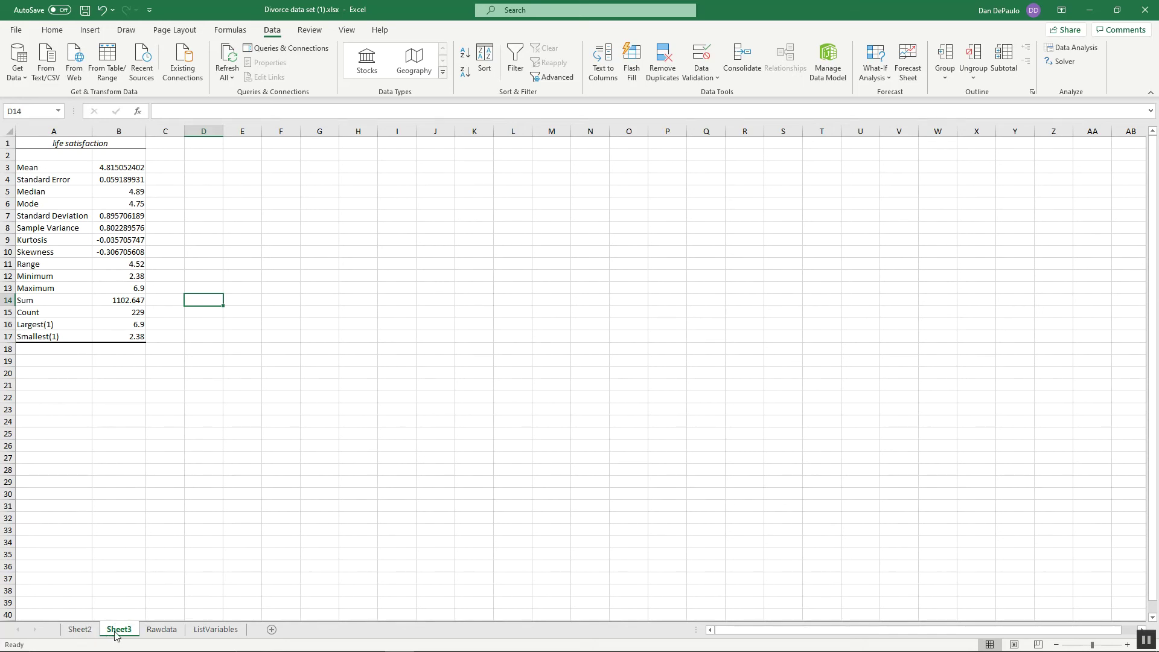
{"action": "left_click", "coordinate": [88, 632]}
{"action": "right_click", "coordinate": [87, 632]}
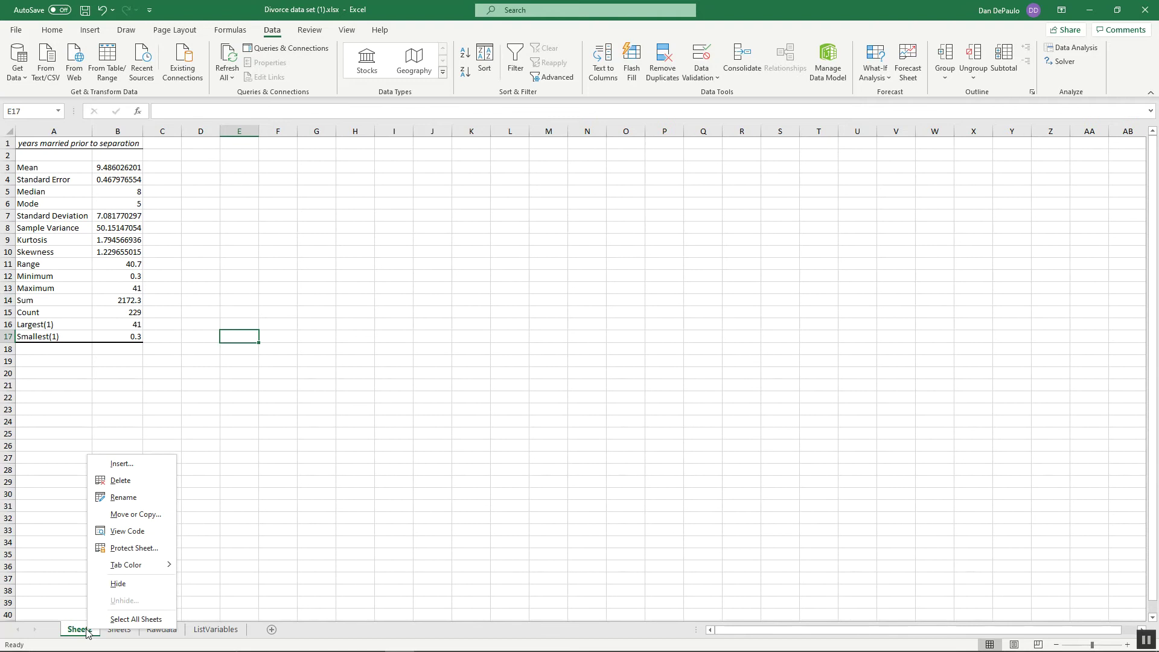
{"action": "left_click", "coordinate": [132, 482]}
{"action": "left_click", "coordinate": [559, 365]}
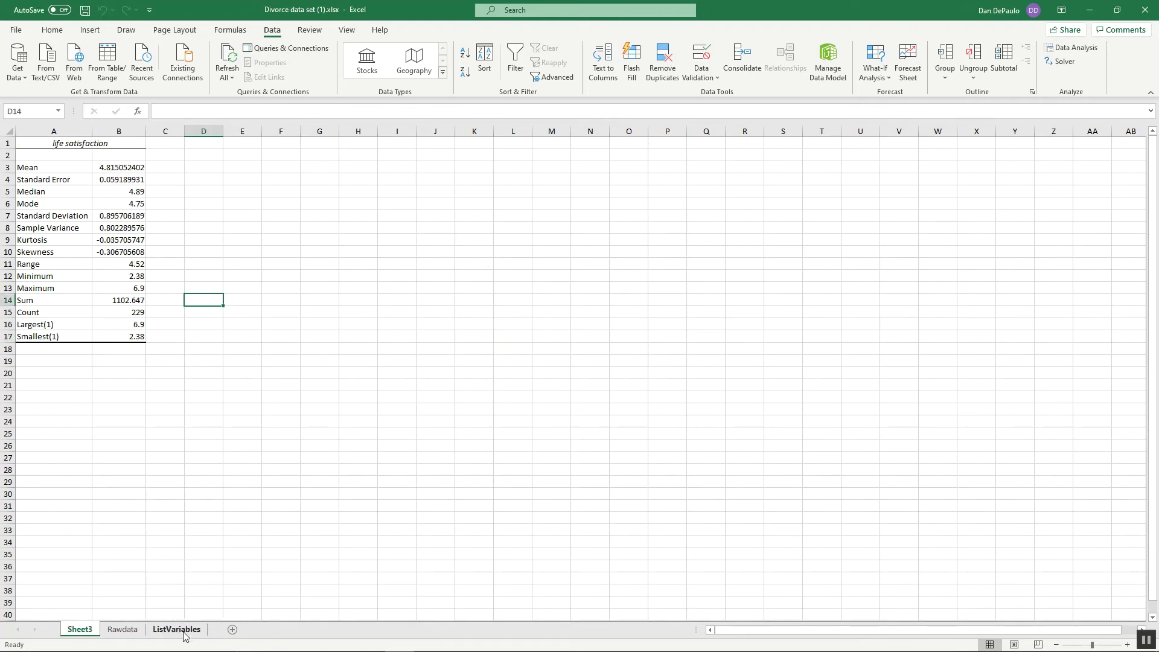
Select the life satisfaction column, AA, in the Rawdata sheet and start the Histogram analysis tool
{"action": "left_click", "coordinate": [132, 631]}
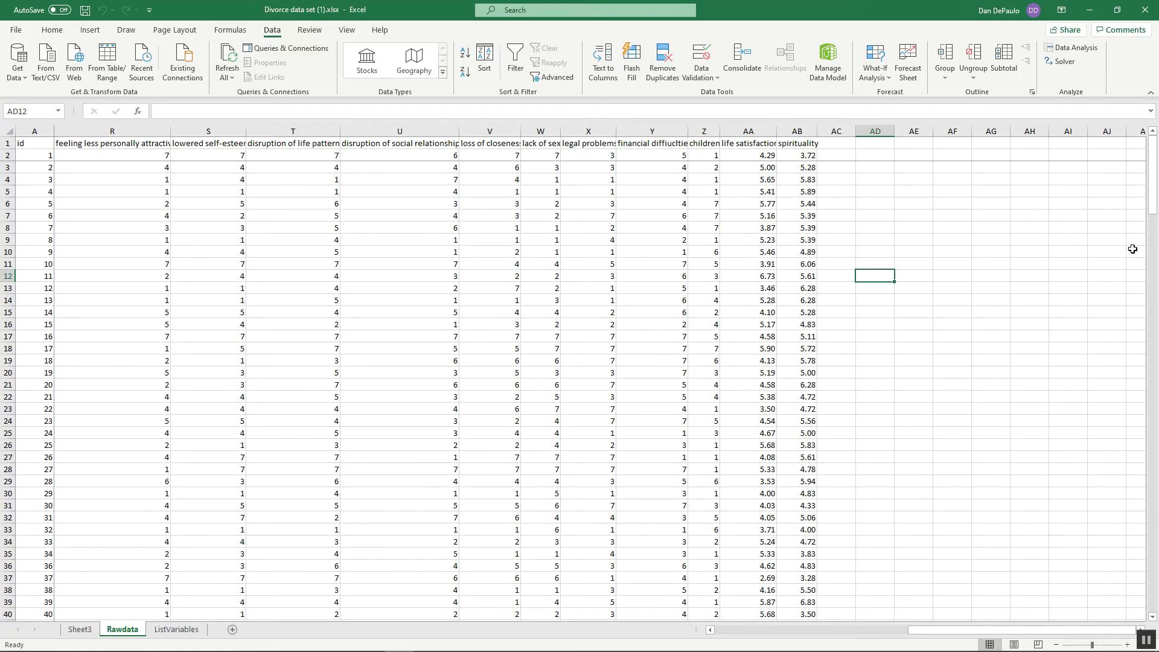
{"action": "left_click", "coordinate": [747, 131]}
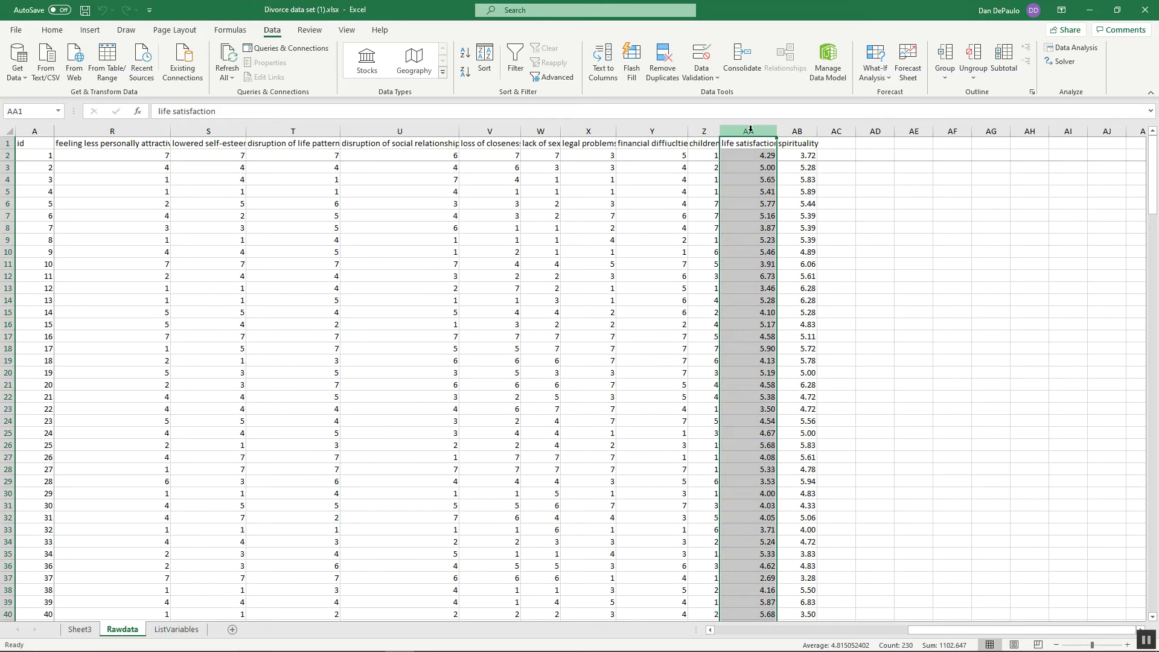
{"action": "left_click", "coordinate": [1095, 48]}
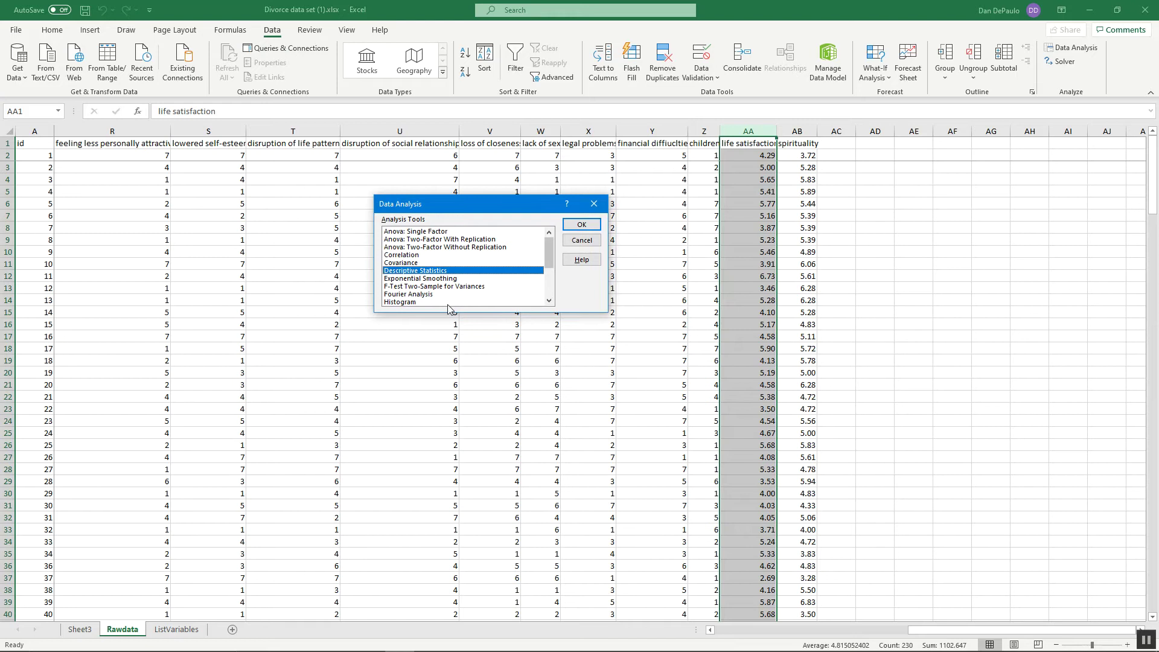
{"action": "left_click", "coordinate": [423, 303]}
{"action": "left_click", "coordinate": [581, 225]}
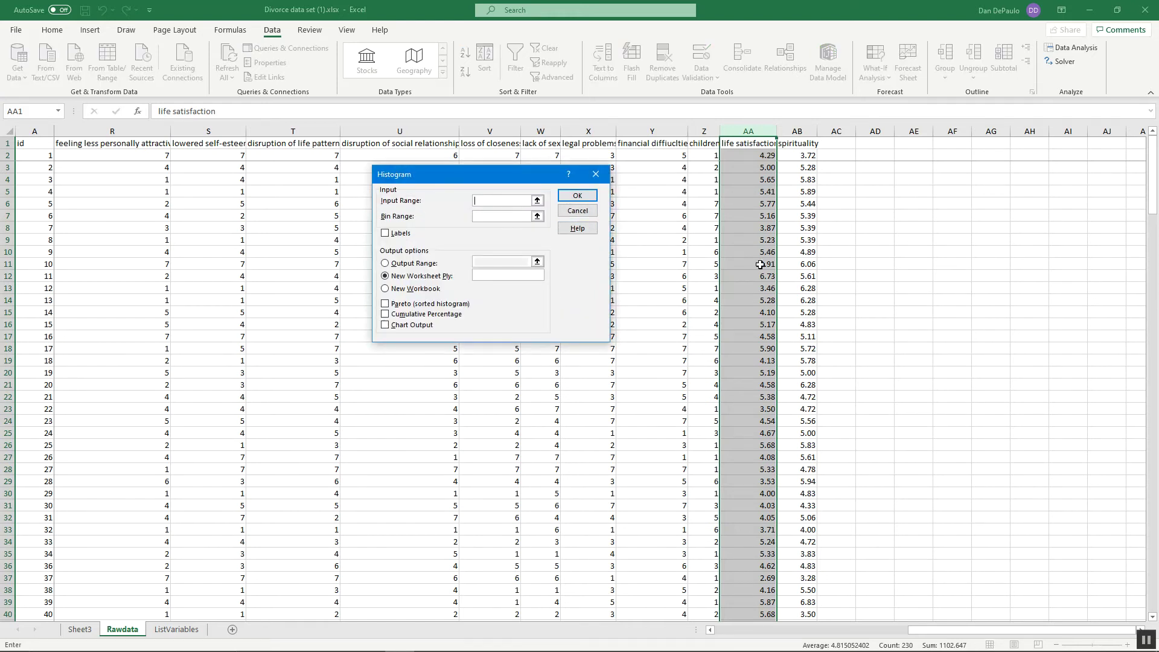
Generate a histogram with chart output on a new worksheet from input range $AA:$AA, with labels and no bin range
{"action": "left_click", "coordinate": [385, 233]}
{"action": "left_click", "coordinate": [539, 201]}
{"action": "left_click", "coordinate": [748, 131]}
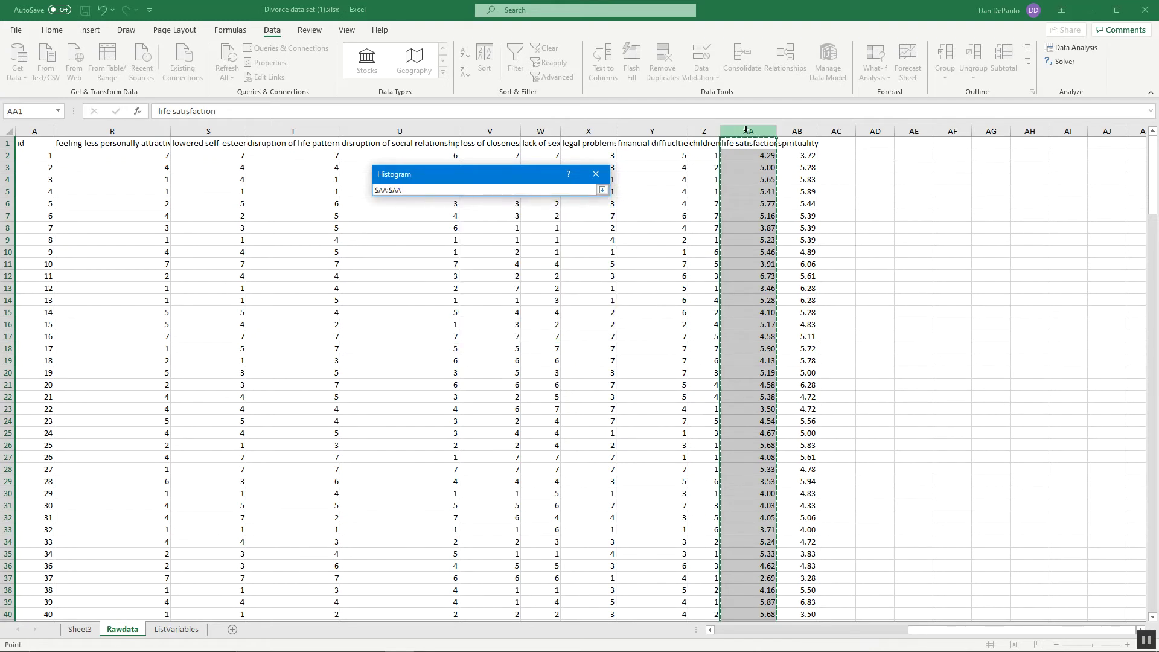
{"action": "left_click", "coordinate": [602, 190]}
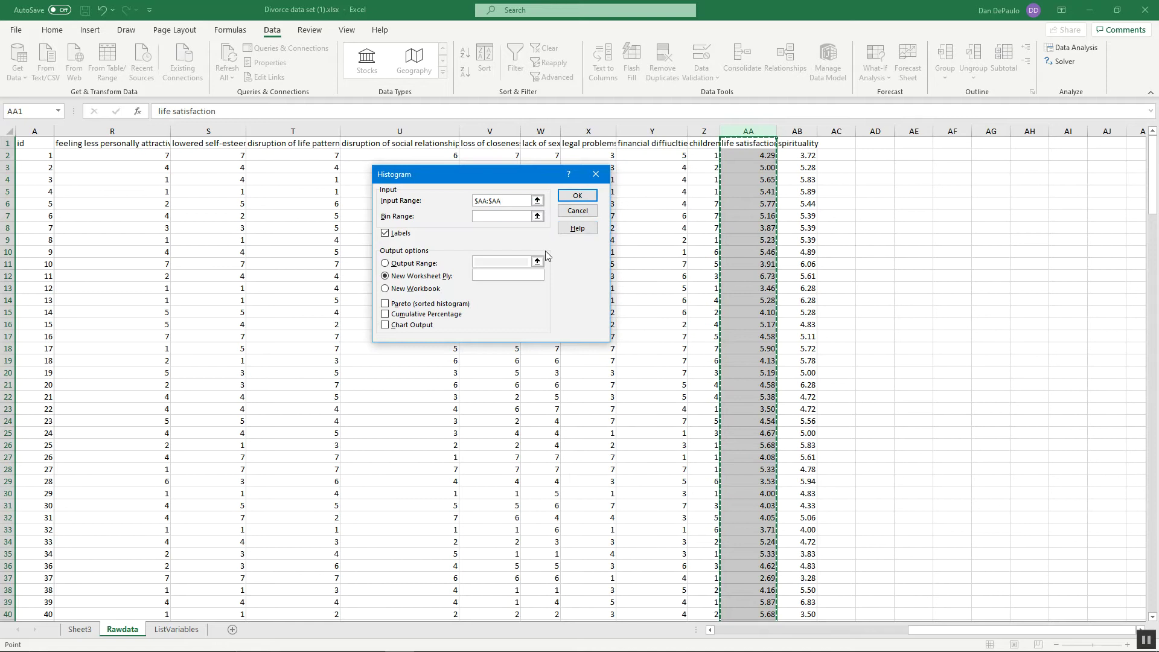
{"action": "left_click", "coordinate": [386, 325]}
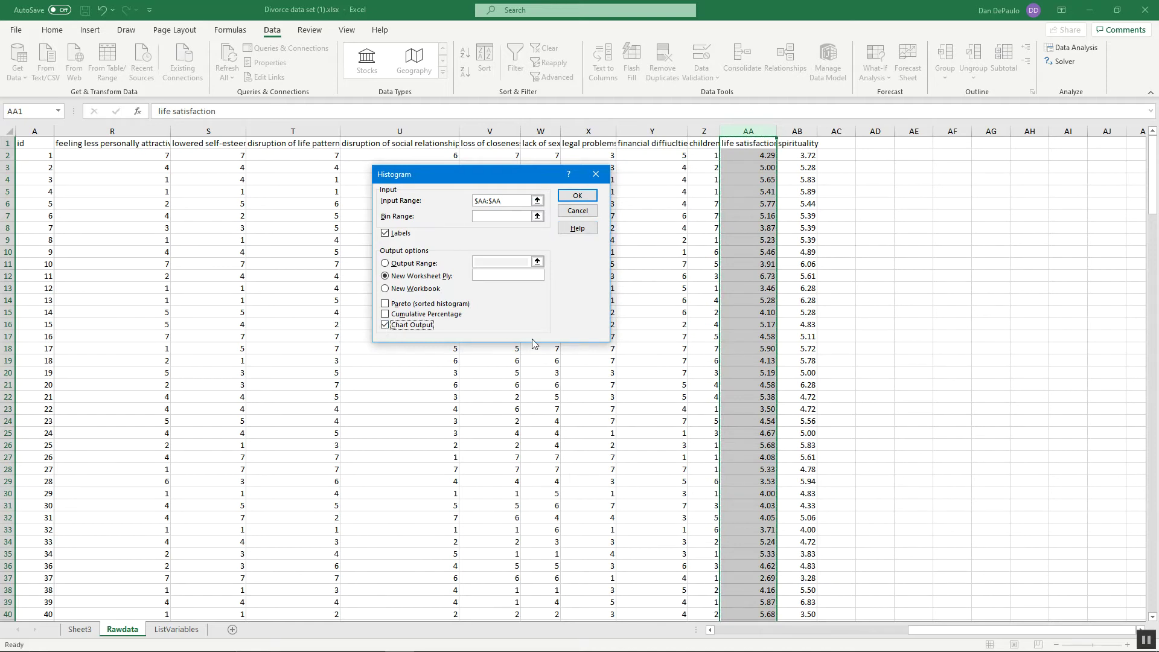
{"action": "left_click", "coordinate": [578, 195]}
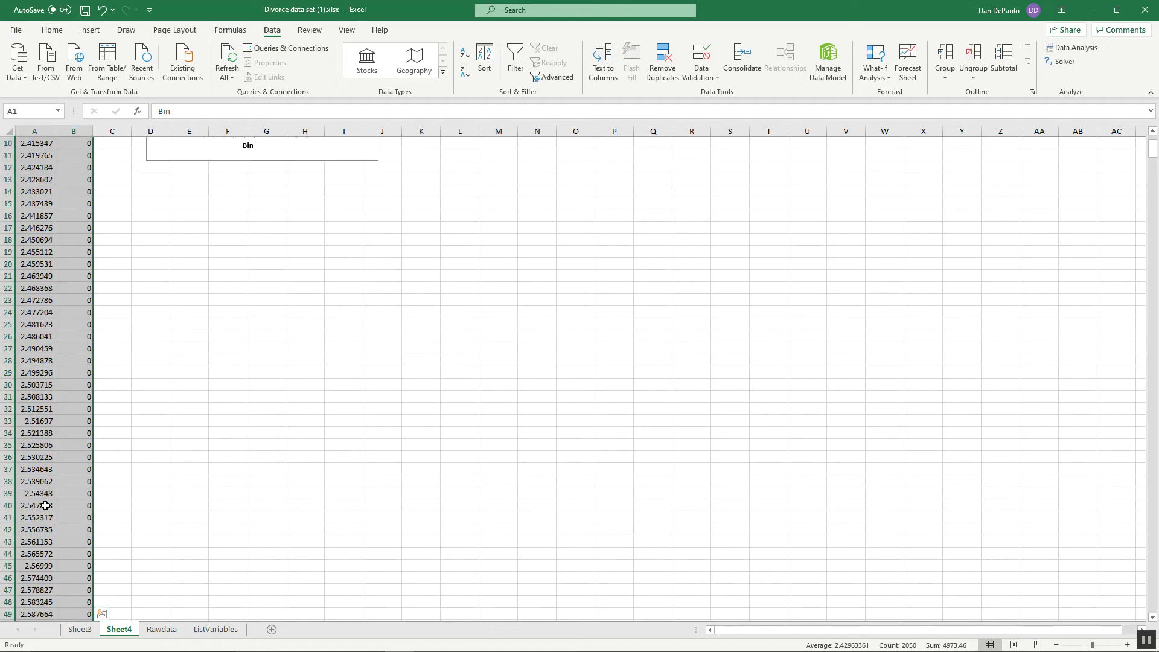
Examine the automatically generated bins and their frequencies down the histogram worksheet, and return to its first rows
{"action": "scroll", "coordinate": [48, 445], "scroll_direction": "down", "scroll_amount": 4}
{"action": "scroll", "coordinate": [48, 445], "scroll_direction": "down", "scroll_amount": 20}
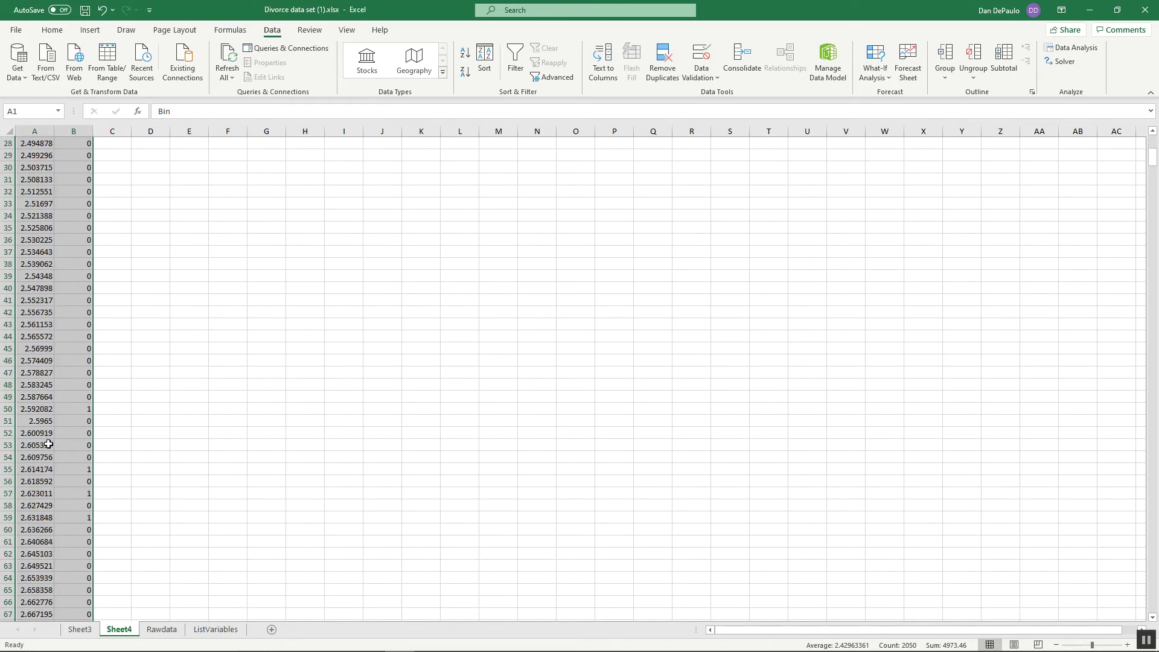
{"action": "scroll", "coordinate": [53, 451], "scroll_direction": "down", "scroll_amount": 17}
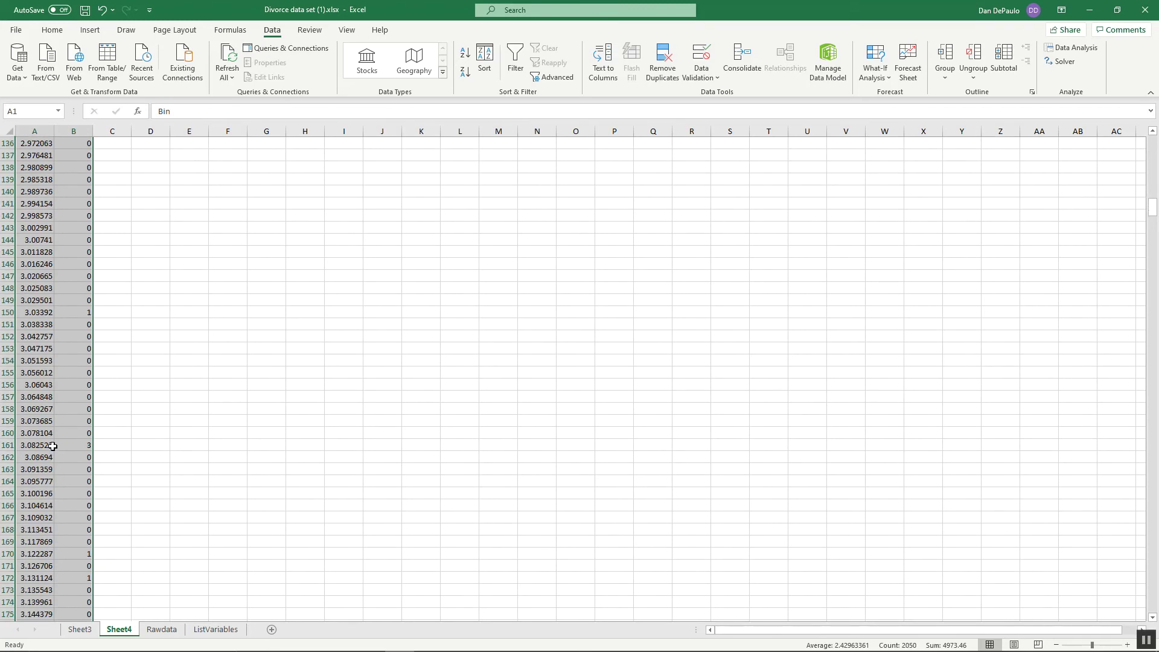
{"action": "scroll", "coordinate": [52, 446], "scroll_direction": "down", "scroll_amount": 20}
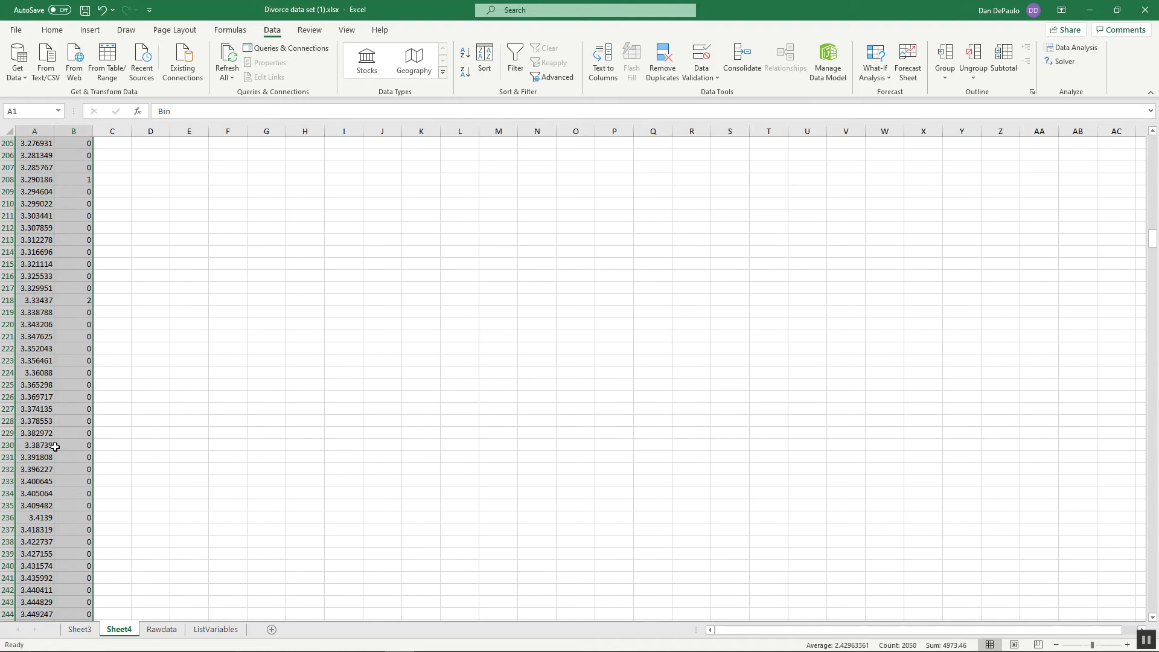
{"action": "scroll", "coordinate": [55, 447], "scroll_direction": "down", "scroll_amount": 19}
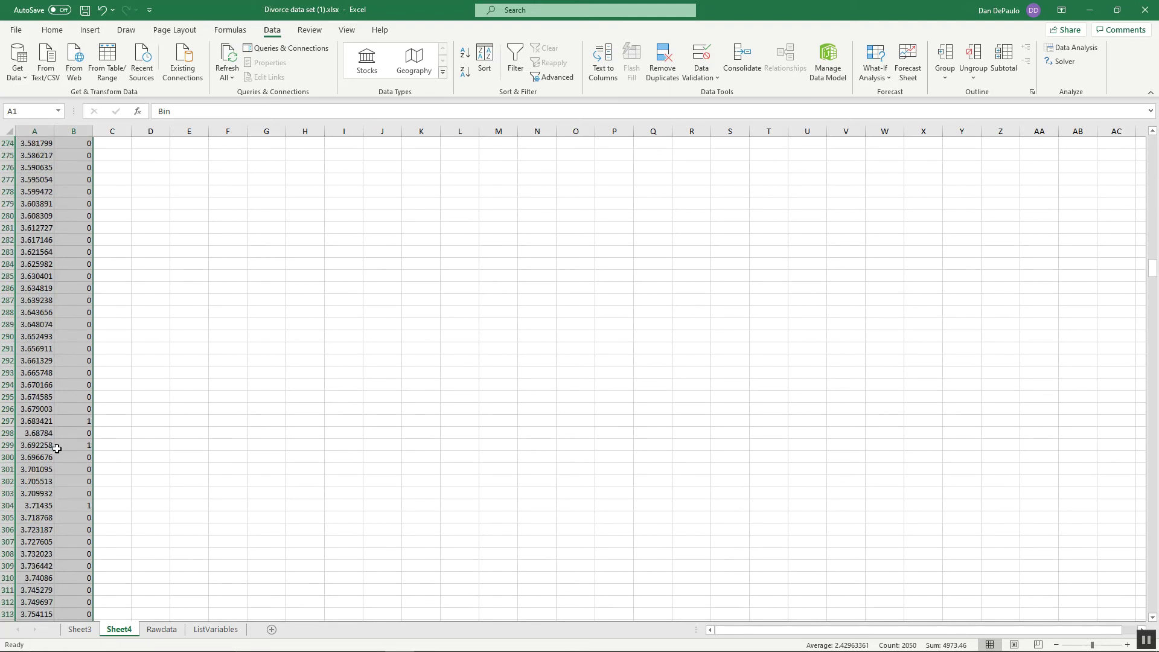
{"action": "scroll", "coordinate": [57, 449], "scroll_direction": "down", "scroll_amount": 20}
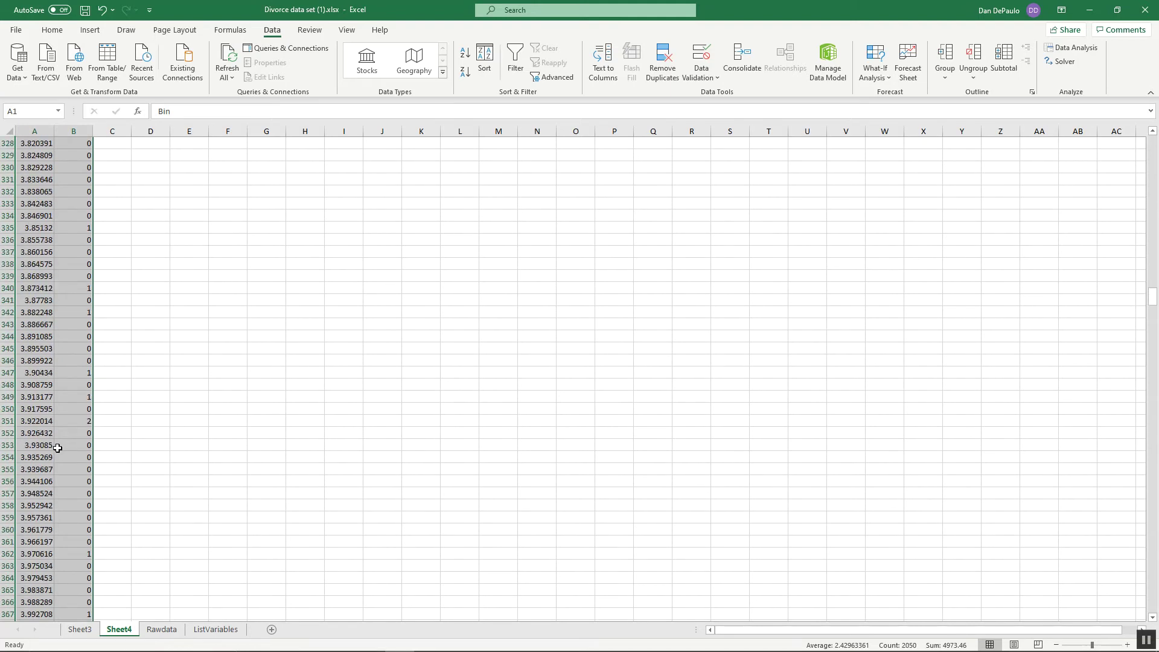
{"action": "scroll", "coordinate": [58, 446], "scroll_direction": "down", "scroll_amount": 16}
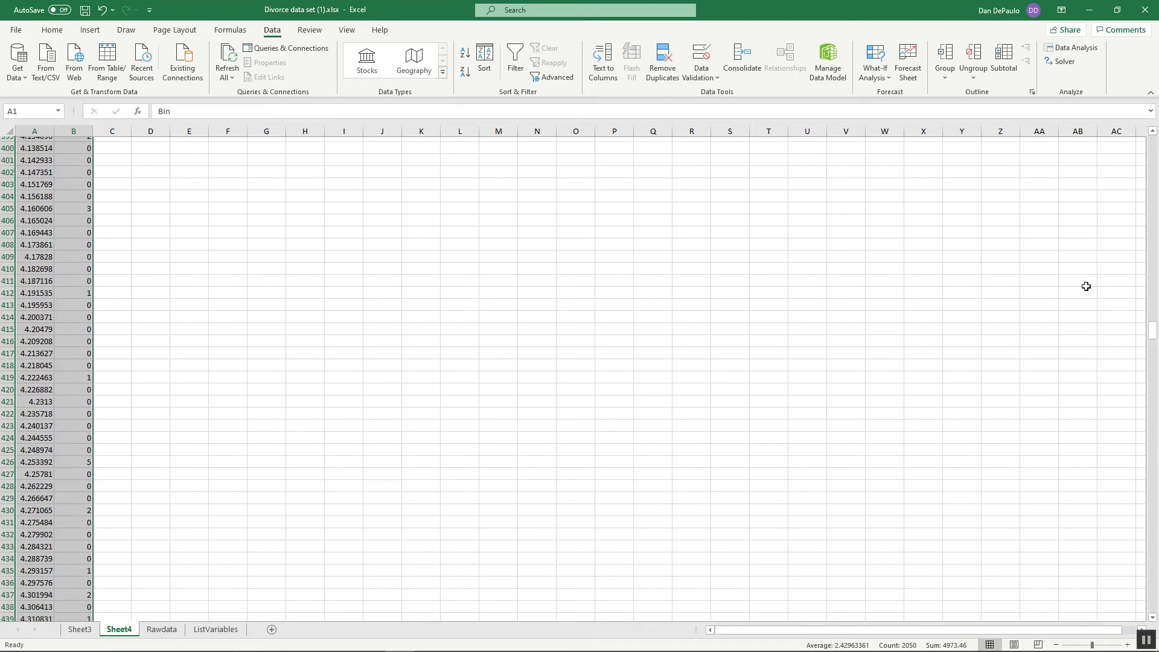
{"action": "scroll", "coordinate": [26, 477], "scroll_direction": "down", "scroll_amount": 4}
{"action": "scroll", "coordinate": [26, 477], "scroll_direction": "down", "scroll_amount": 15}
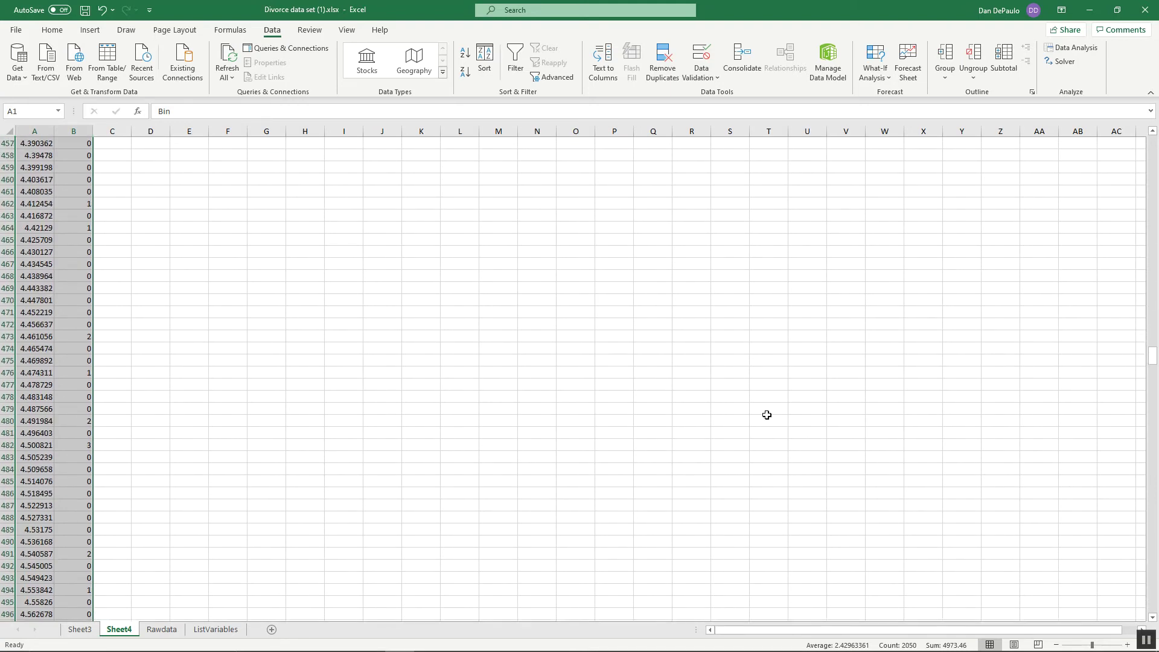
{"action": "left_click_drag", "start_coordinate": [1153, 358], "coordinate": [1158, 115]}
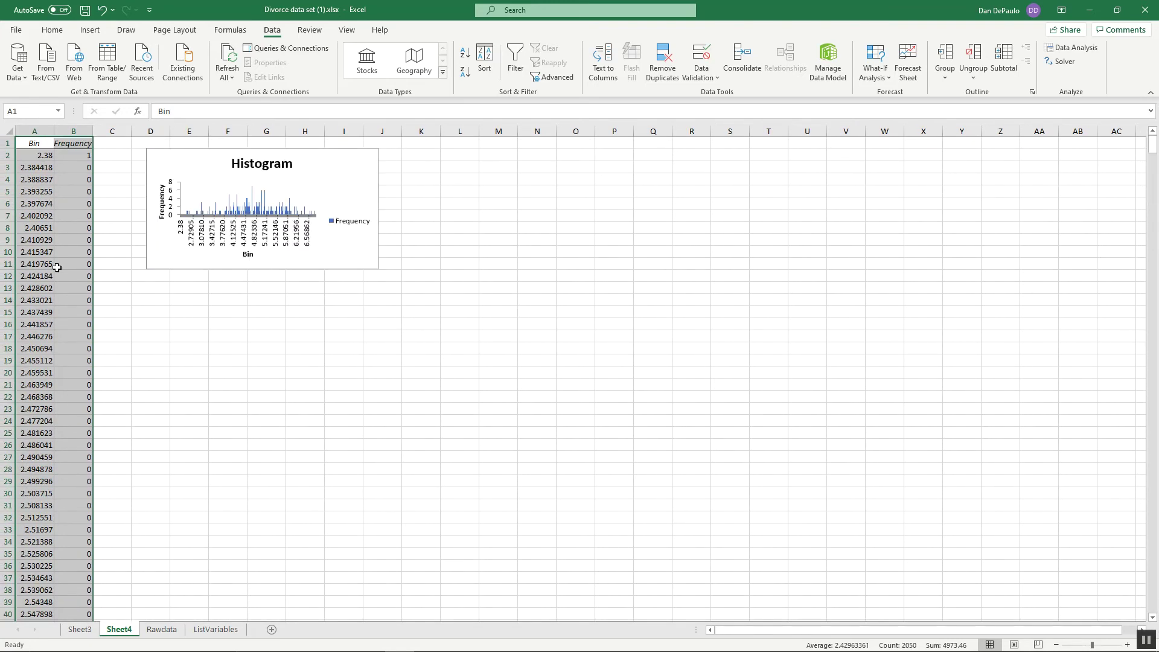
Enlarge the histogram chart and delete its worksheet, Sheet4
{"action": "left_click", "coordinate": [309, 195]}
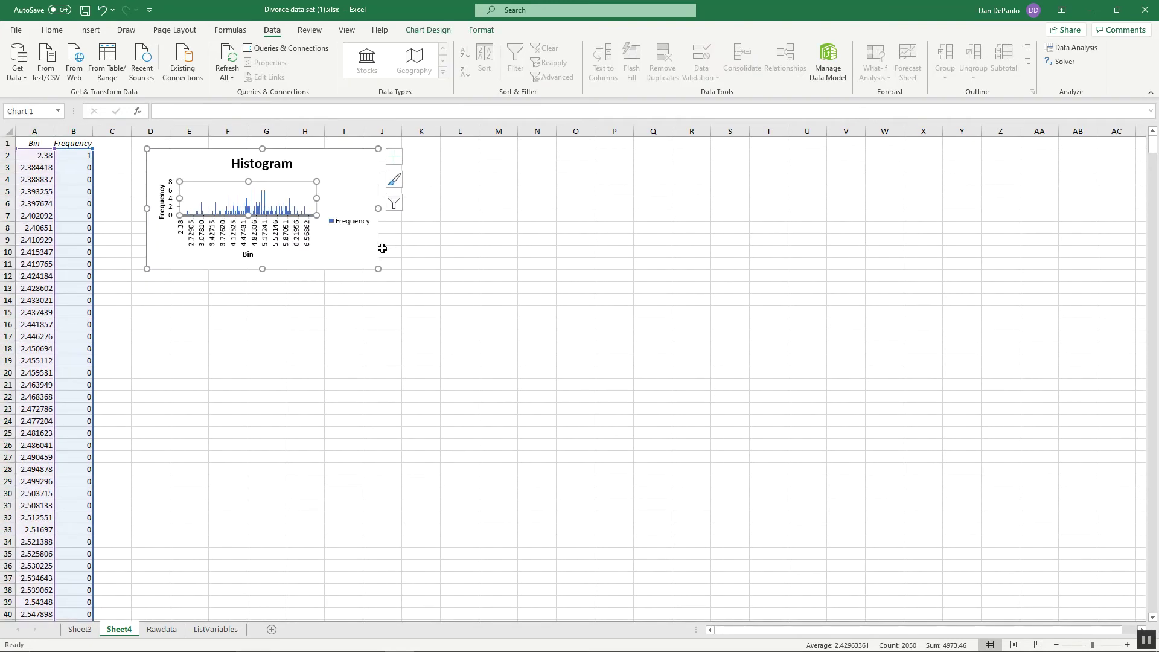
{"action": "left_click_drag", "start_coordinate": [377, 269], "coordinate": [486, 369]}
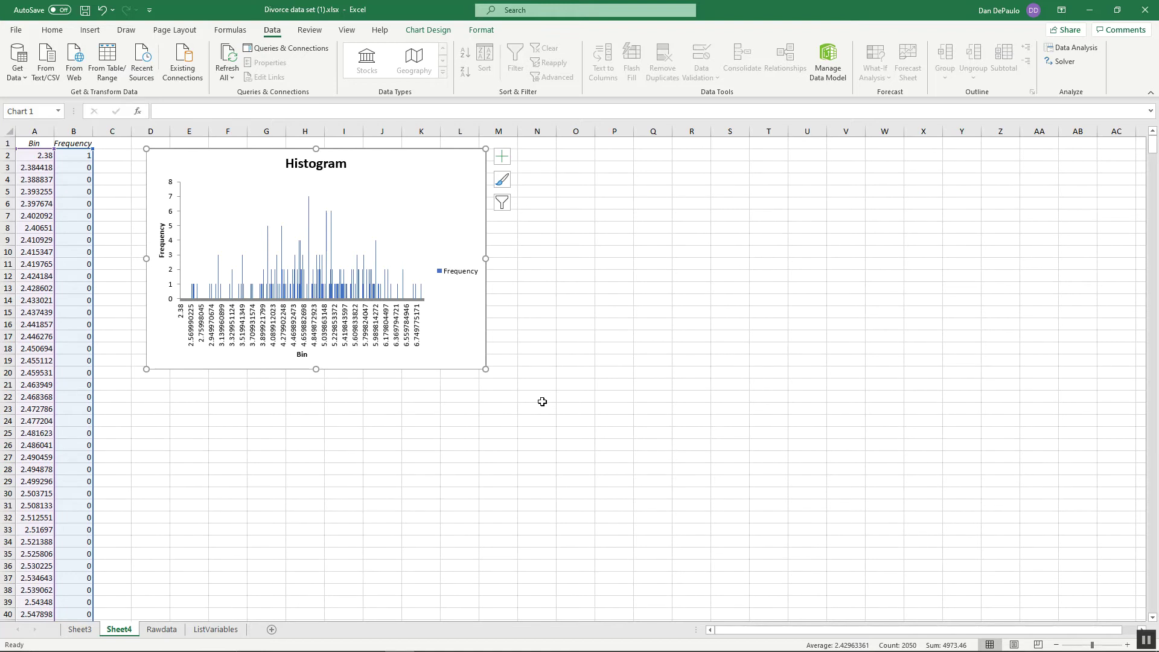
{"action": "right_click", "coordinate": [117, 634]}
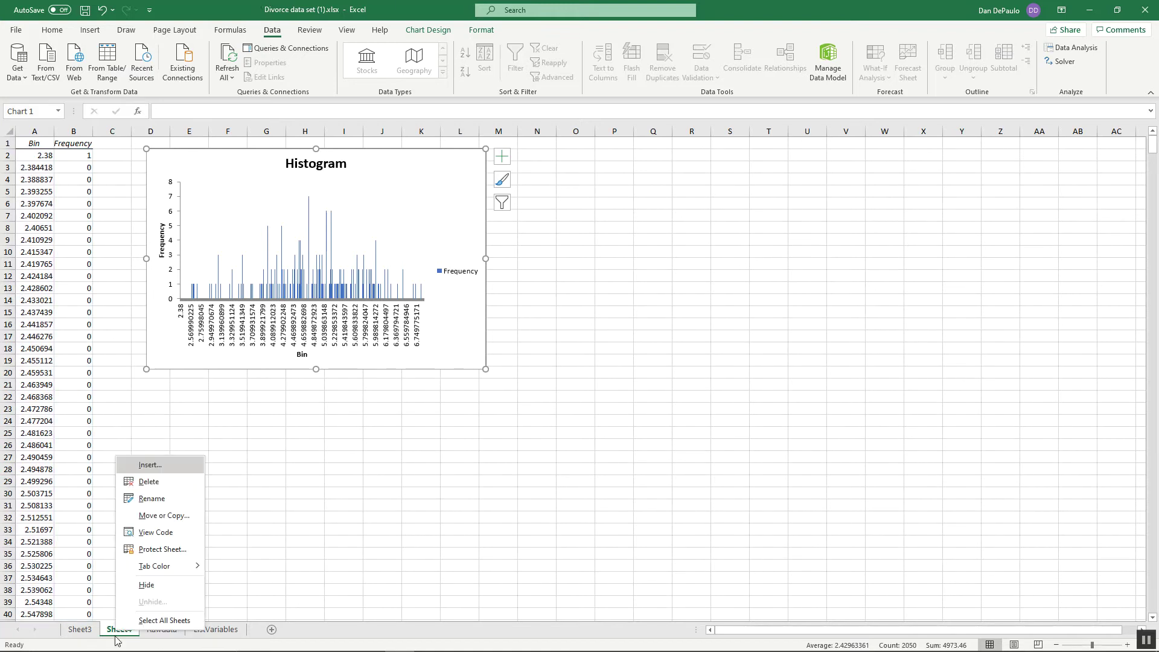
{"action": "left_click", "coordinate": [155, 482]}
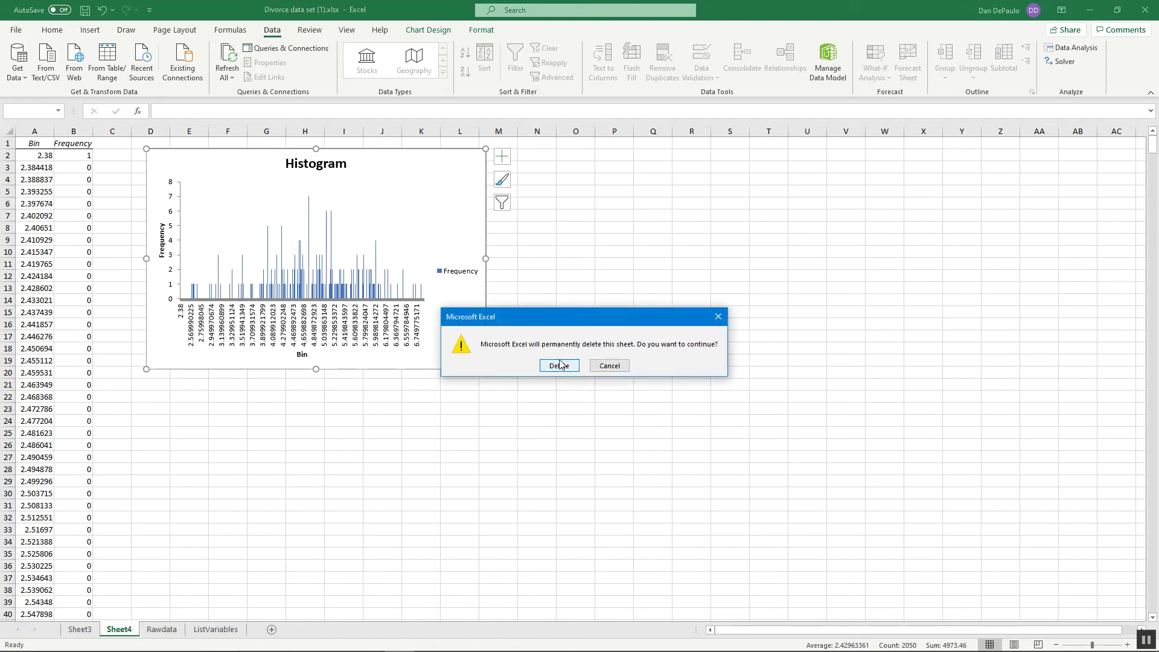
{"action": "left_click", "coordinate": [560, 366]}
{"action": "left_click", "coordinate": [916, 393]}
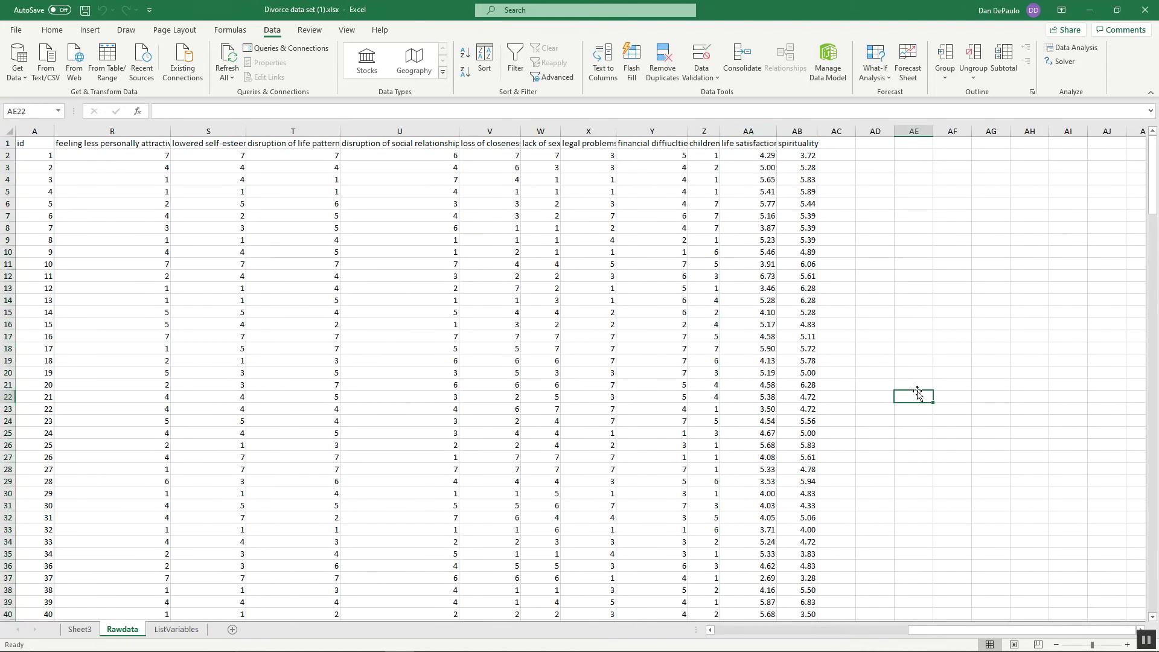
Switch to the Lab 1 Word document and read the Histogram section on choosing the interval size and upper limits
{"action": "left_click", "coordinate": [490, 641]}
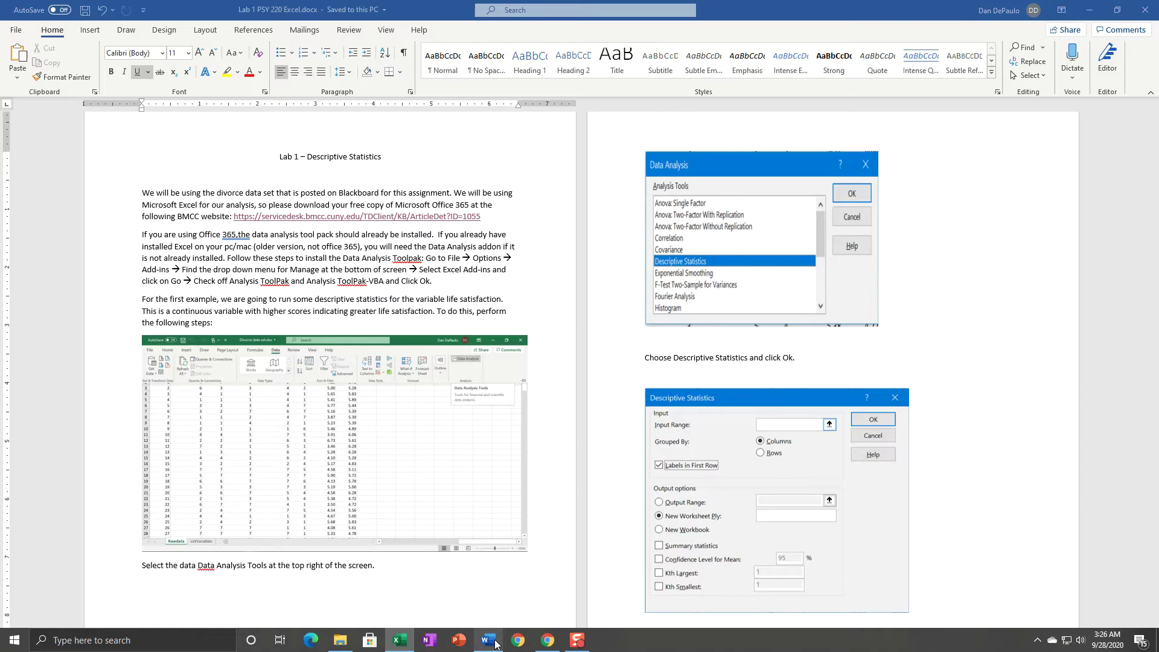
{"action": "scroll", "coordinate": [467, 477], "scroll_direction": "down", "scroll_amount": 3}
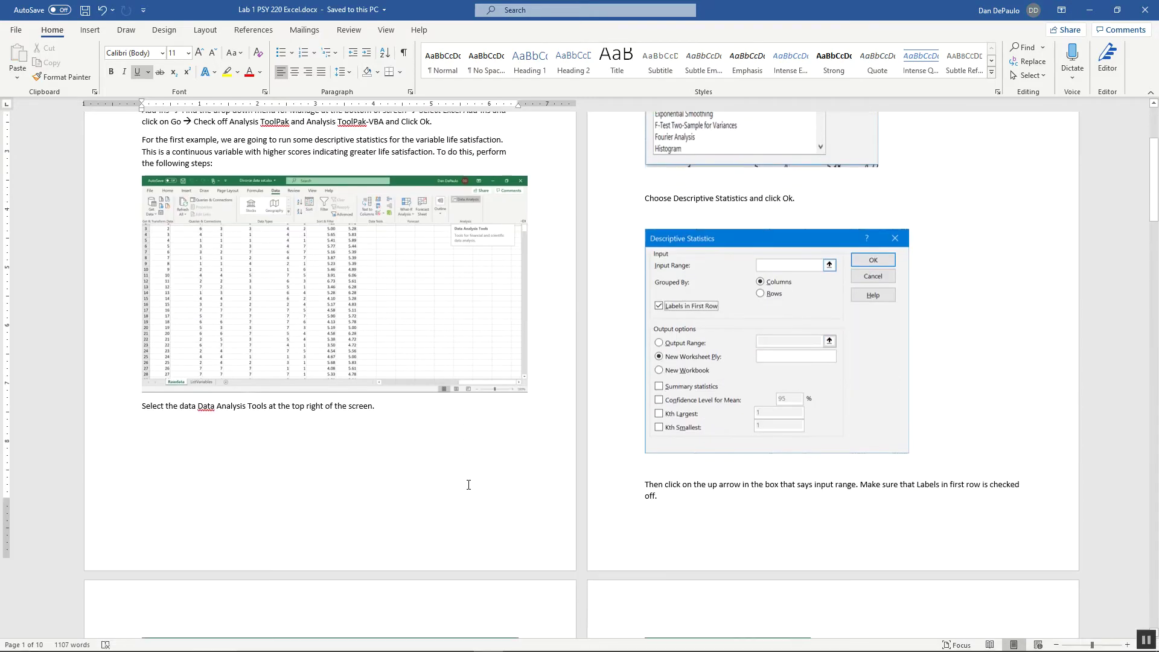
{"action": "scroll", "coordinate": [453, 471], "scroll_direction": "down", "scroll_amount": 2}
{"action": "scroll", "coordinate": [456, 468], "scroll_direction": "up", "scroll_amount": 2}
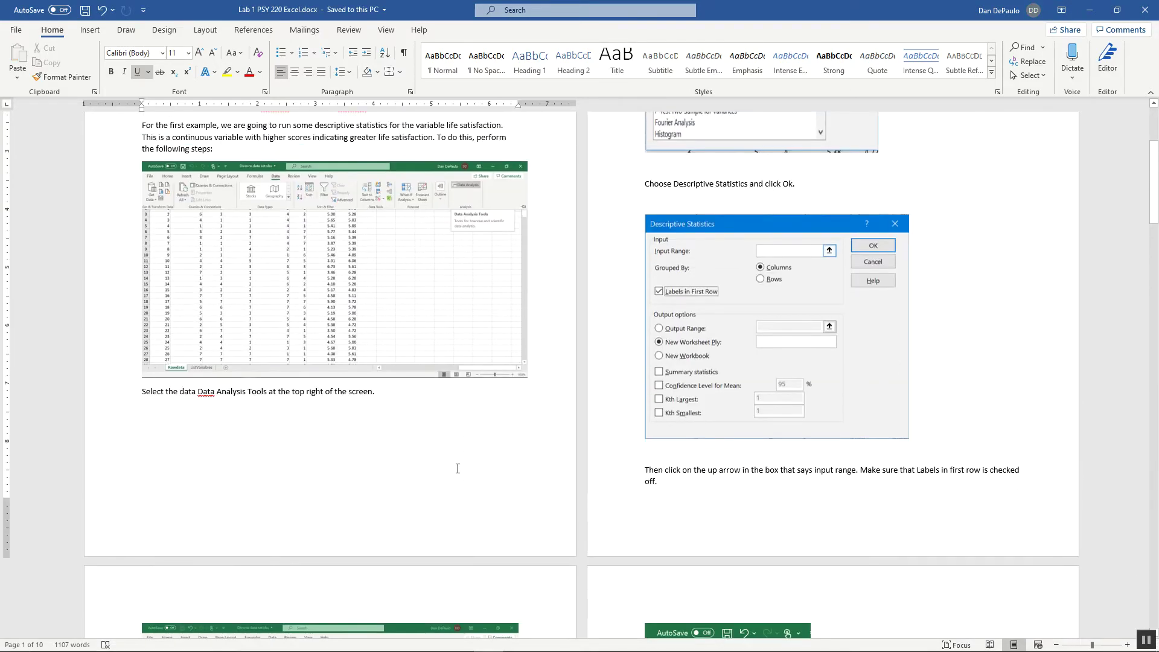
{"action": "scroll", "coordinate": [459, 470], "scroll_direction": "down", "scroll_amount": 12}
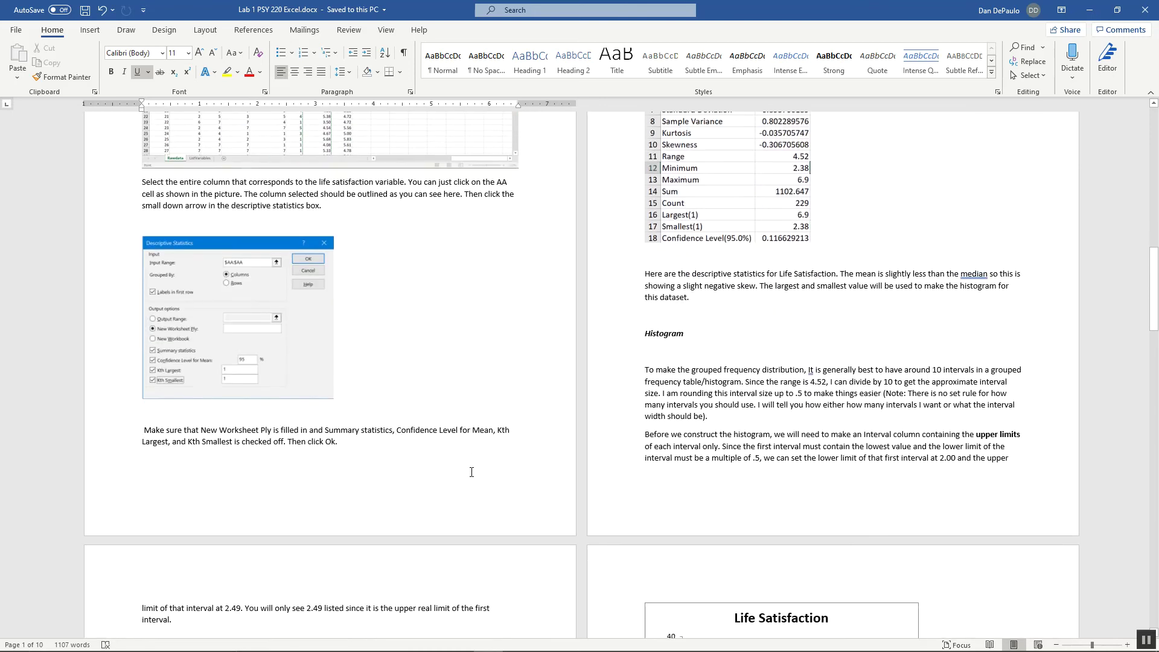
{"action": "scroll", "coordinate": [954, 356], "scroll_direction": "down", "scroll_amount": 2}
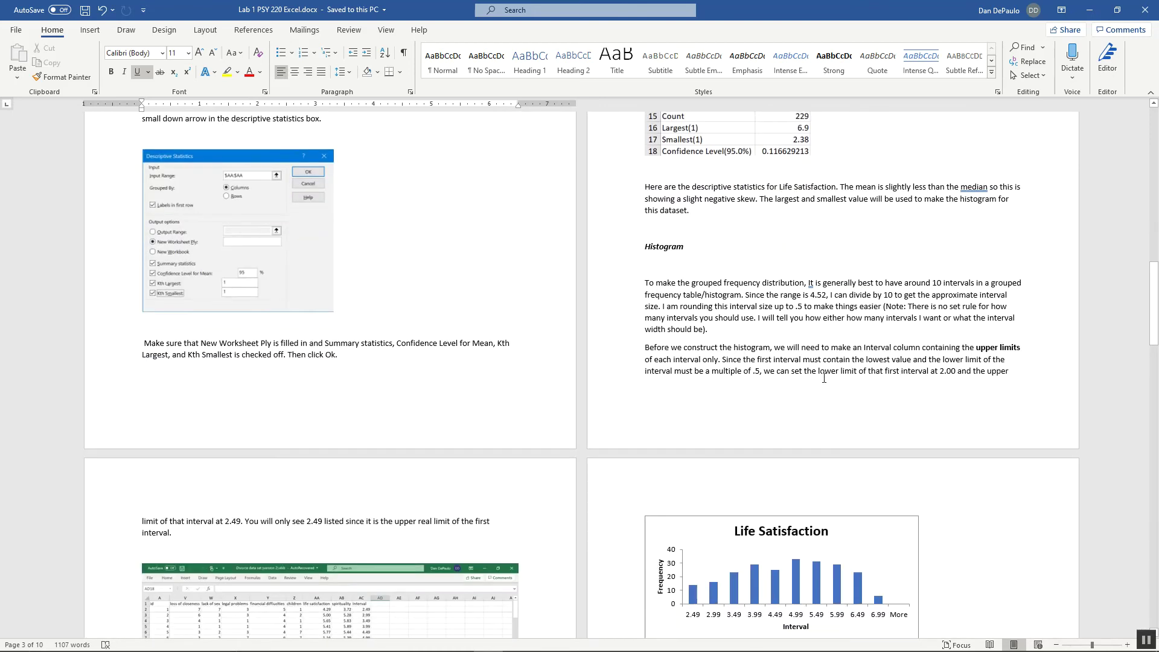
{"action": "scroll", "coordinate": [824, 378], "scroll_direction": "down", "scroll_amount": 1}
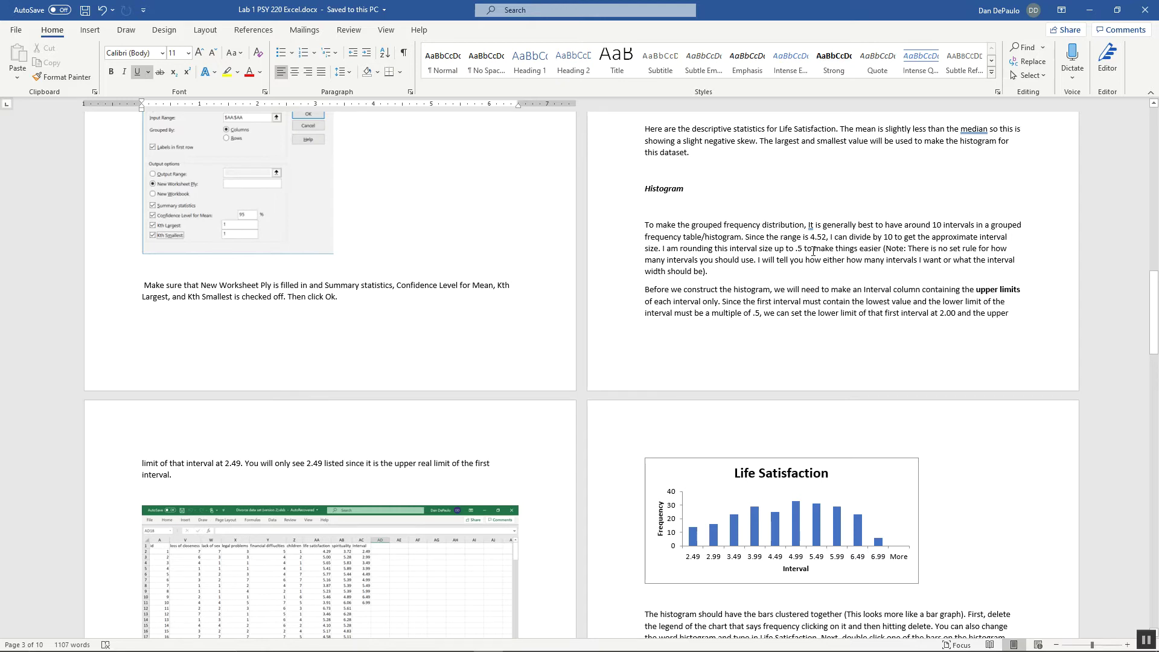
{"action": "scroll", "coordinate": [813, 249], "scroll_direction": "up", "scroll_amount": 5}
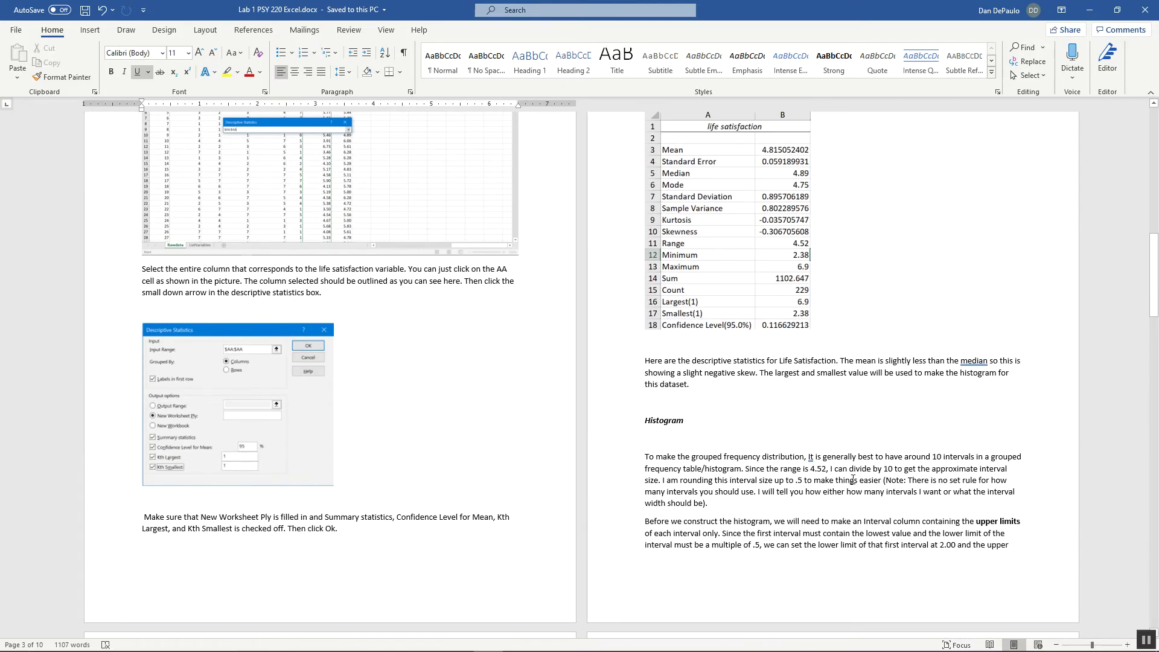
{"action": "scroll", "coordinate": [853, 479], "scroll_direction": "down", "scroll_amount": 3}
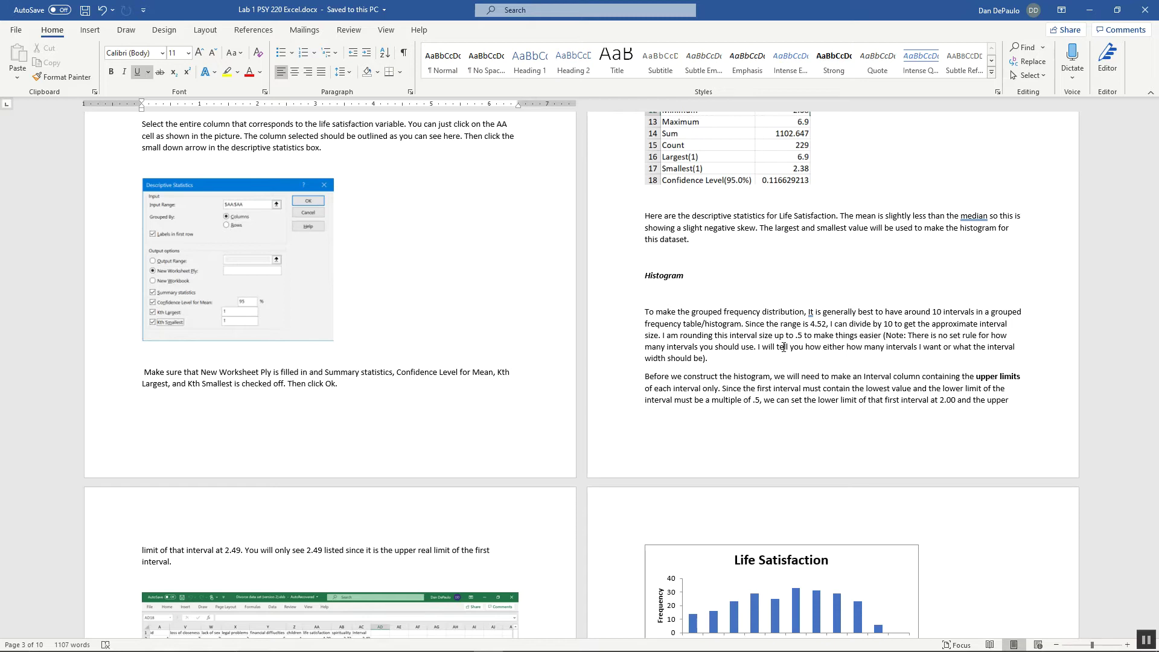
Compare the descriptive statistics table and example histogram in the Lab 1 document with its instructions for interval upper limits
{"action": "scroll", "coordinate": [891, 483], "scroll_direction": "down", "scroll_amount": 2}
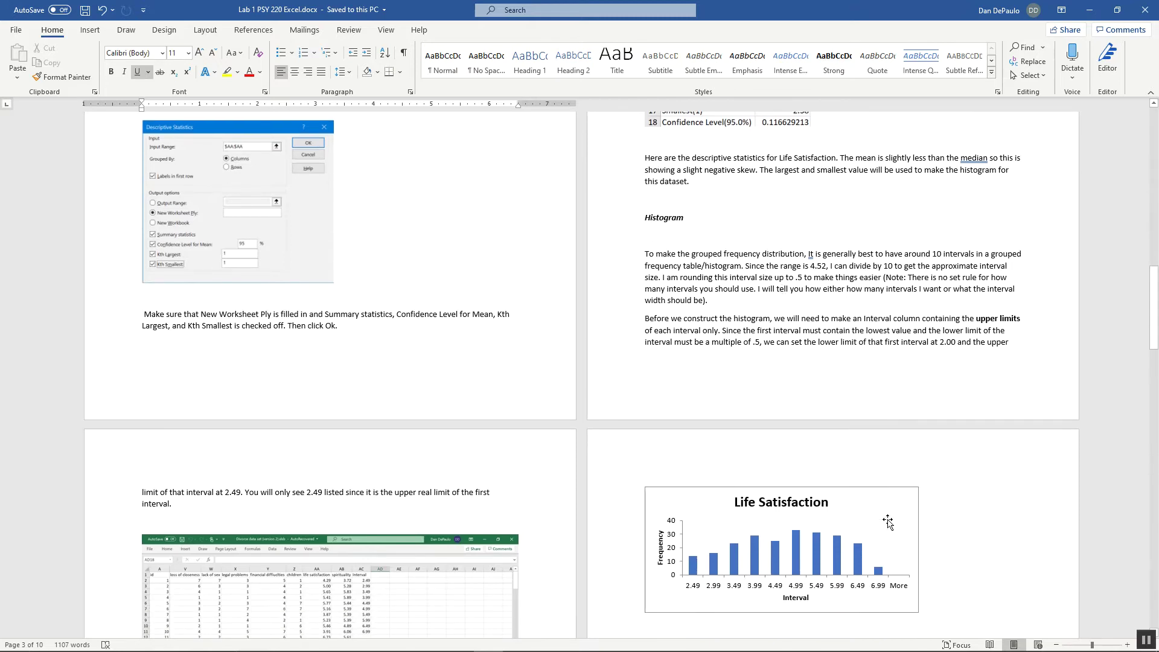
{"action": "scroll", "coordinate": [872, 482], "scroll_direction": "up", "scroll_amount": 5}
{"action": "scroll", "coordinate": [872, 481], "scroll_direction": "up", "scroll_amount": 1}
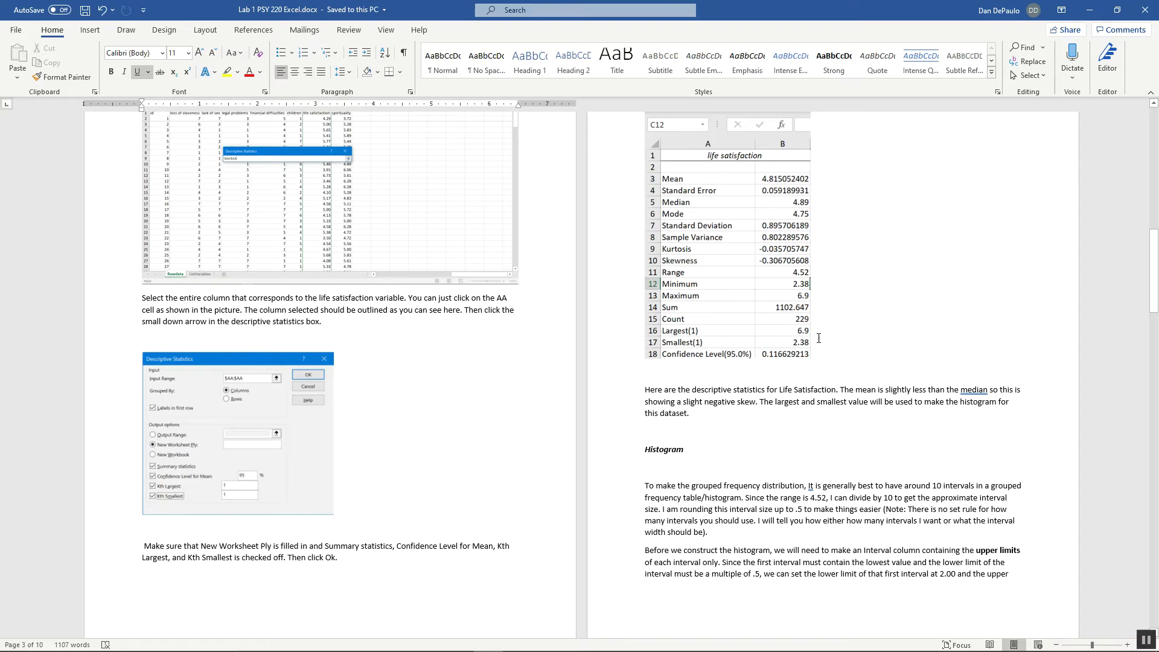
{"action": "scroll", "coordinate": [838, 486], "scroll_direction": "down", "scroll_amount": 3}
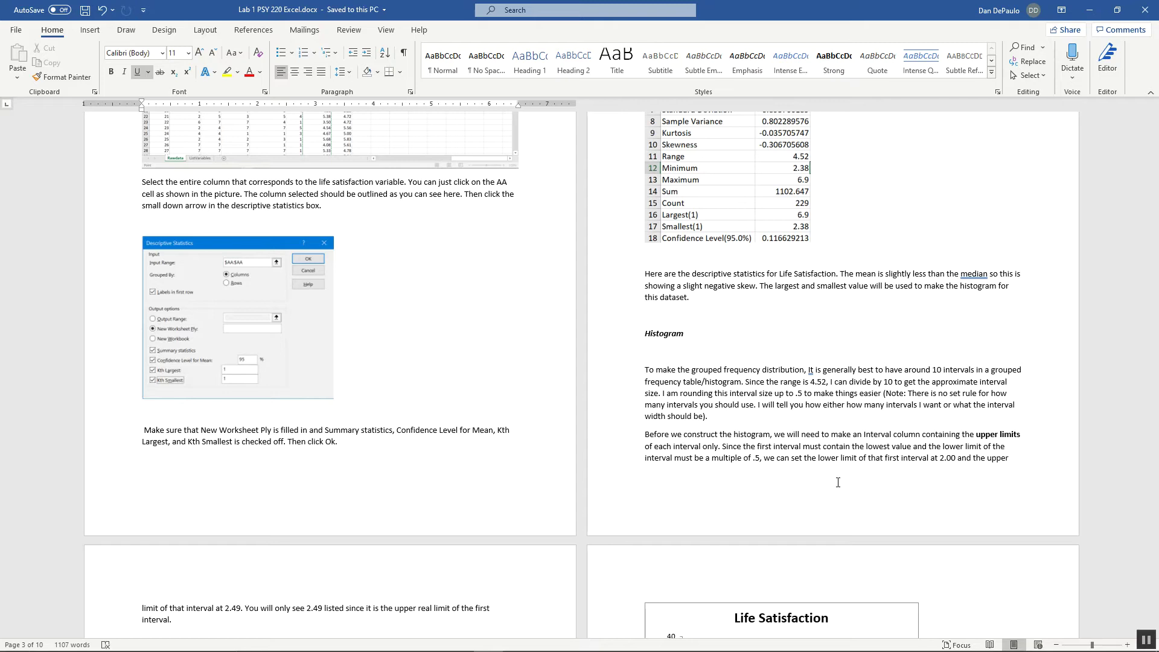
{"action": "scroll", "coordinate": [833, 490], "scroll_direction": "down", "scroll_amount": 1}
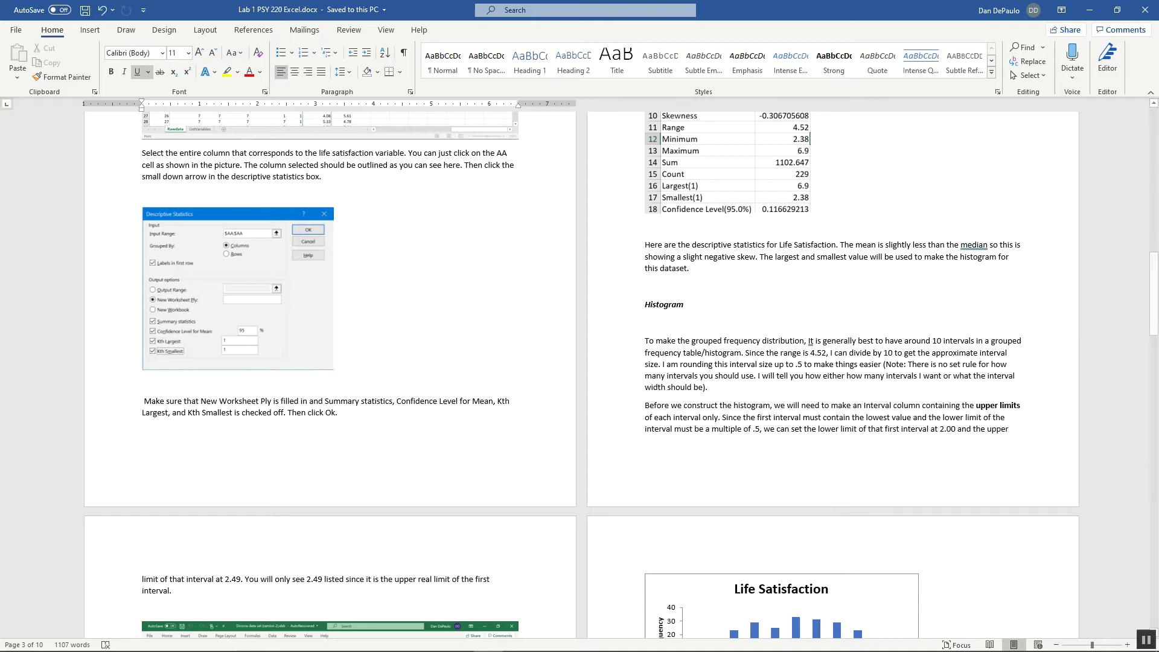
Switch to the Excel divorce data workbook, enter the heading Interval in cell AC1 and fit the column width to it
{"action": "left_click", "coordinate": [399, 644]}
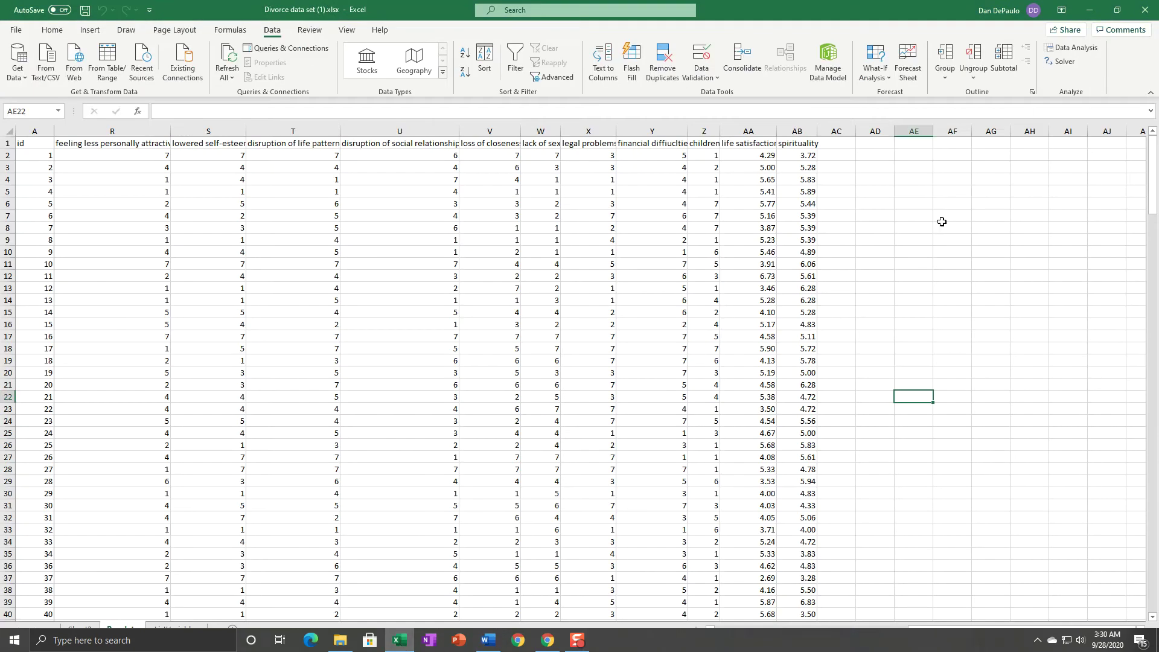
{"action": "left_click", "coordinate": [839, 144]}
{"action": "double_click", "coordinate": [840, 144]}
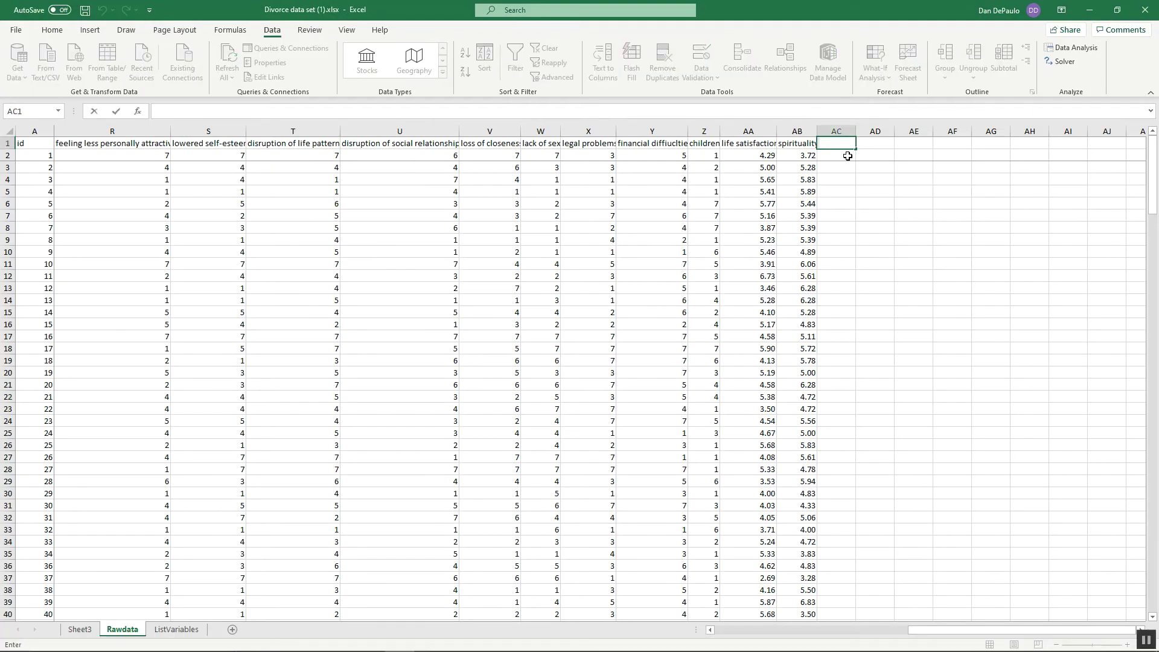
{"action": "type", "text": "Interval"}
{"action": "double_click", "coordinate": [855, 131]}
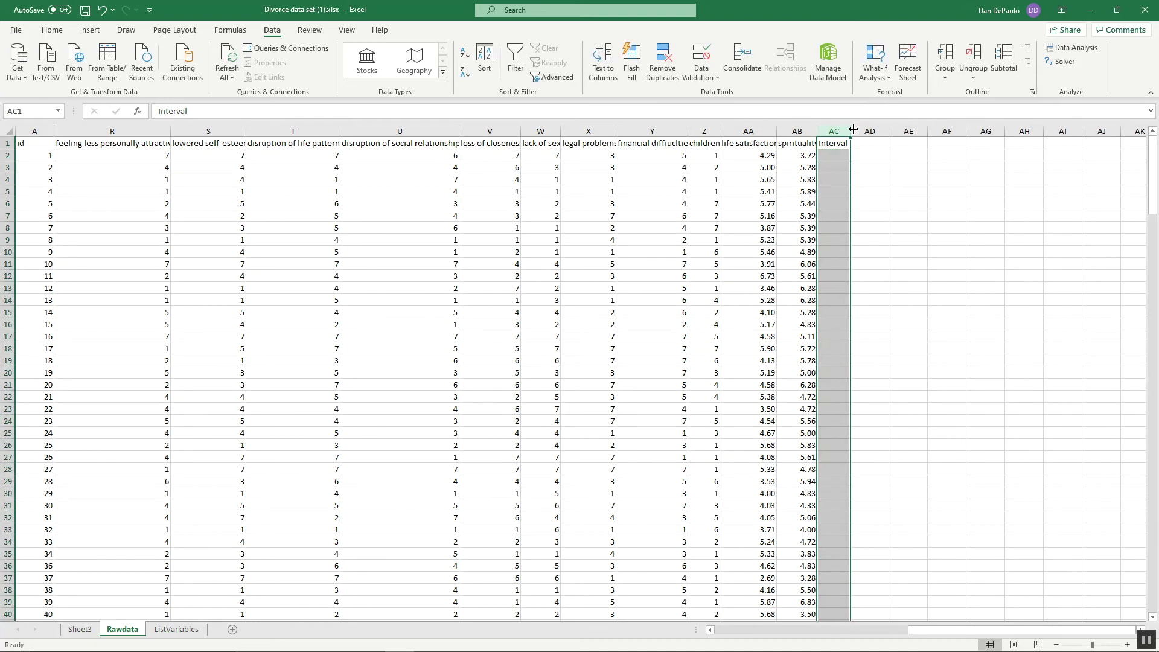
Enter 2.49 in cell AC2 as the upper limit of the first interval
{"action": "double_click", "coordinate": [842, 156]}
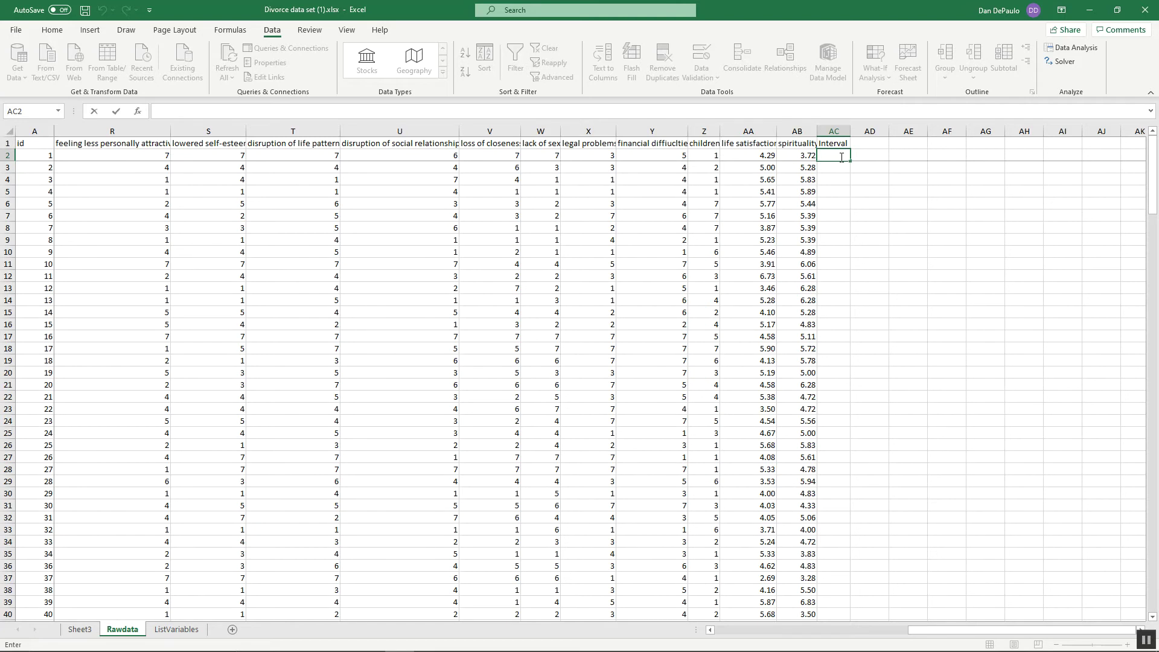
{"action": "type", "text": "2"}
{"action": "key", "text": "Return"}
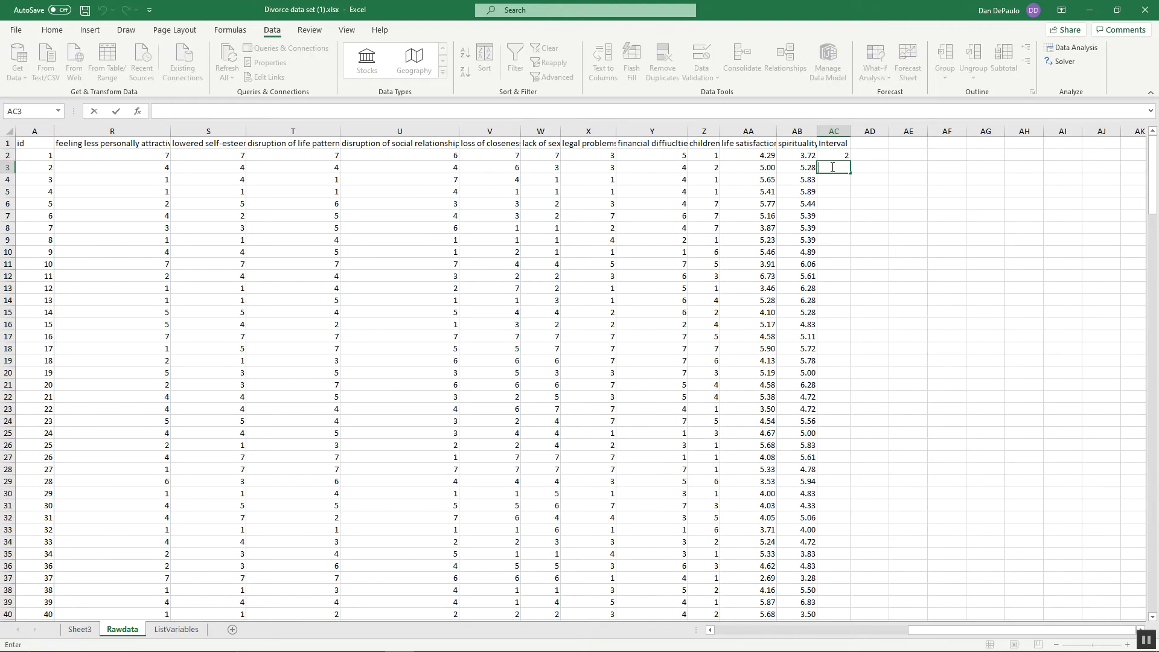
Format the whole Interval column AC as Number with 2 decimal places
{"action": "left_click", "coordinate": [842, 157]}
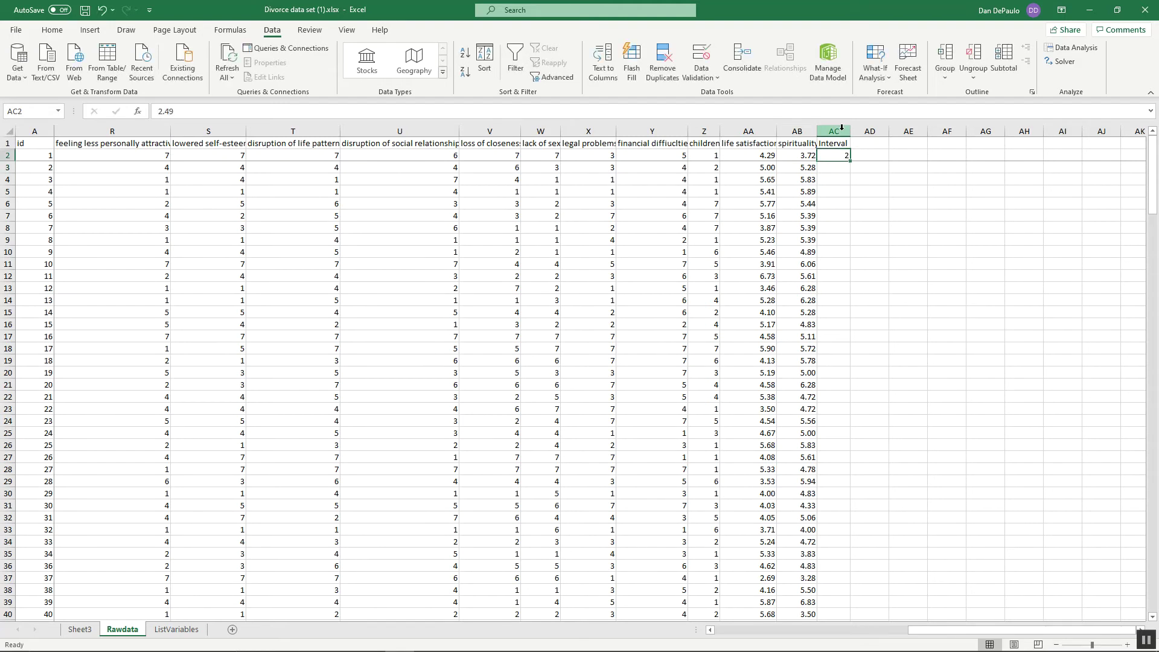
{"action": "left_click", "coordinate": [842, 130]}
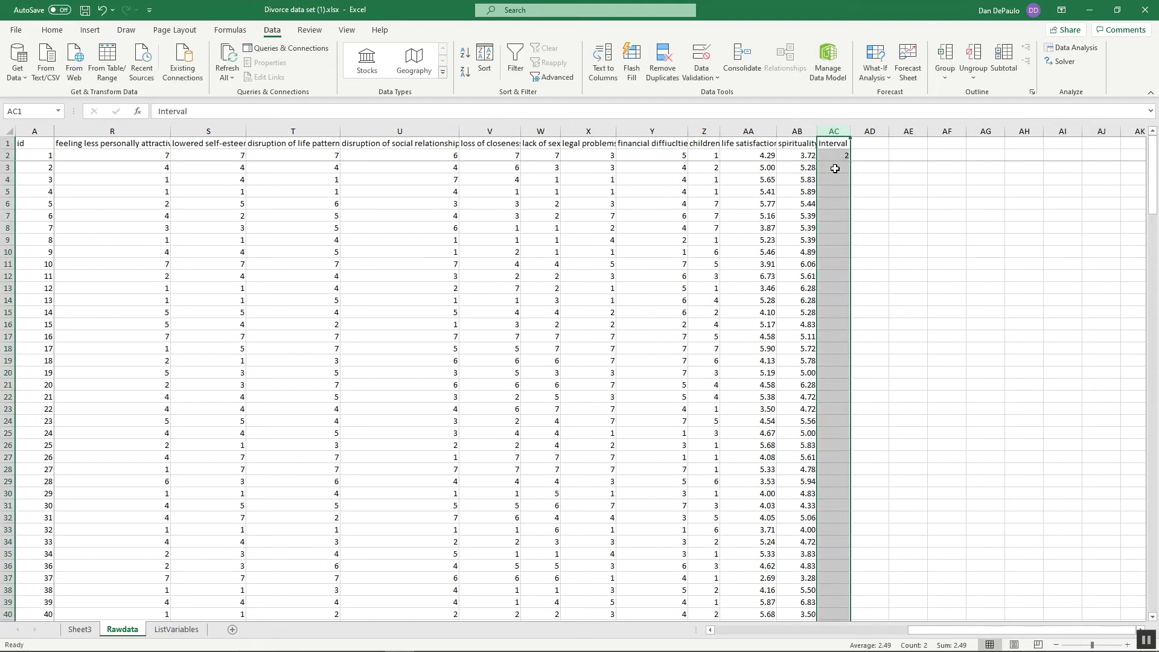
{"action": "right_click", "coordinate": [838, 135]}
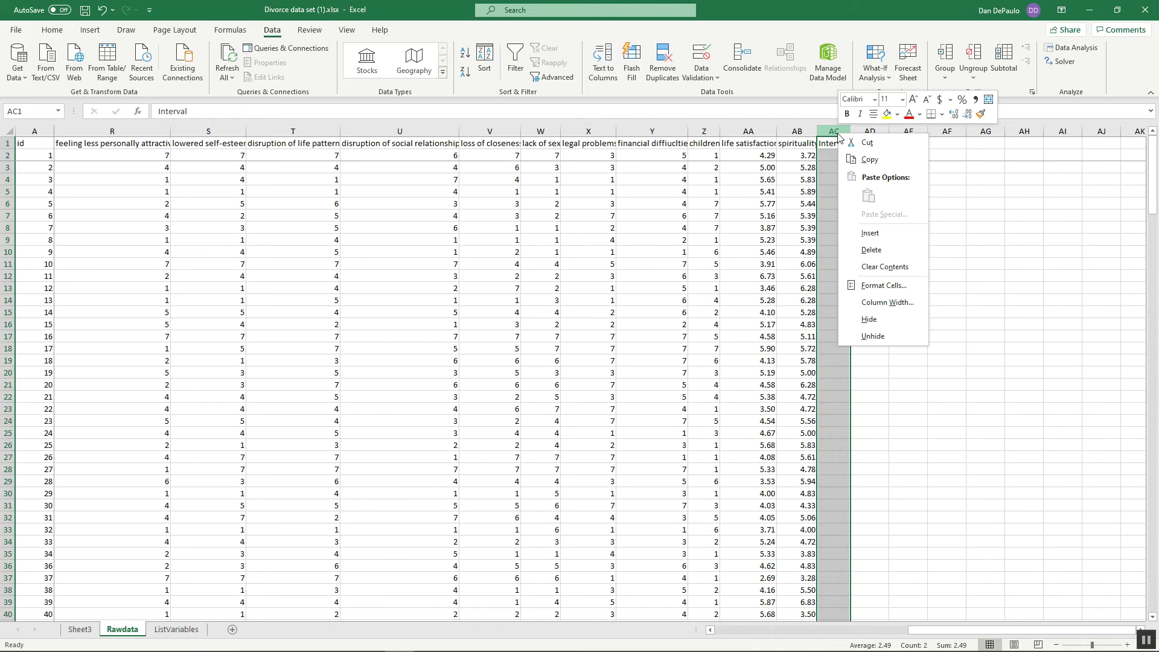
{"action": "left_click", "coordinate": [836, 126]}
{"action": "right_click", "coordinate": [836, 124]}
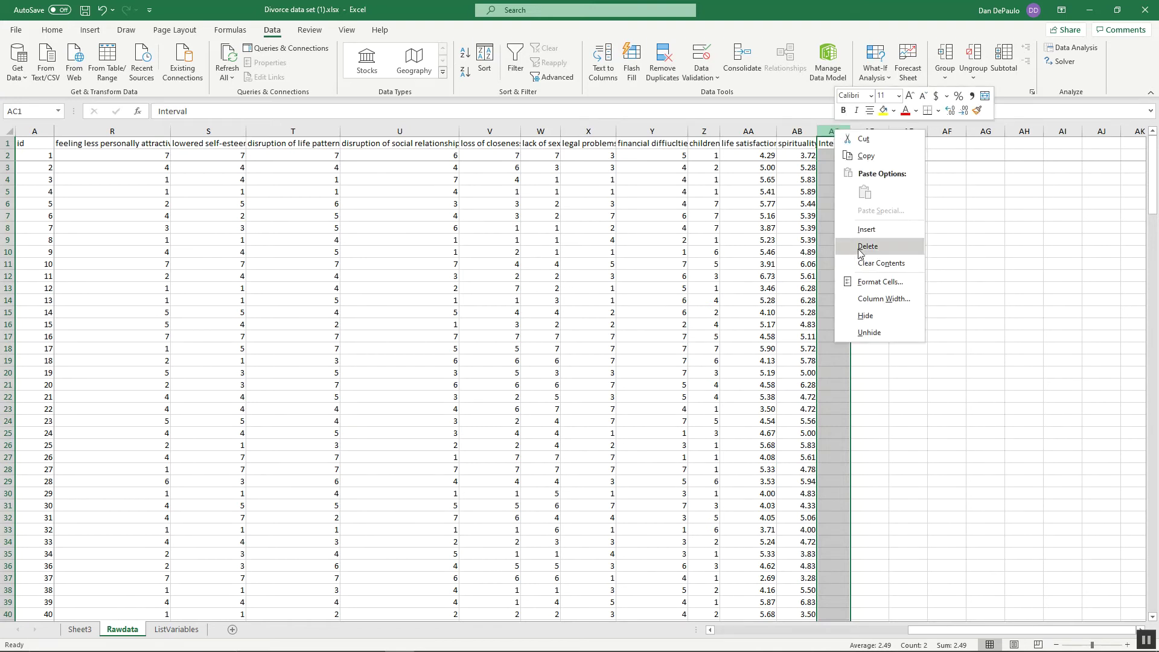
{"action": "left_click", "coordinate": [879, 283]}
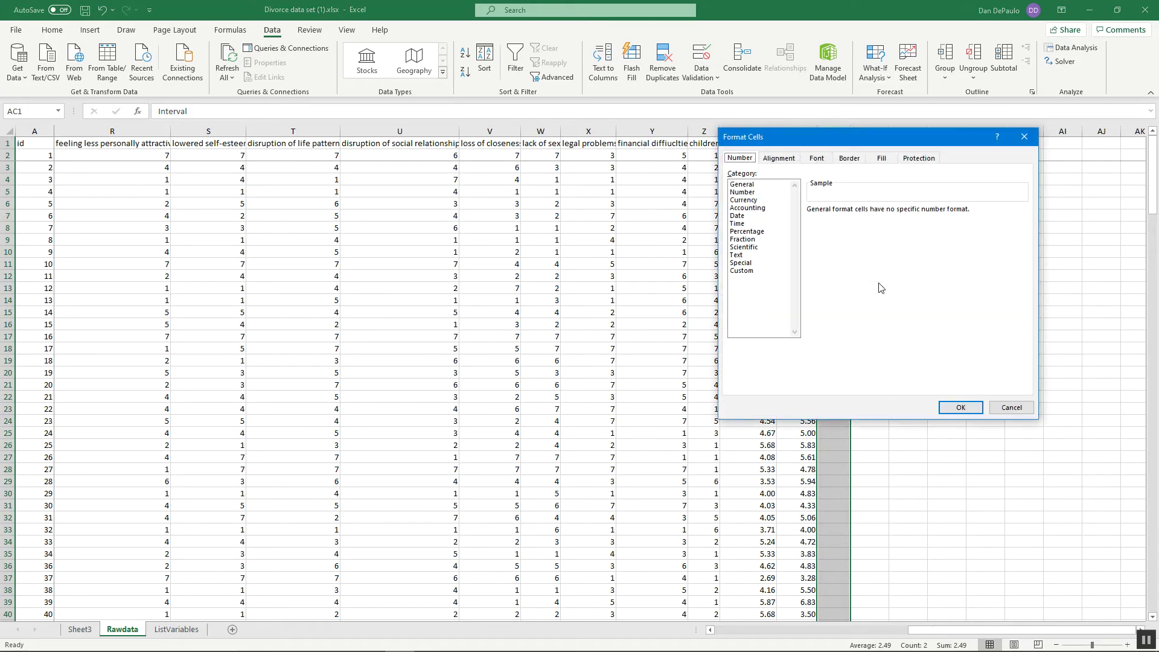
{"action": "left_click", "coordinate": [744, 192]}
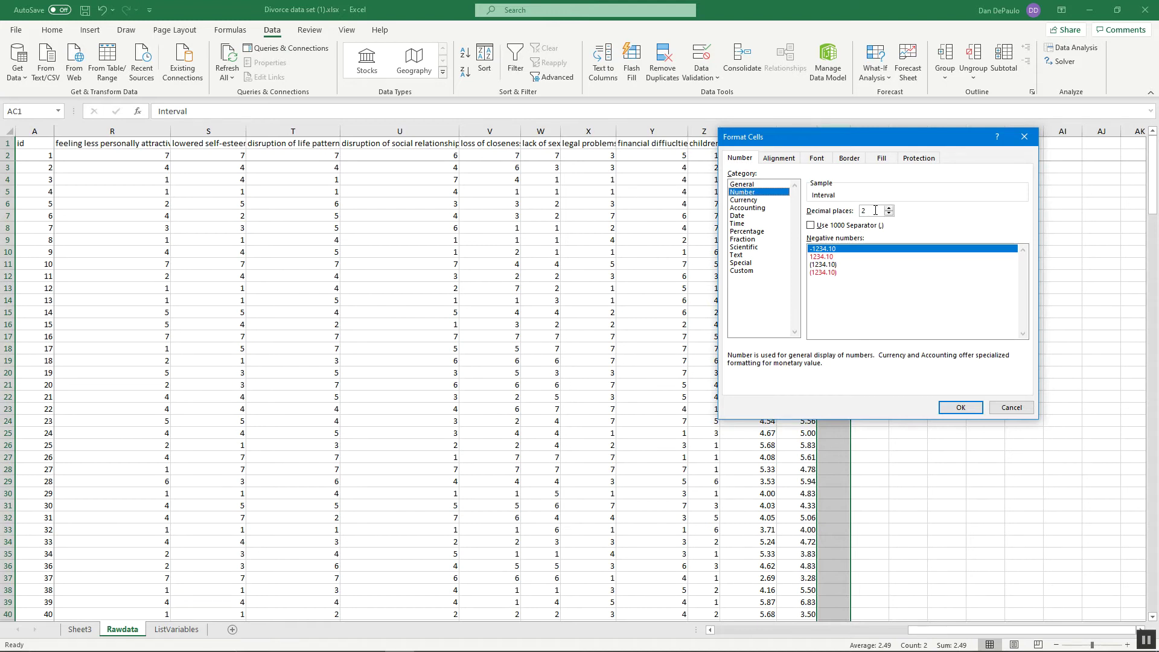
{"action": "left_click", "coordinate": [961, 408]}
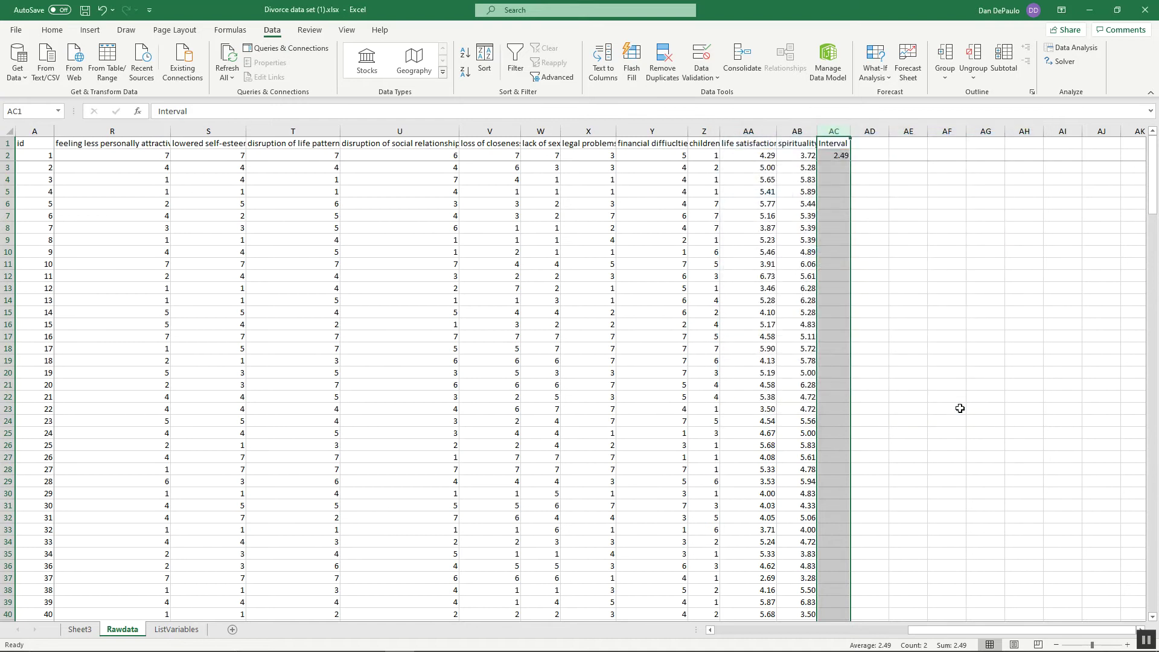
Enter the upper limits 2.99, 3.49 and 3.99 in cells AC3 to AC5 of the Interval column
{"action": "left_click", "coordinate": [833, 168]}
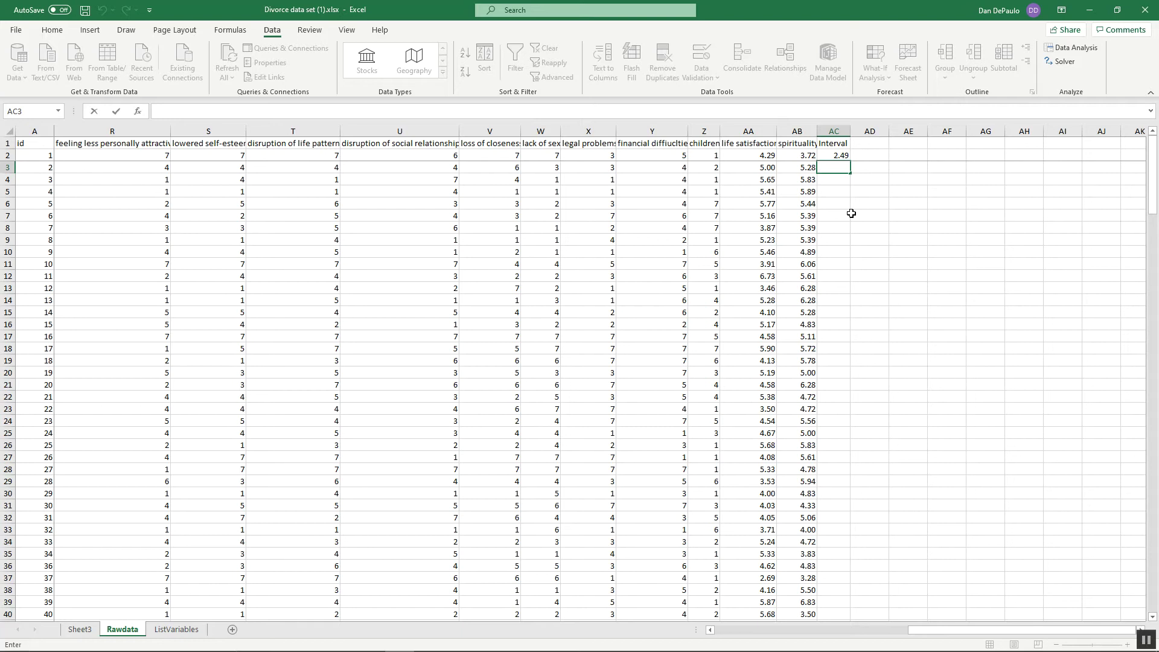
{"action": "type", "text": "2.99"}
{"action": "key", "text": "Return"}
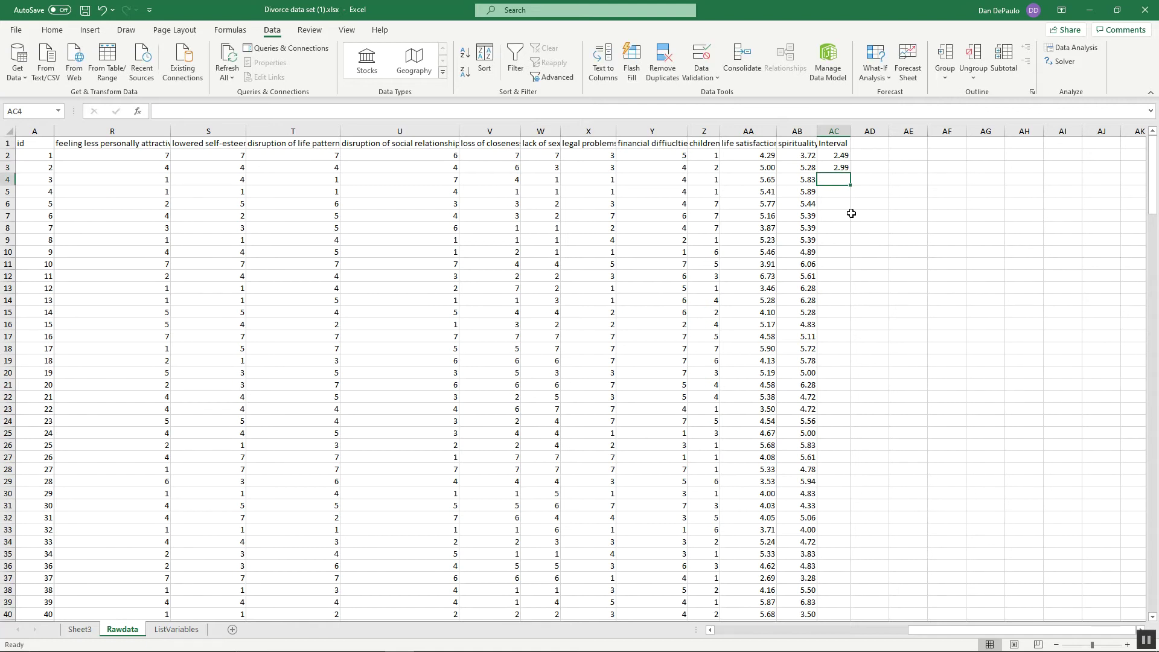
{"action": "type", "text": "3.49"}
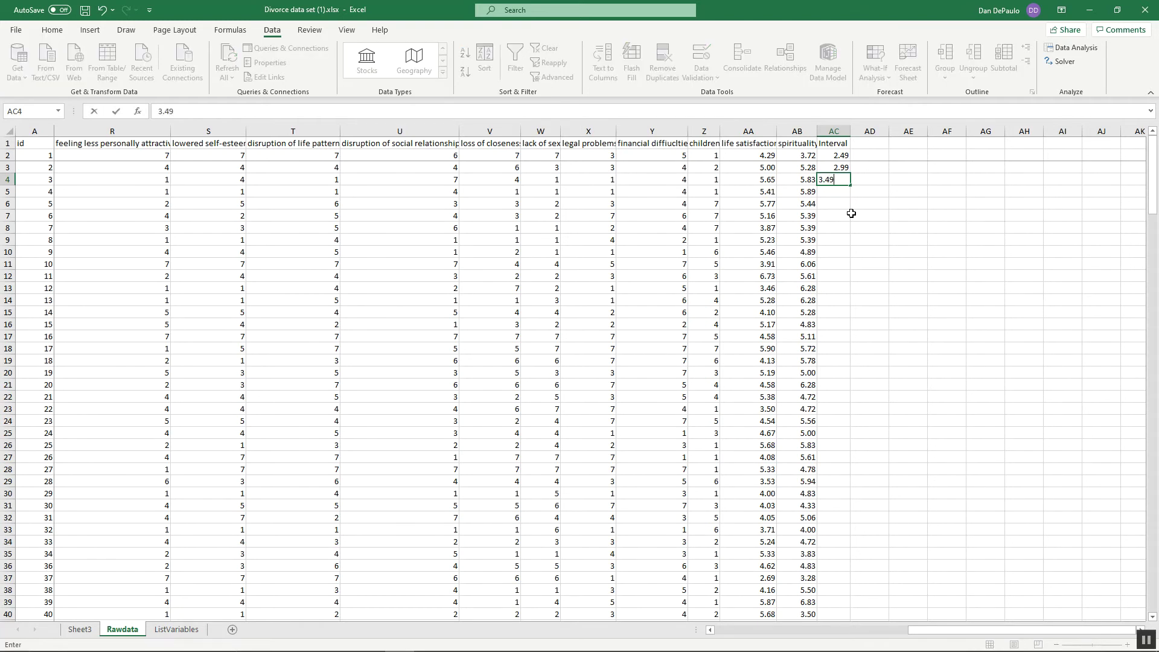
{"action": "key", "text": "Return"}
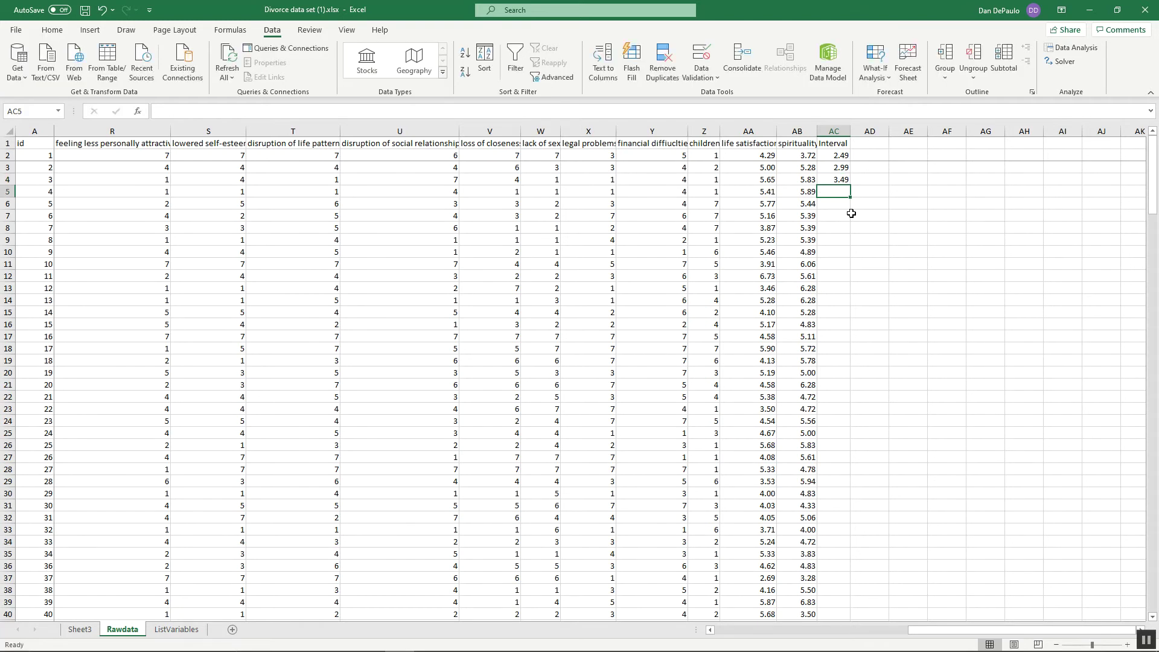
{"action": "type", "text": "3.99"}
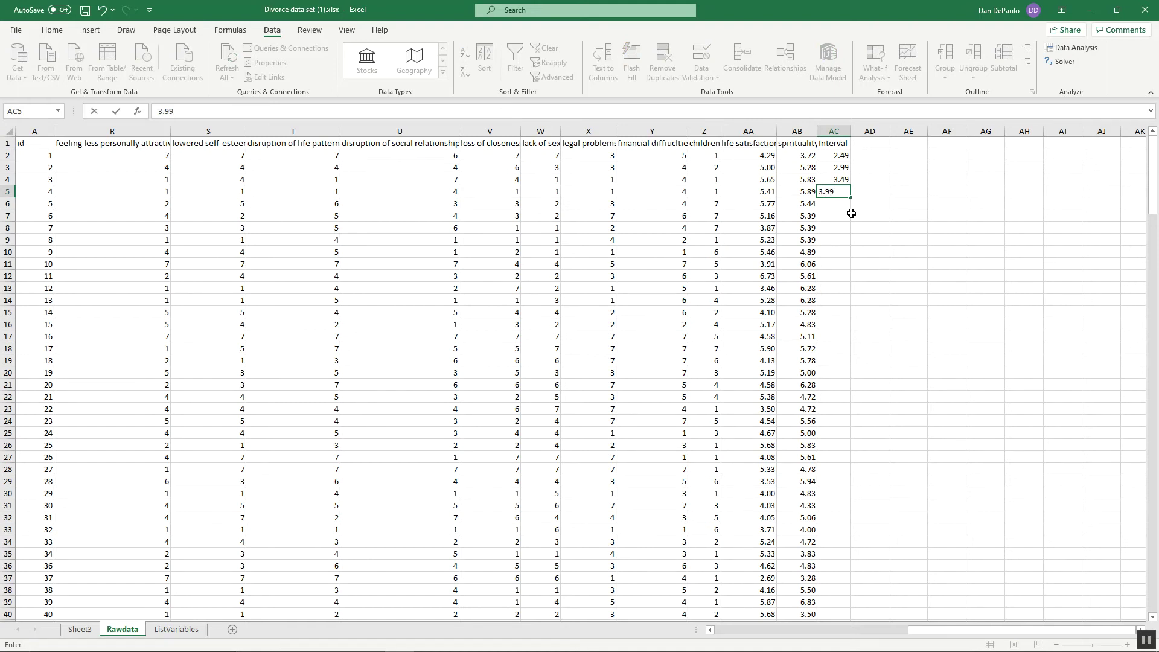
{"action": "key", "text": "Return"}
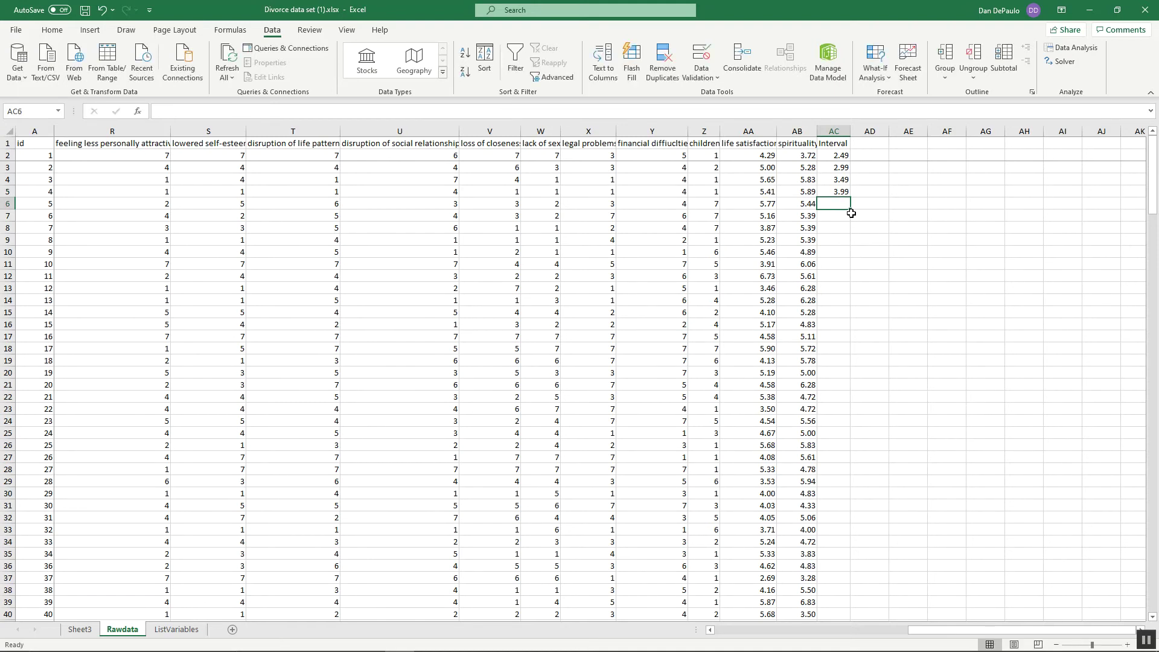
Check the statistics in the Lab 1 Word document, return to Excel and enter 4.49, 4.99, 5.49 and 5.99 in cells AC6 to AC9
{"action": "left_click", "coordinate": [487, 642]}
{"action": "scroll", "coordinate": [815, 233], "scroll_direction": "up", "scroll_amount": 2}
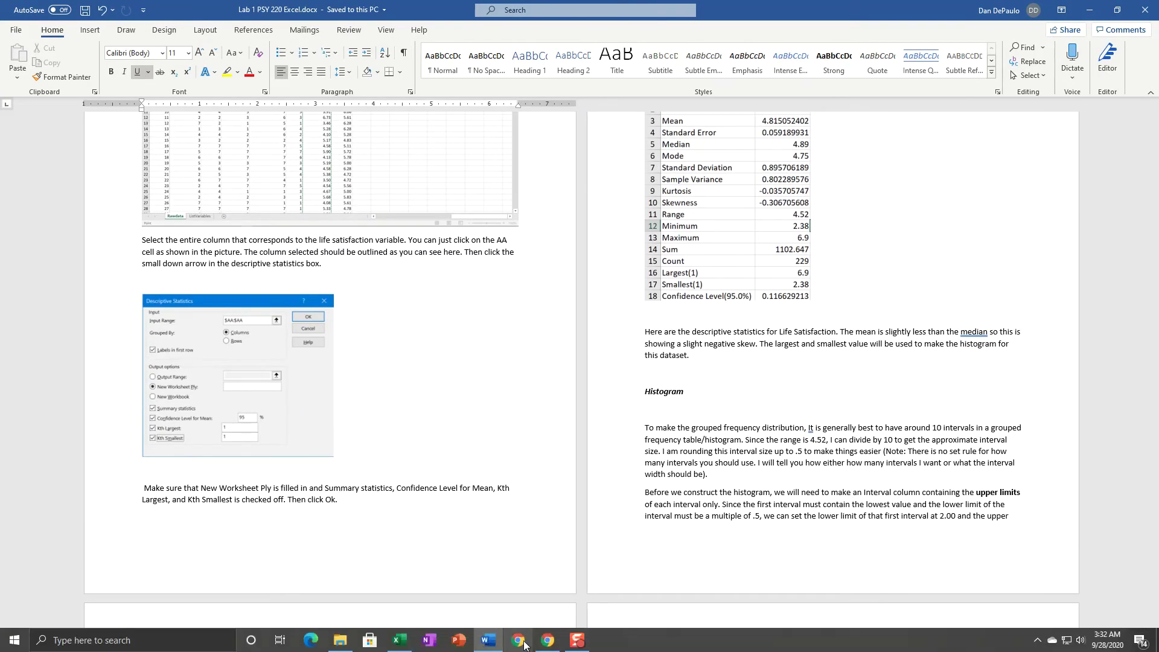
{"action": "left_click", "coordinate": [414, 642]}
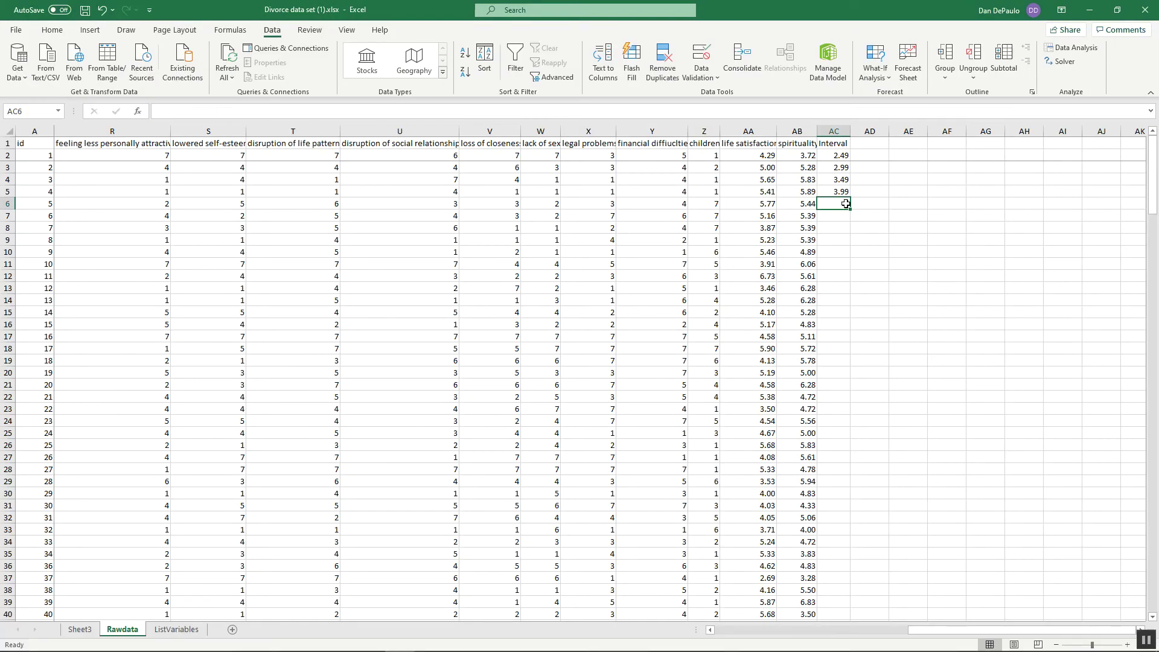
{"action": "type", "text": "4.49"}
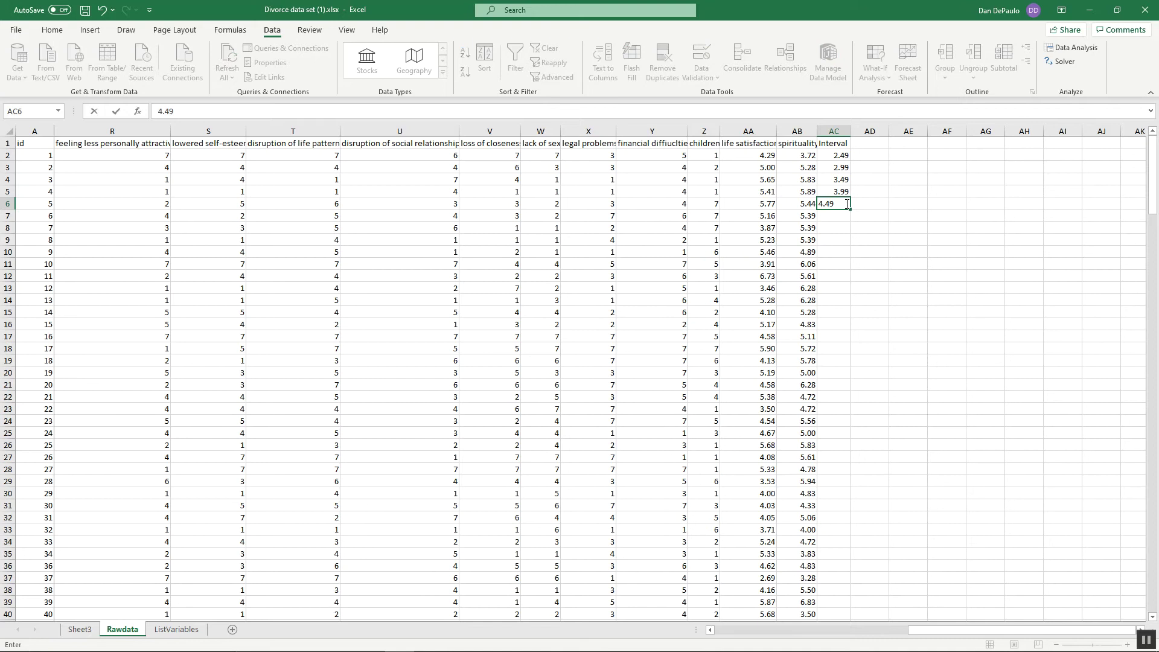
{"action": "key", "text": "Return"}
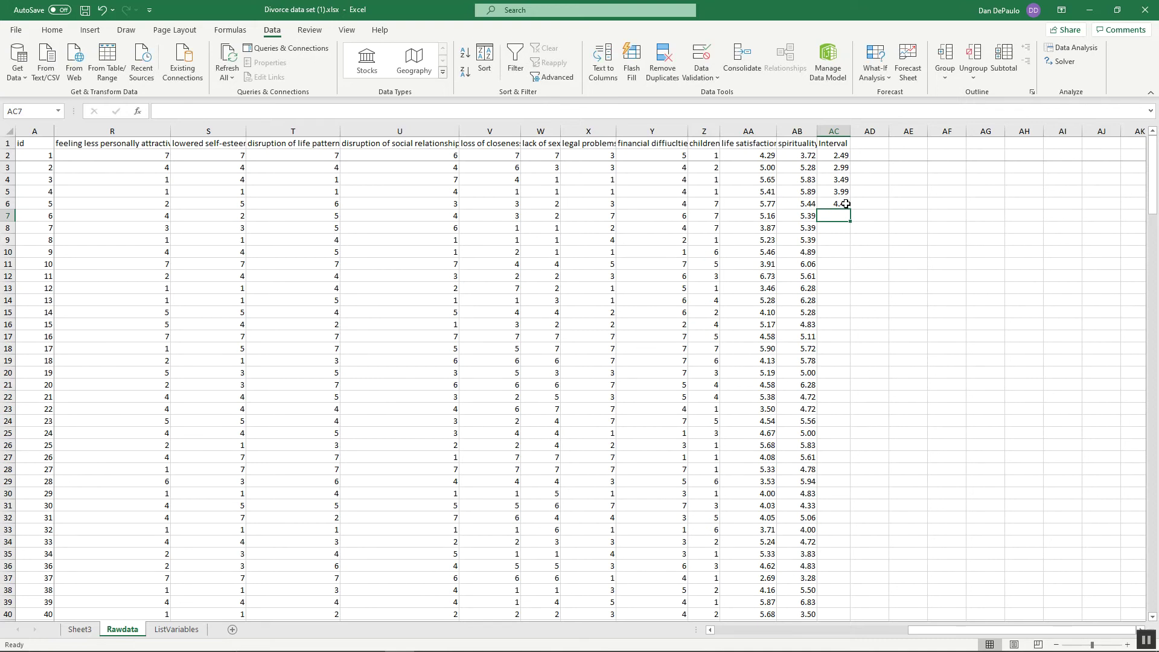
{"action": "type", "text": "4.99"}
{"action": "key", "text": "Return"}
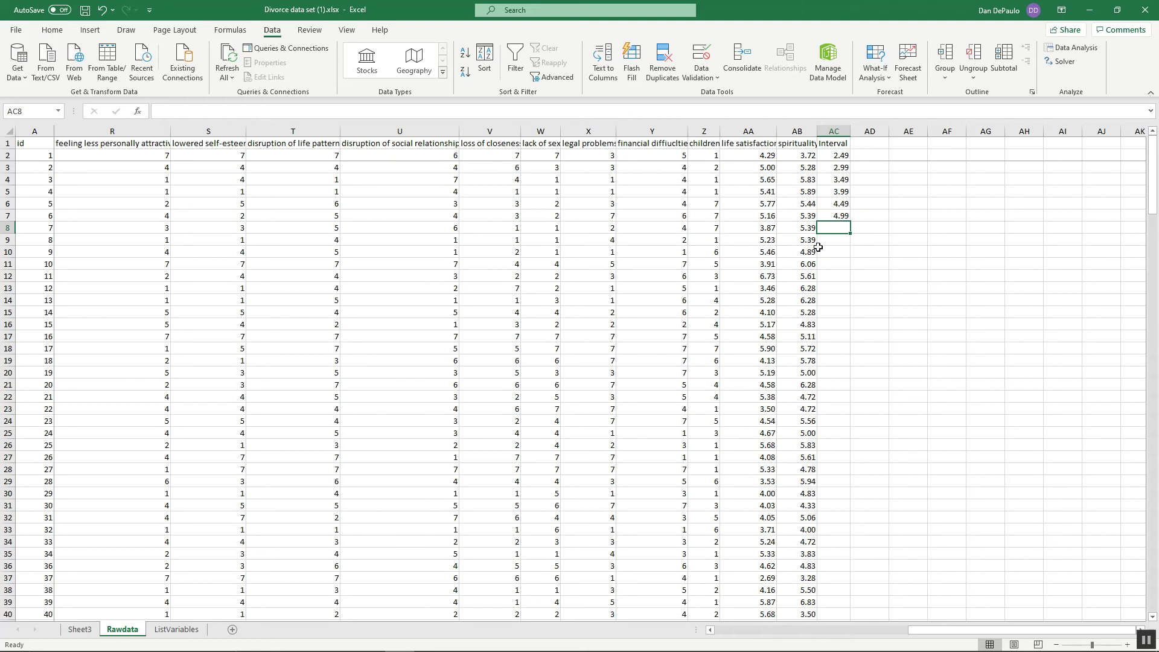
{"action": "type", "text": "5.49"}
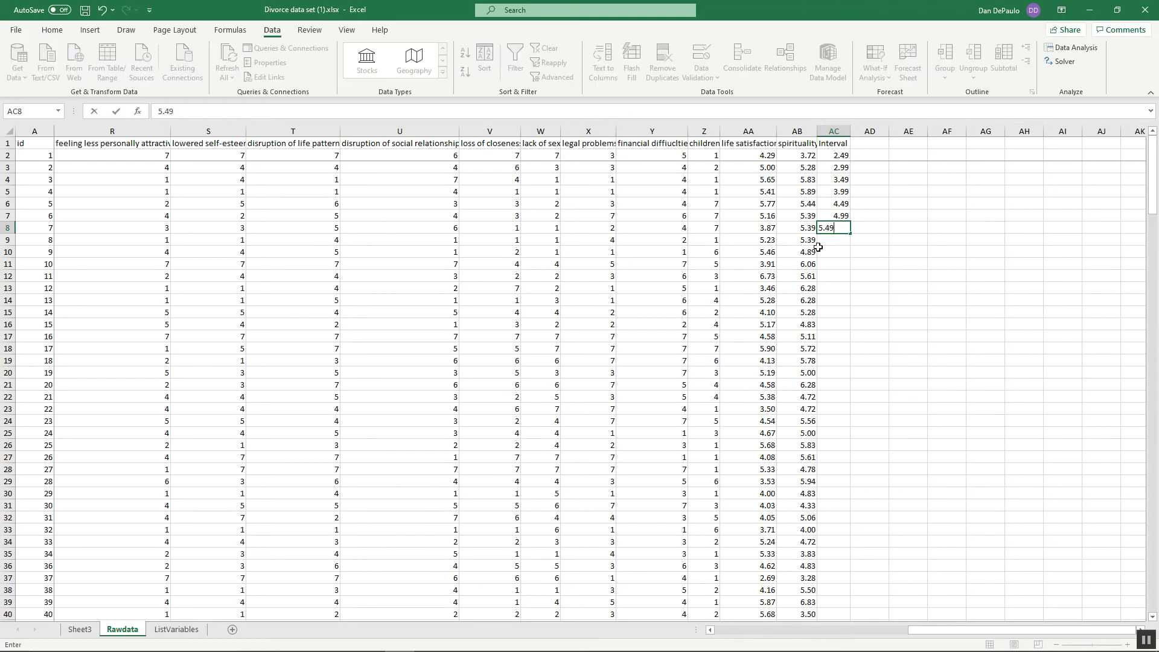
{"action": "key", "text": "Return"}
{"action": "type", "text": "5.99"}
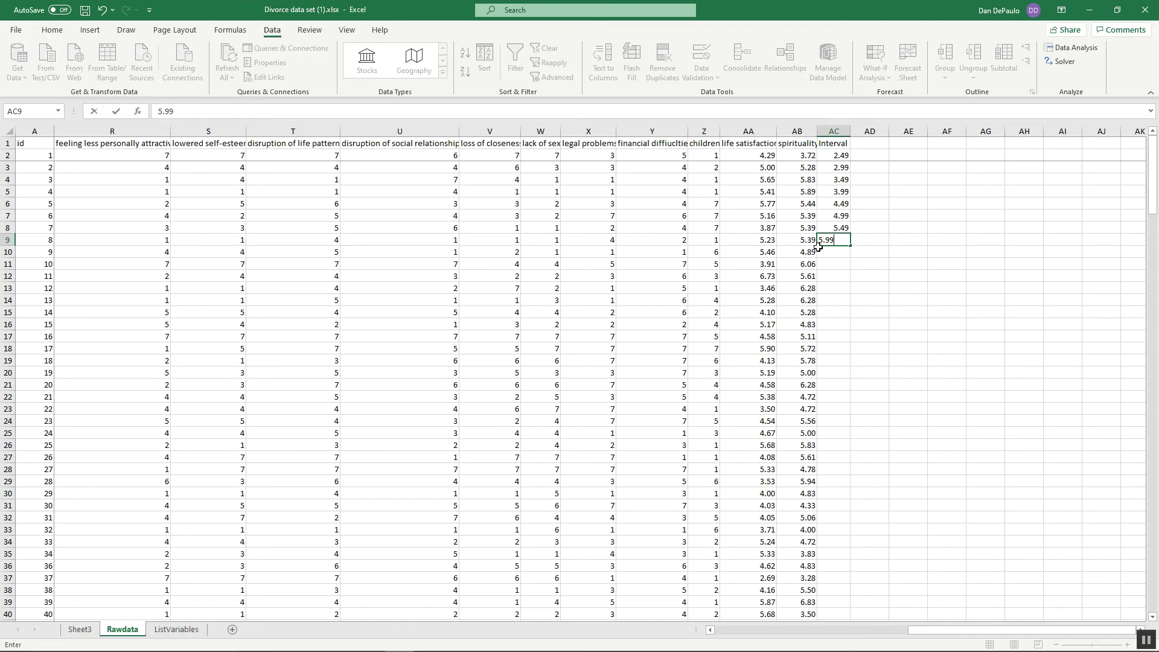
{"action": "key", "text": "Return"}
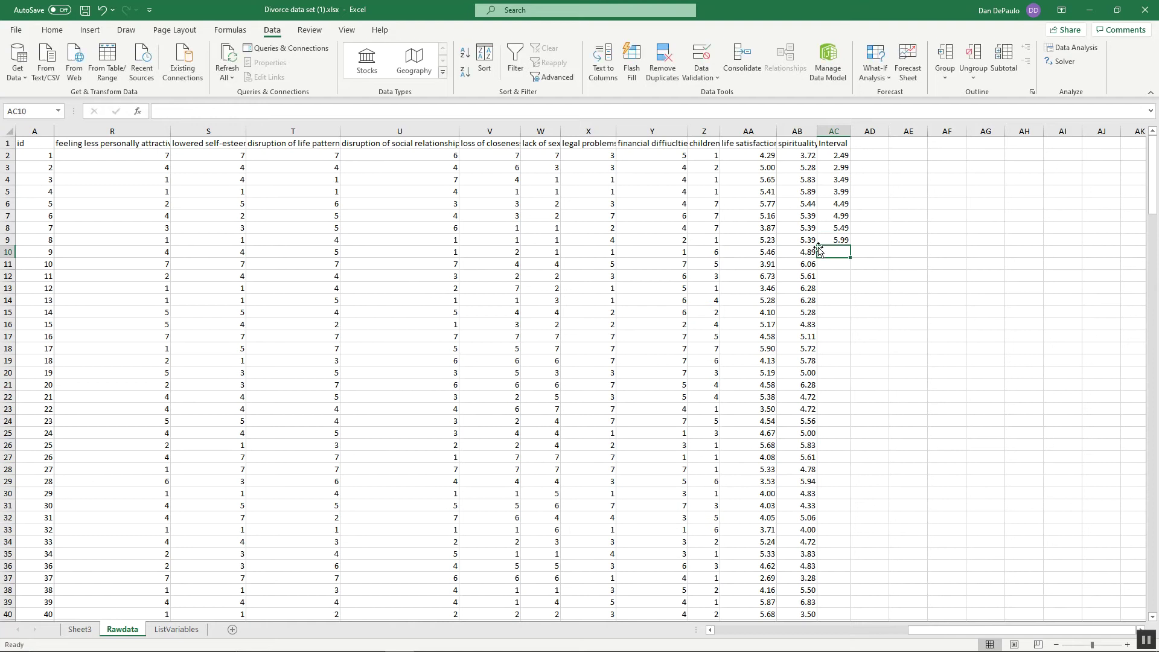
Recheck the statistics in the Lab 1 Word document, return to Excel and enter 6.49 and 6.99 in cells AC10 and AC11
{"action": "mouse_move", "coordinate": [579, 645]}
{"action": "left_click", "coordinate": [487, 640]}
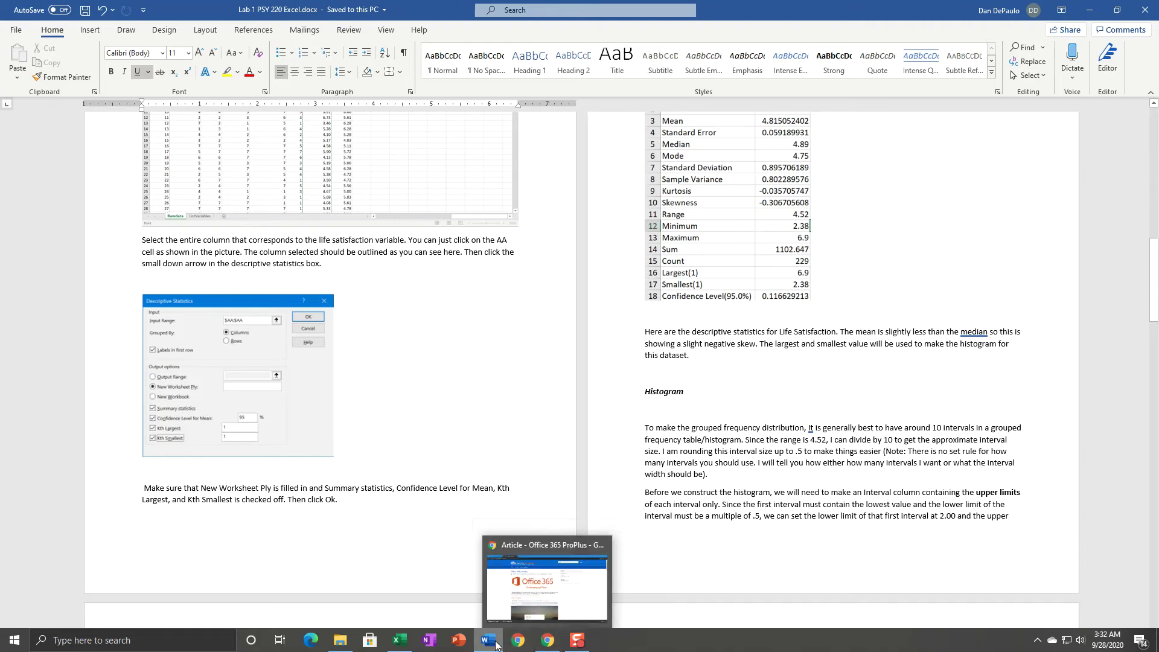
{"action": "left_click", "coordinate": [390, 644]}
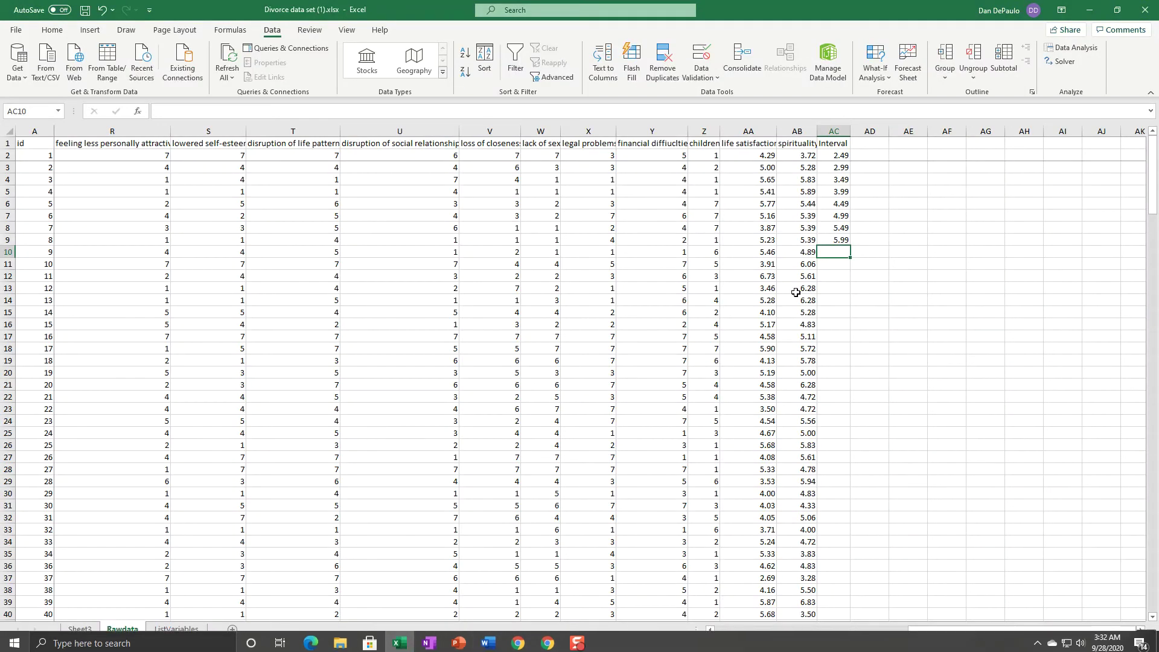
{"action": "double_click", "coordinate": [834, 254]}
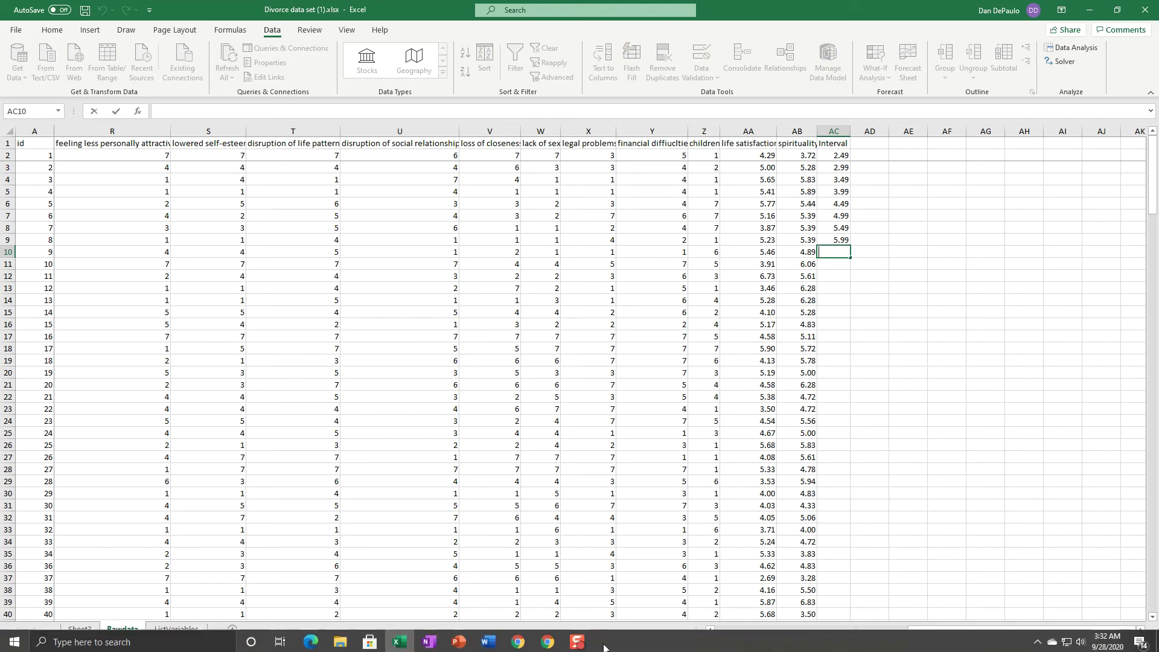
{"action": "left_click", "coordinate": [499, 641]}
{"action": "scroll", "coordinate": [718, 524], "scroll_direction": "up", "scroll_amount": 2}
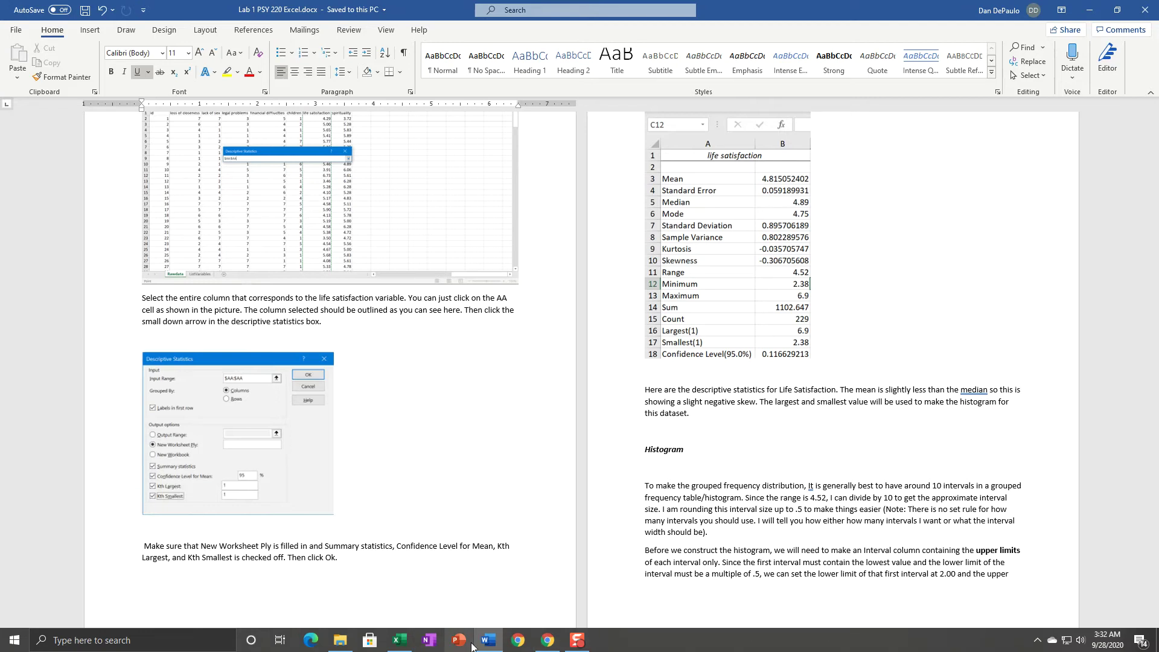
{"action": "left_click", "coordinate": [399, 640]}
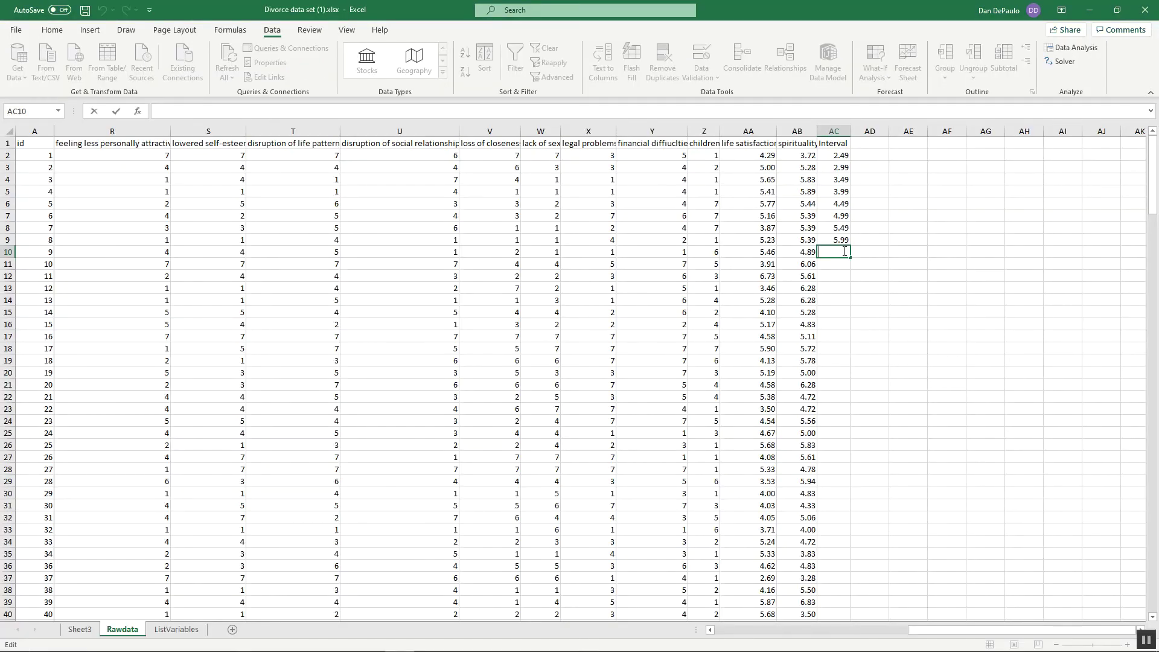
{"action": "type", "text": "6.49"}
{"action": "key", "text": "Return"}
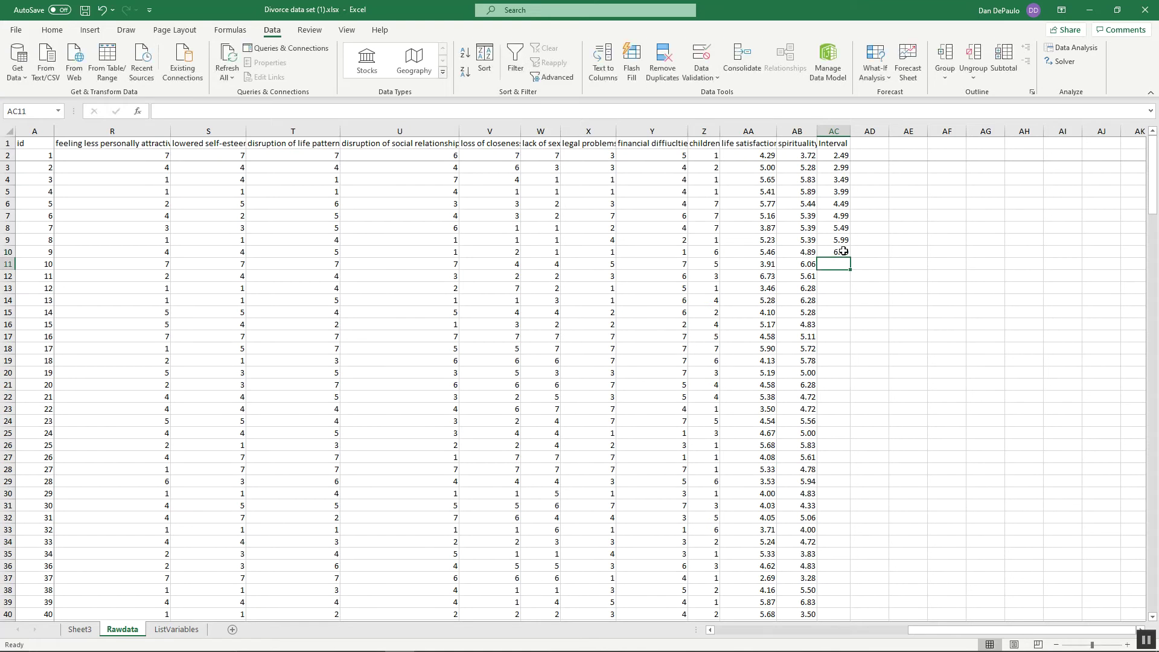
{"action": "type", "text": "6.99"}
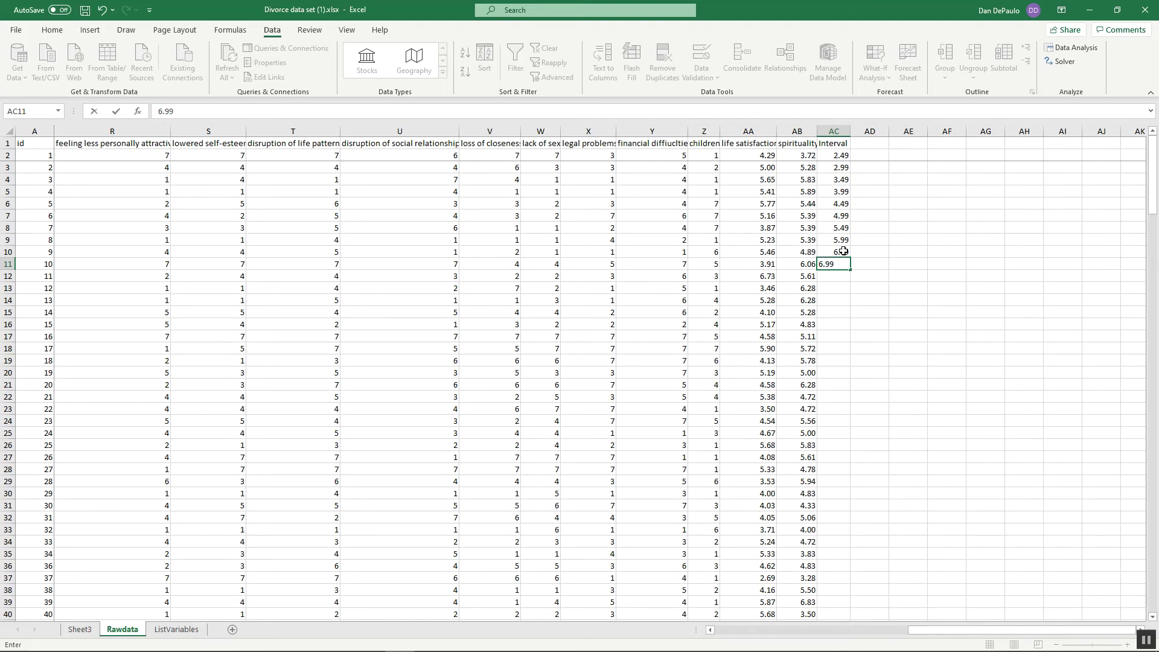
{"action": "key", "text": "Return"}
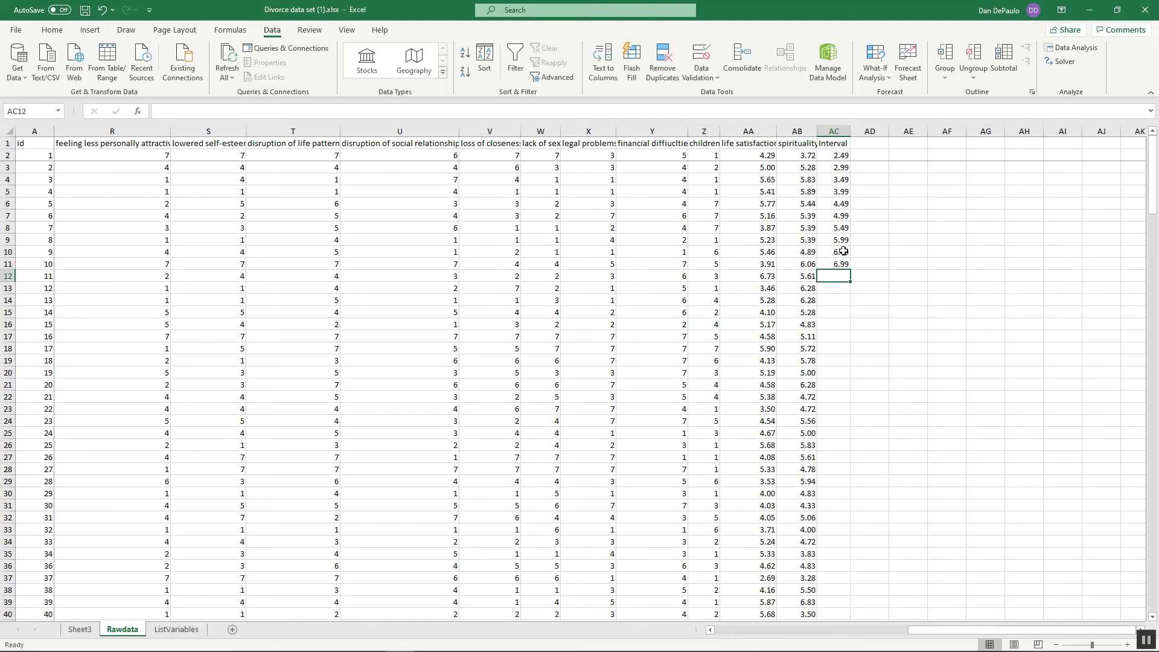
Review the example Interval column and histogram instructions in the Lab 1 Word document, and return to the Rawdata sheet in Excel
{"action": "left_click", "coordinate": [844, 263]}
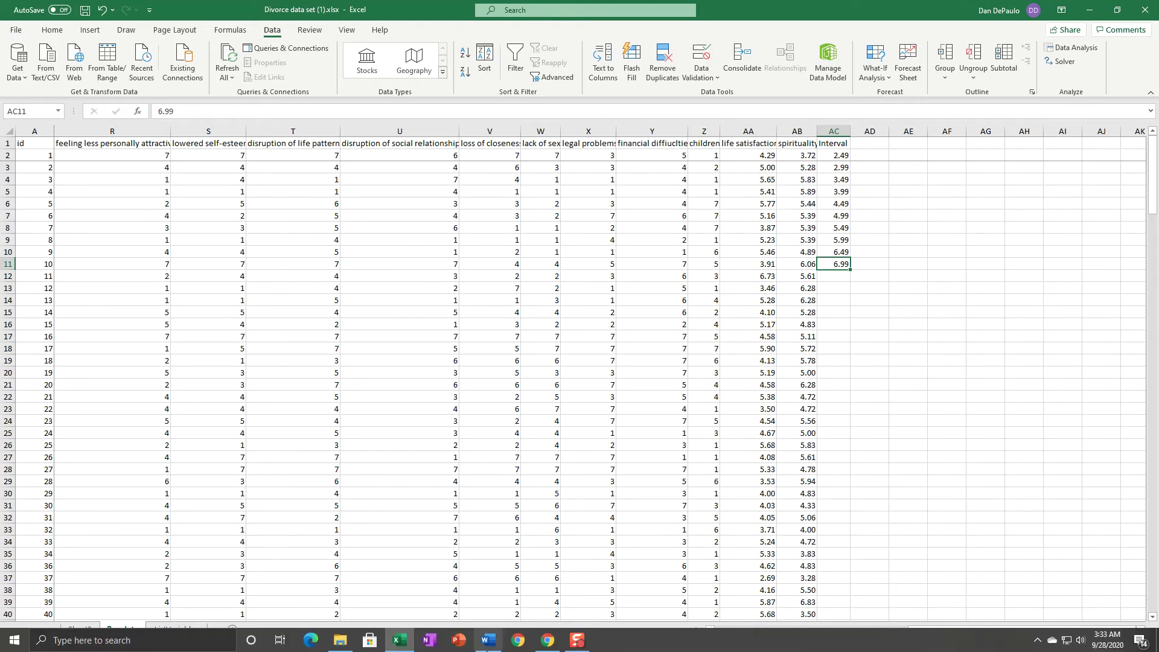
{"action": "left_click", "coordinate": [489, 640]}
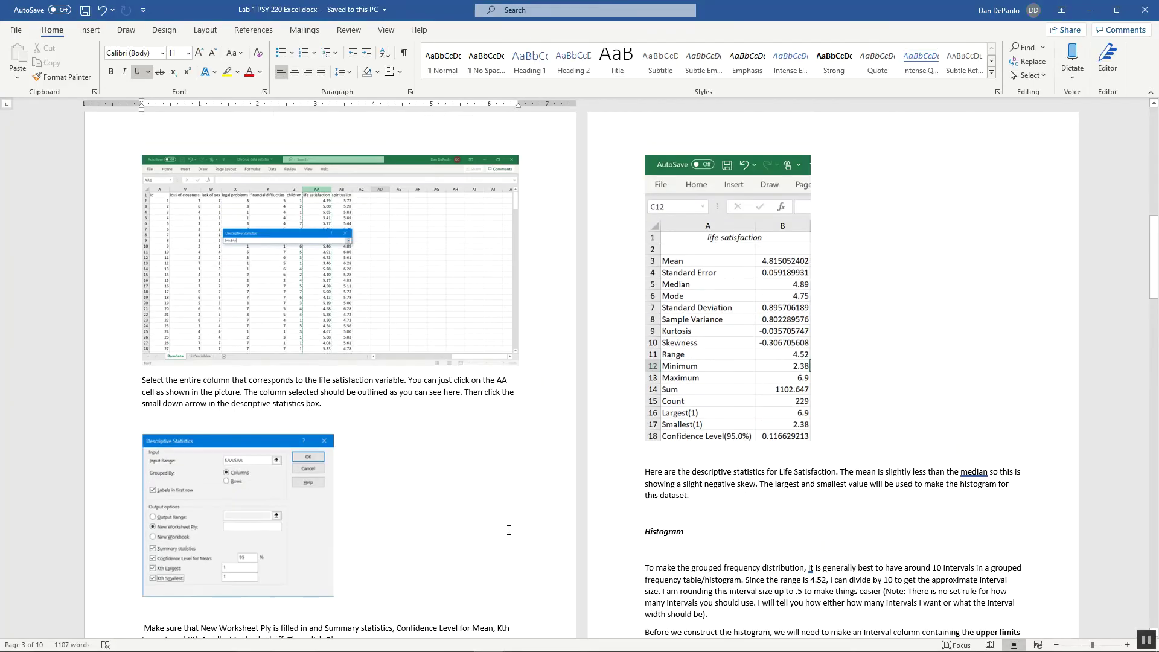
{"action": "scroll", "coordinate": [506, 521], "scroll_direction": "down", "scroll_amount": 8}
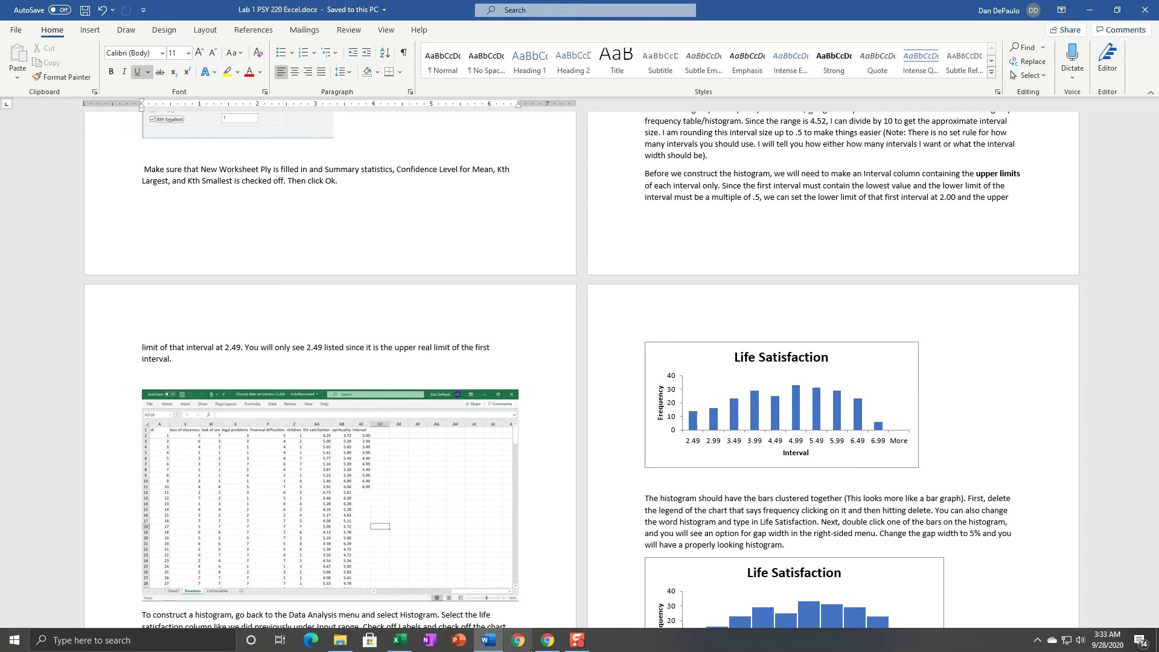
{"action": "left_click", "coordinate": [399, 640]}
{"action": "left_click", "coordinate": [844, 312]}
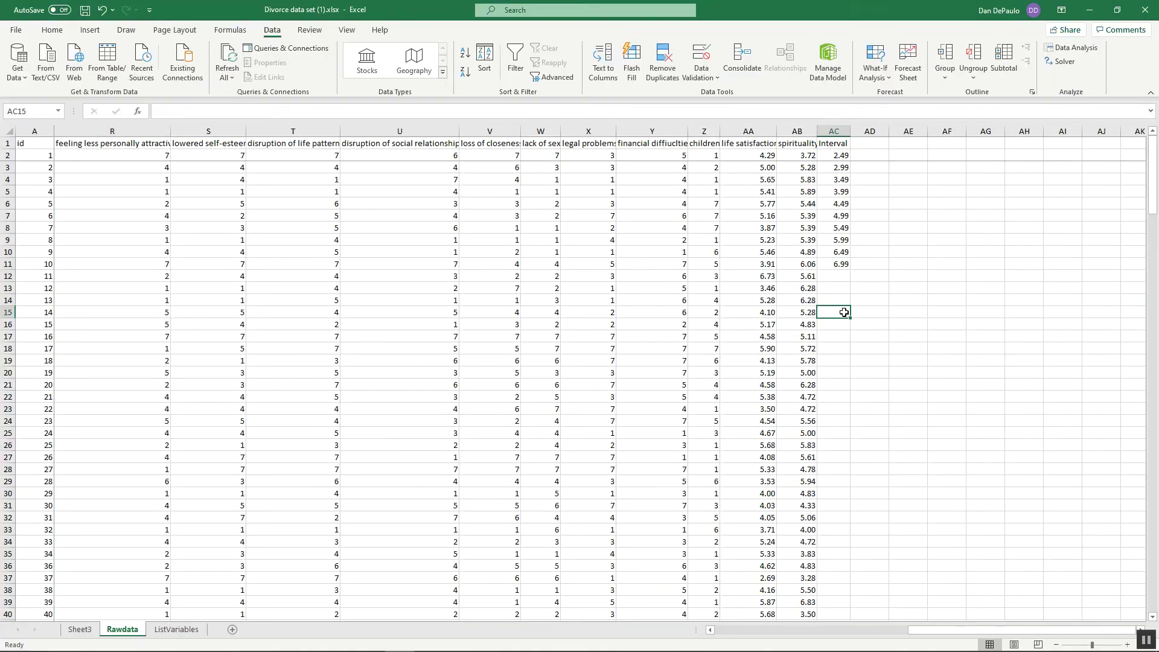
{"action": "left_click", "coordinate": [843, 129]}
{"action": "left_click", "coordinate": [870, 276]}
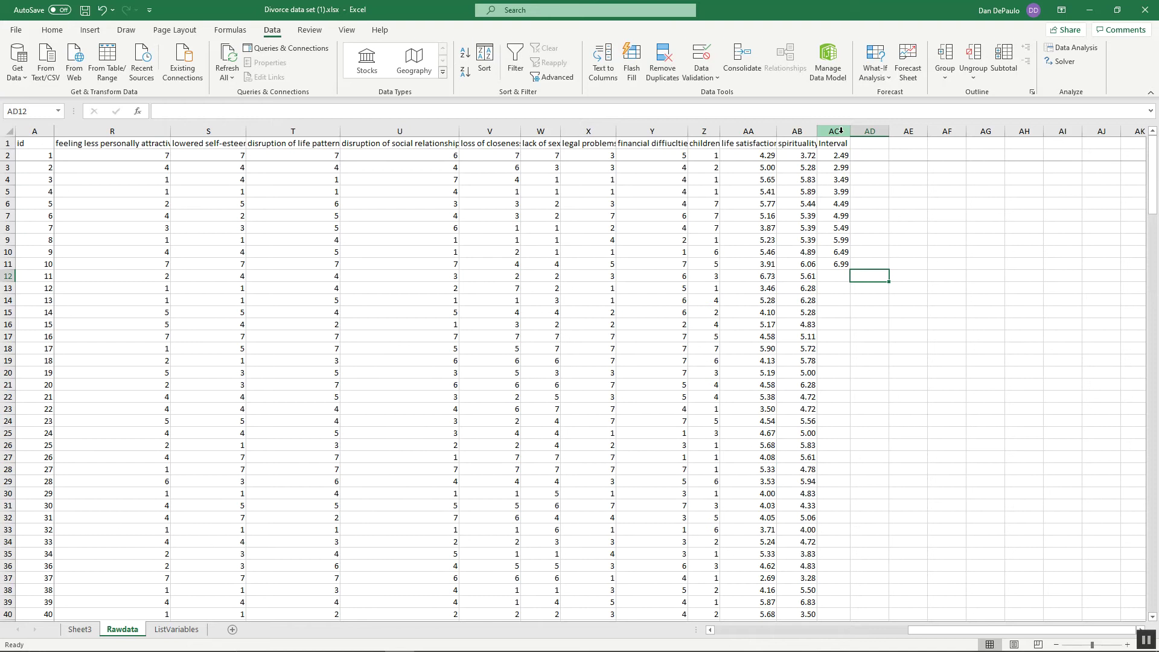
Start the Histogram data analysis tool and set its input range to the whole life satisfaction column, $AA:$AA
{"action": "left_click", "coordinate": [1071, 49]}
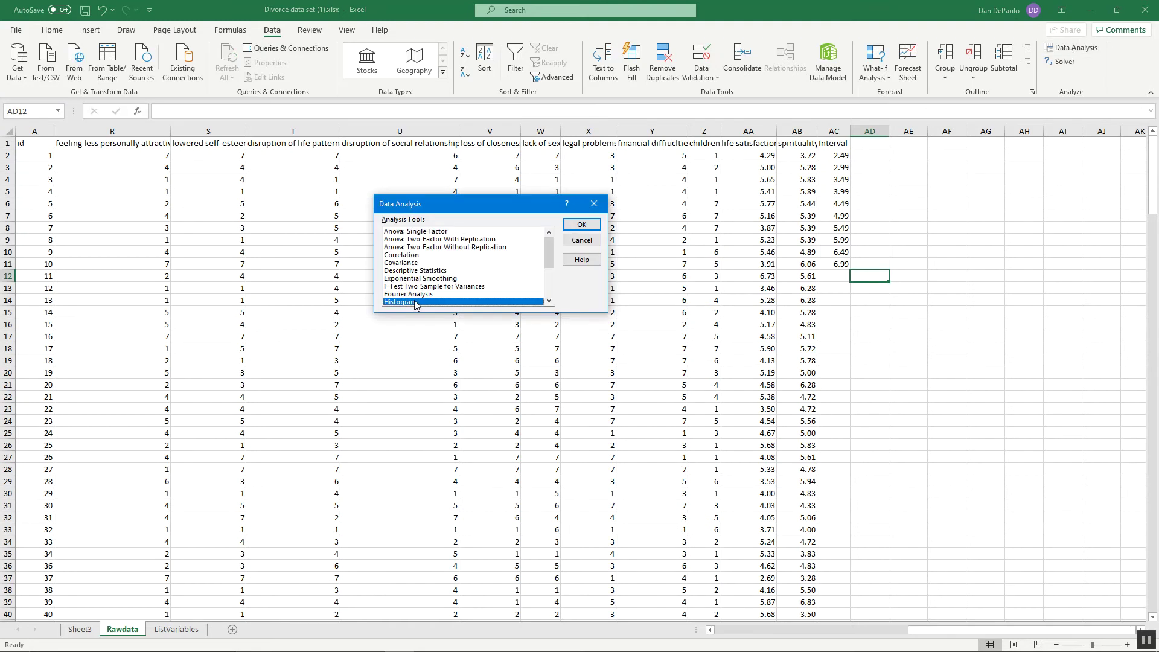
{"action": "left_click", "coordinate": [582, 226]}
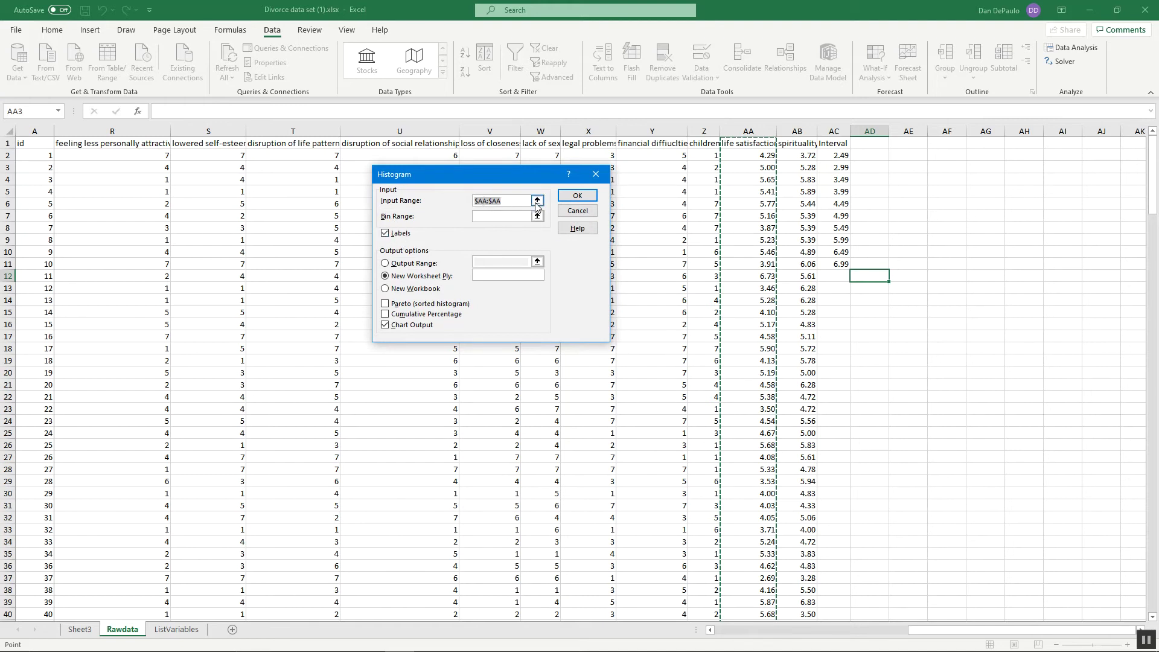
{"action": "left_click", "coordinate": [537, 202]}
{"action": "left_click", "coordinate": [761, 131]}
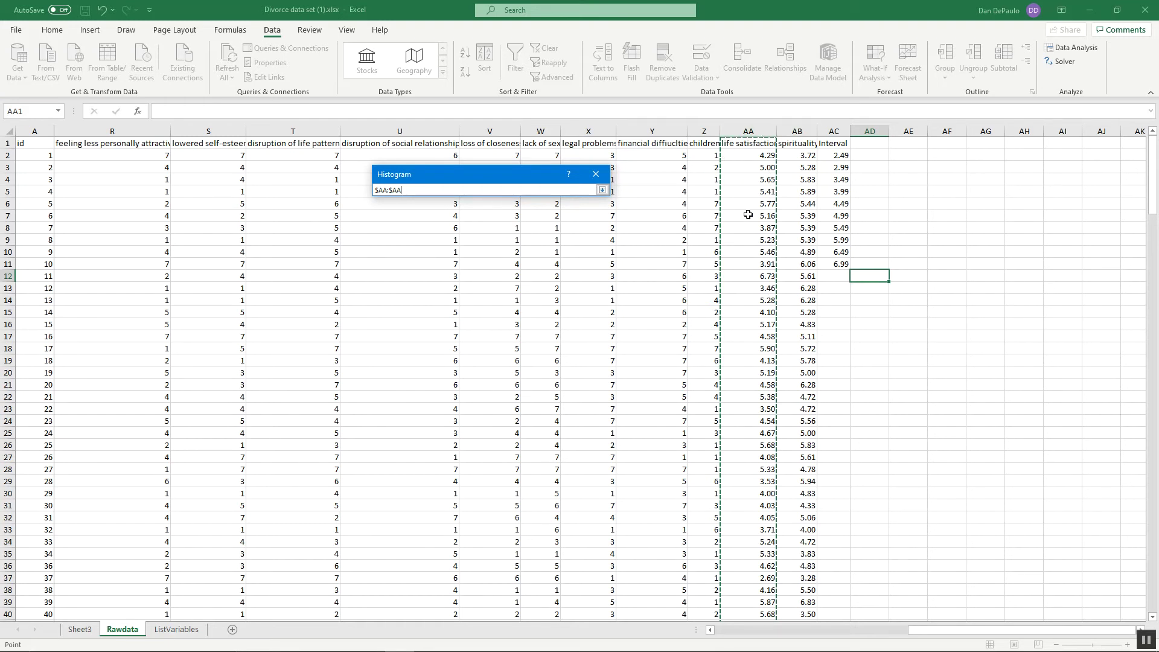
{"action": "left_click", "coordinate": [603, 190]}
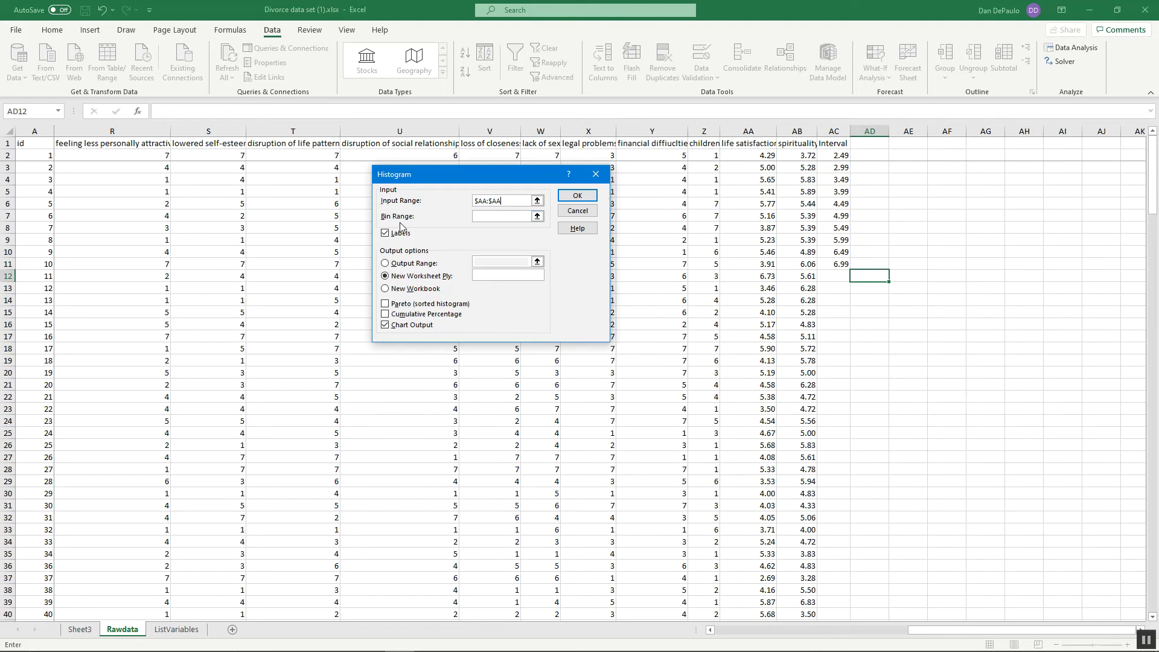
{"action": "left_click", "coordinate": [538, 216]}
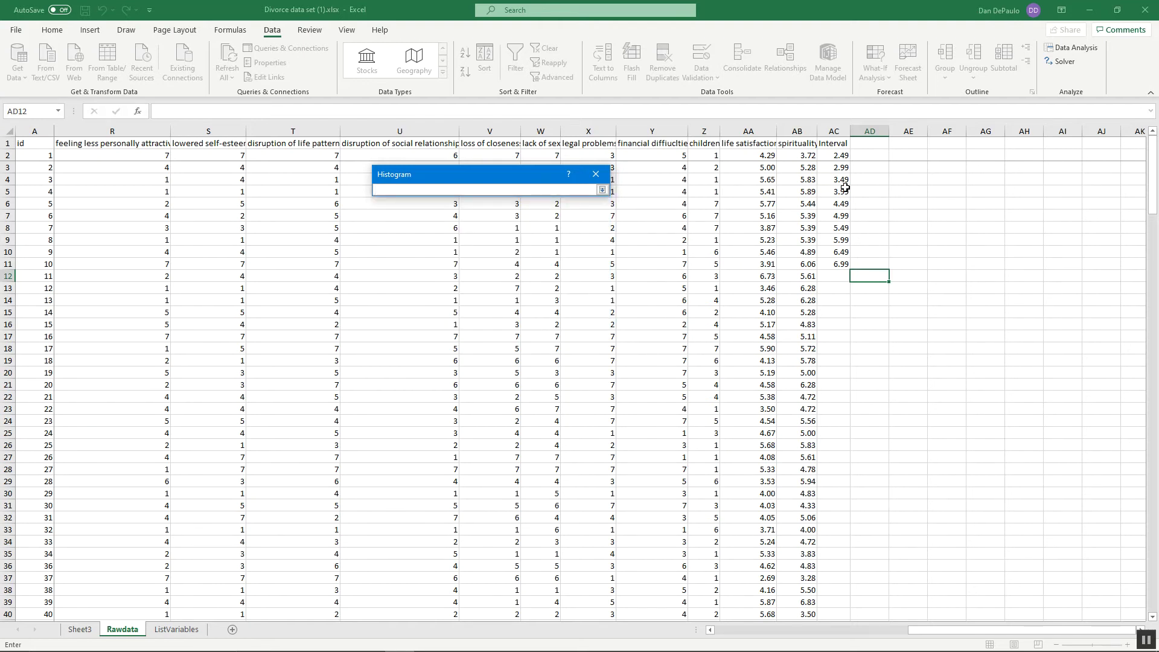
{"action": "left_click_drag", "start_coordinate": [837, 154], "coordinate": [841, 216]}
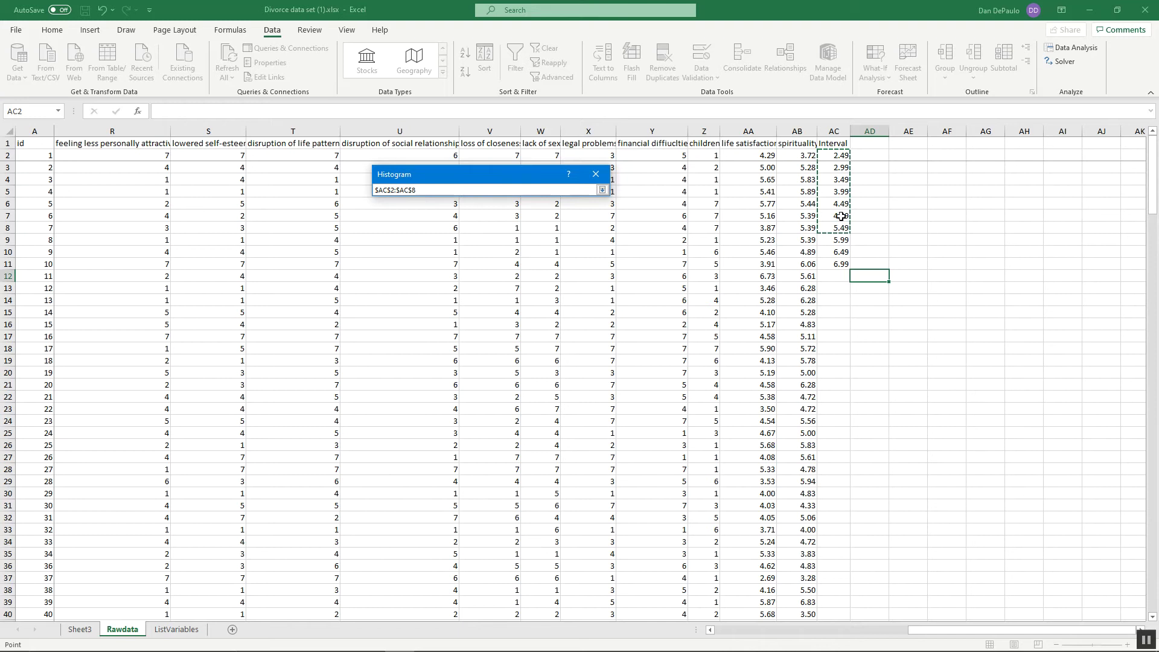
{"action": "left_click", "coordinate": [596, 181]}
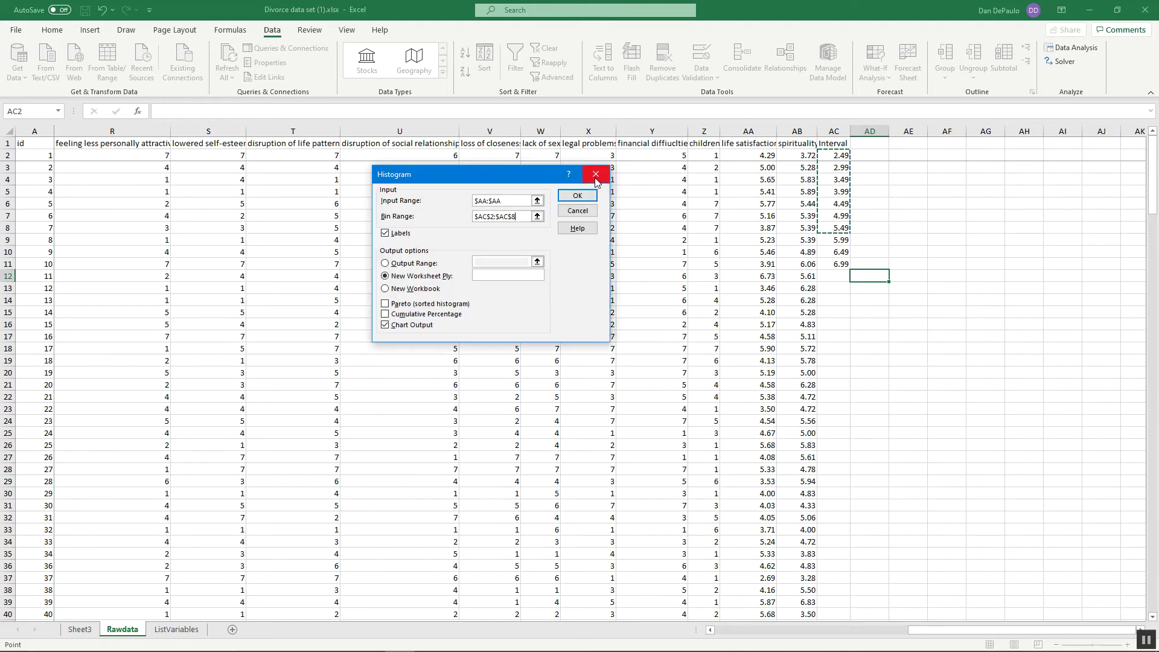
Set the bin range to $AC$1:$AC$11 and generate the histogram on a new worksheet with Labels and Chart Output enabled
{"action": "left_click", "coordinate": [539, 216]}
{"action": "left_click_drag", "start_coordinate": [839, 144], "coordinate": [840, 264]}
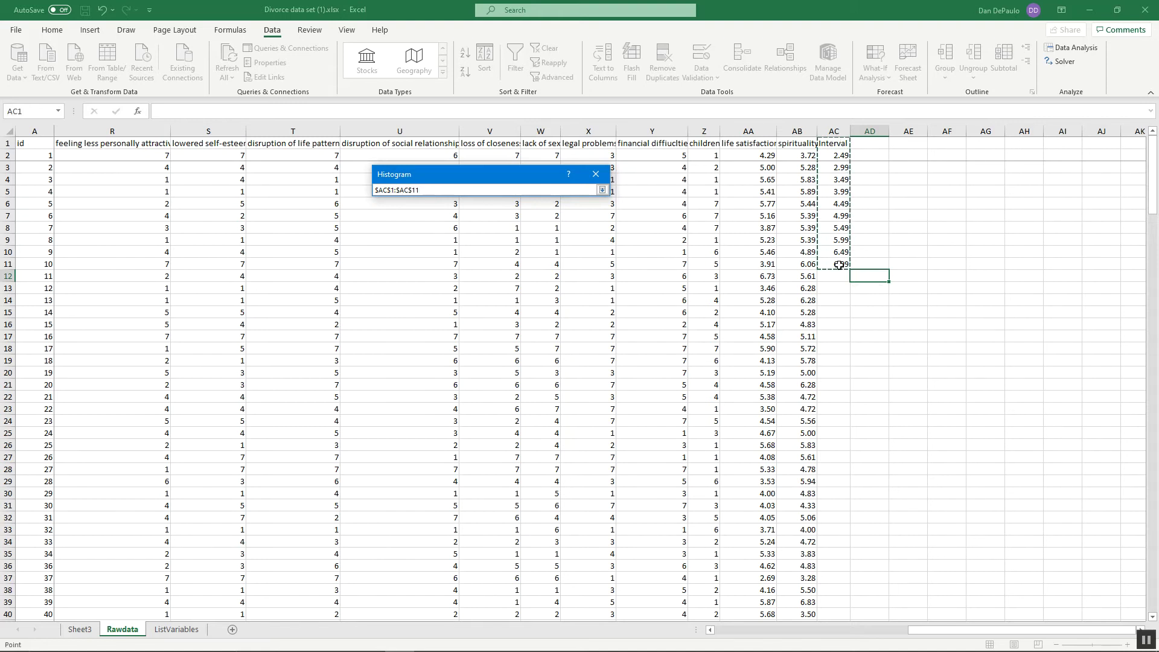
{"action": "left_click", "coordinate": [602, 190]}
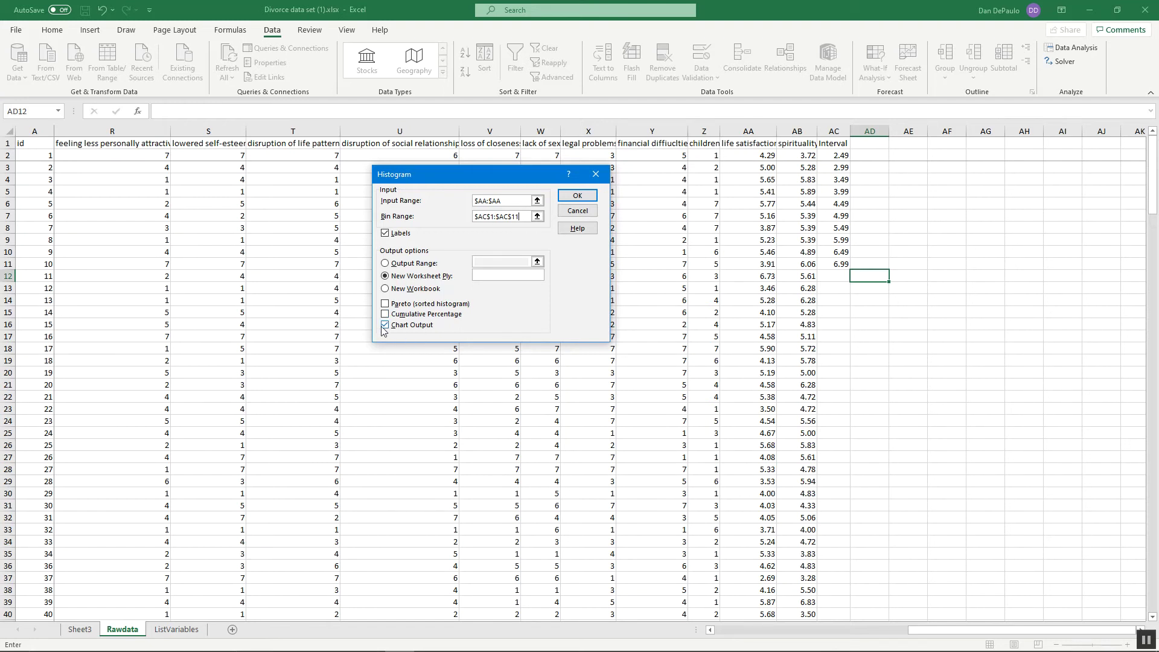
{"action": "left_click", "coordinate": [587, 198]}
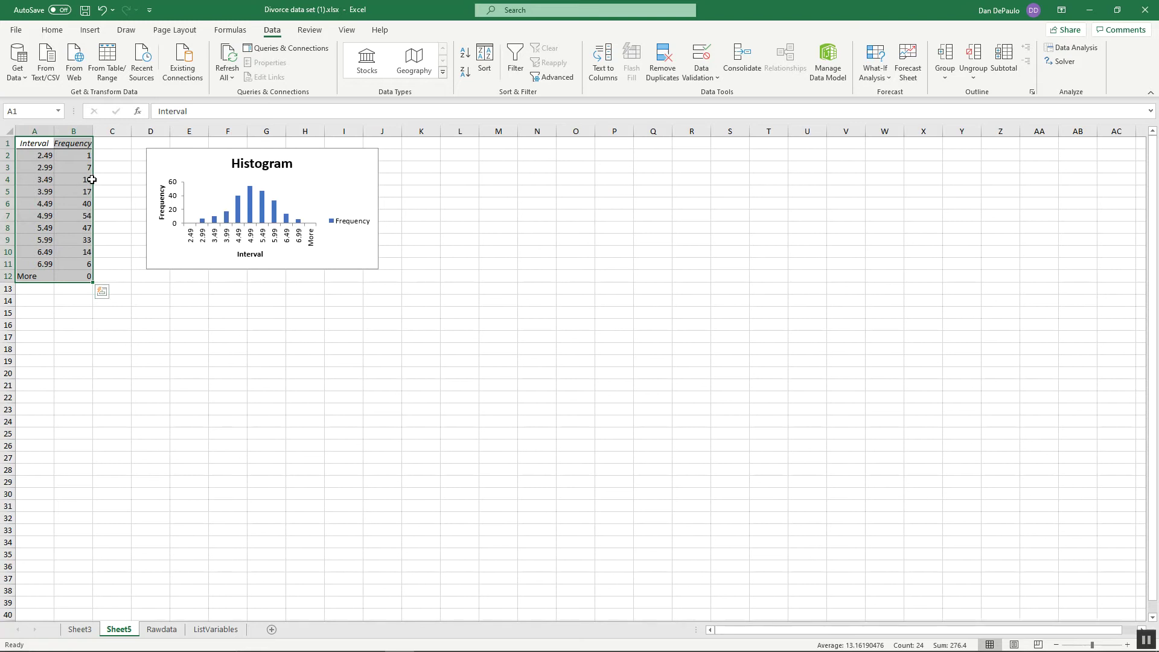
Enlarge the histogram chart to reach about column M and row 21, and delete its Frequency legend
{"action": "left_click", "coordinate": [164, 326]}
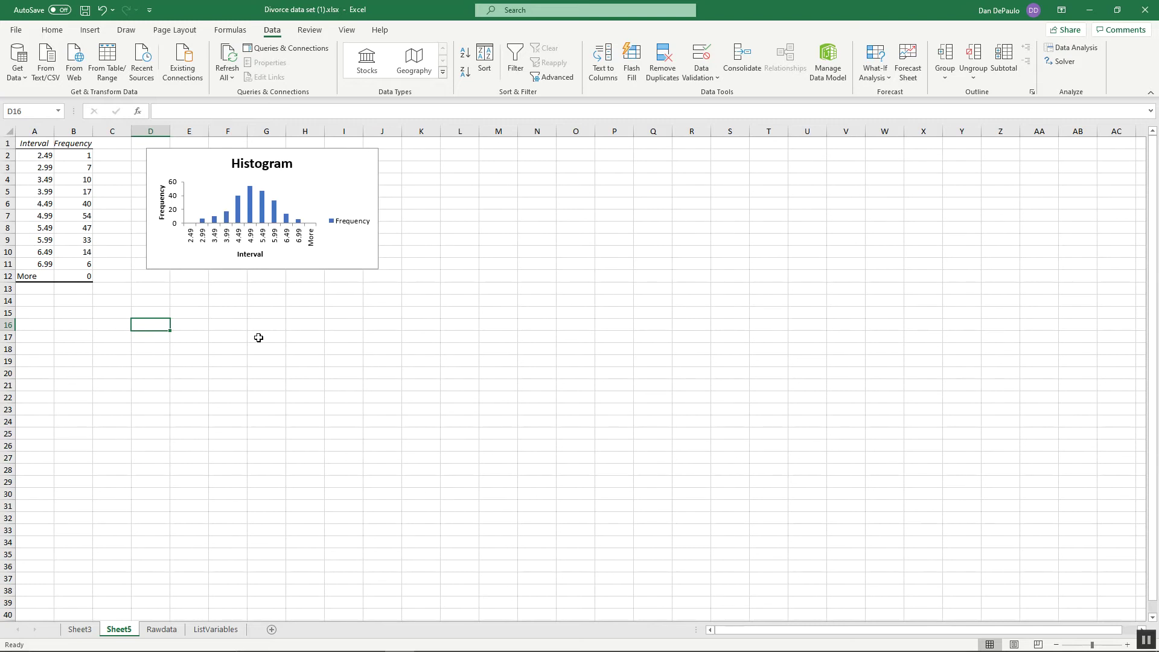
{"action": "left_click", "coordinate": [336, 204]}
{"action": "left_click_drag", "start_coordinate": [378, 269], "coordinate": [523, 394]}
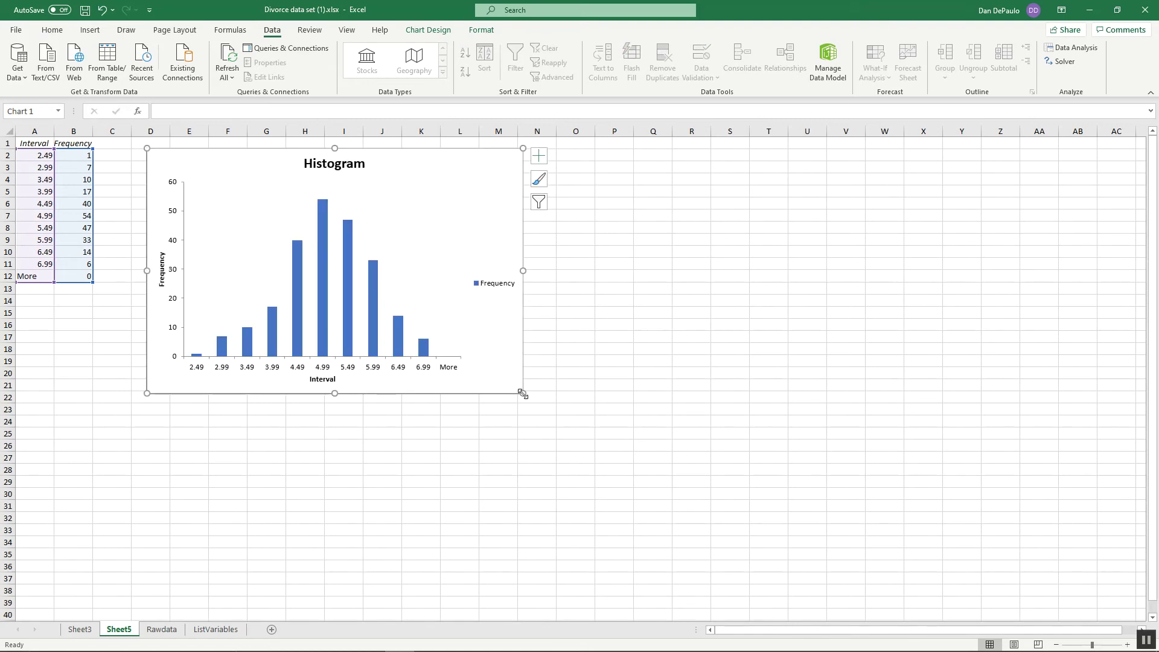
{"action": "left_click", "coordinate": [493, 288]}
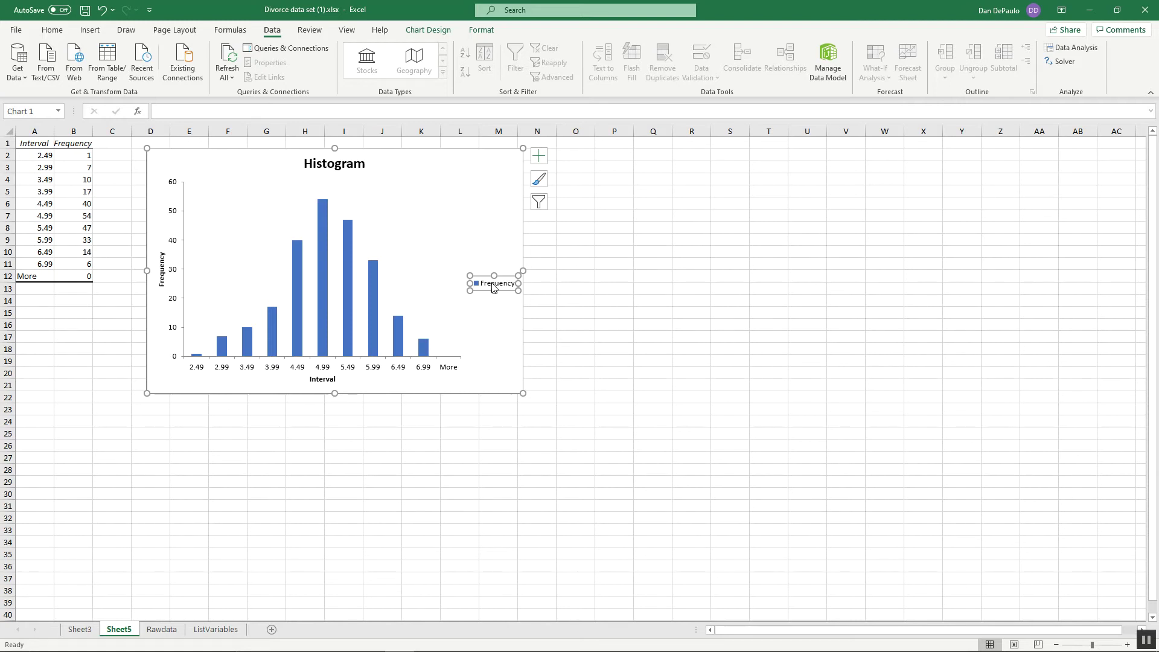
{"action": "key", "text": "Delete"}
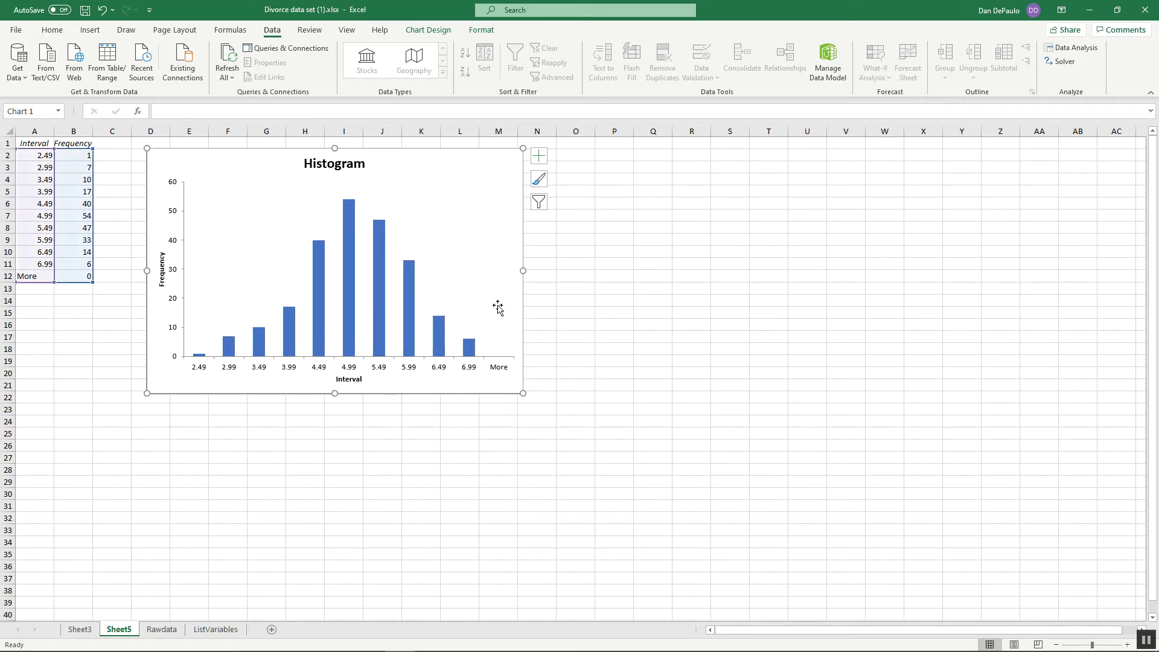
Replace the histogram's chart title with "Life Satisfaction"
{"action": "left_click", "coordinate": [355, 163]}
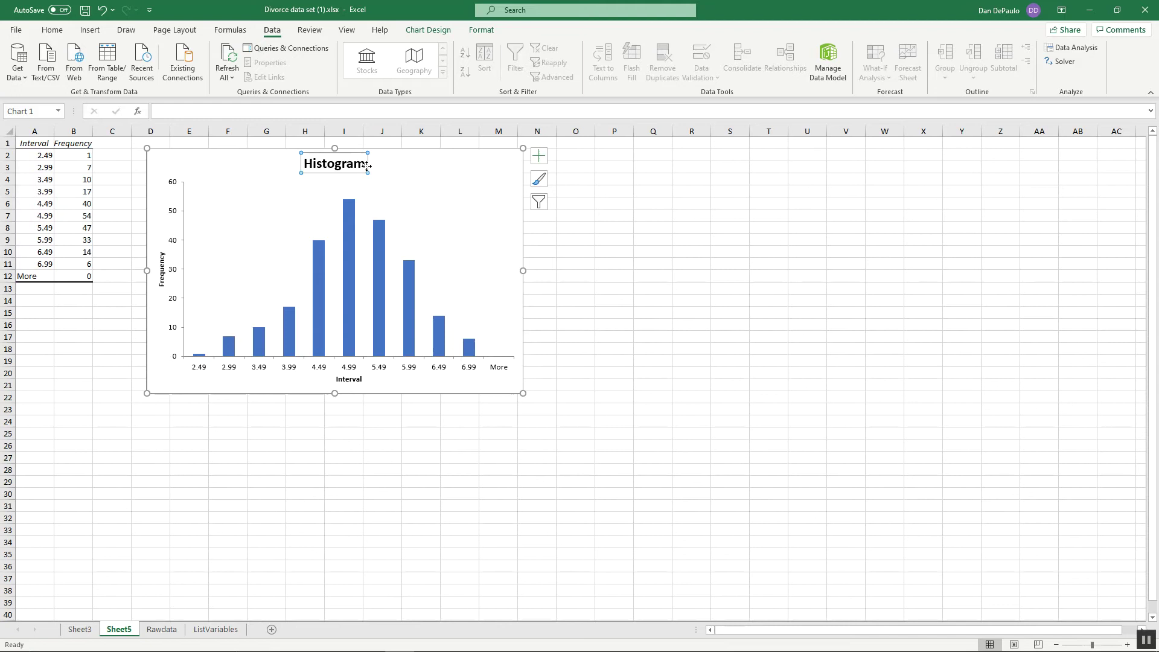
{"action": "key", "text": "BackSpace"}
{"action": "key", "text": "BackSpace"}
{"action": "key", "text": "BackSpace"}
{"action": "key", "text": "BackSpace"}
{"action": "key", "text": "BackSpace"}
{"action": "key", "text": "BackSpace"}
{"action": "key", "text": "BackSpace"}
{"action": "key", "text": "BackSpace"}
{"action": "key", "text": "BackSpace"}
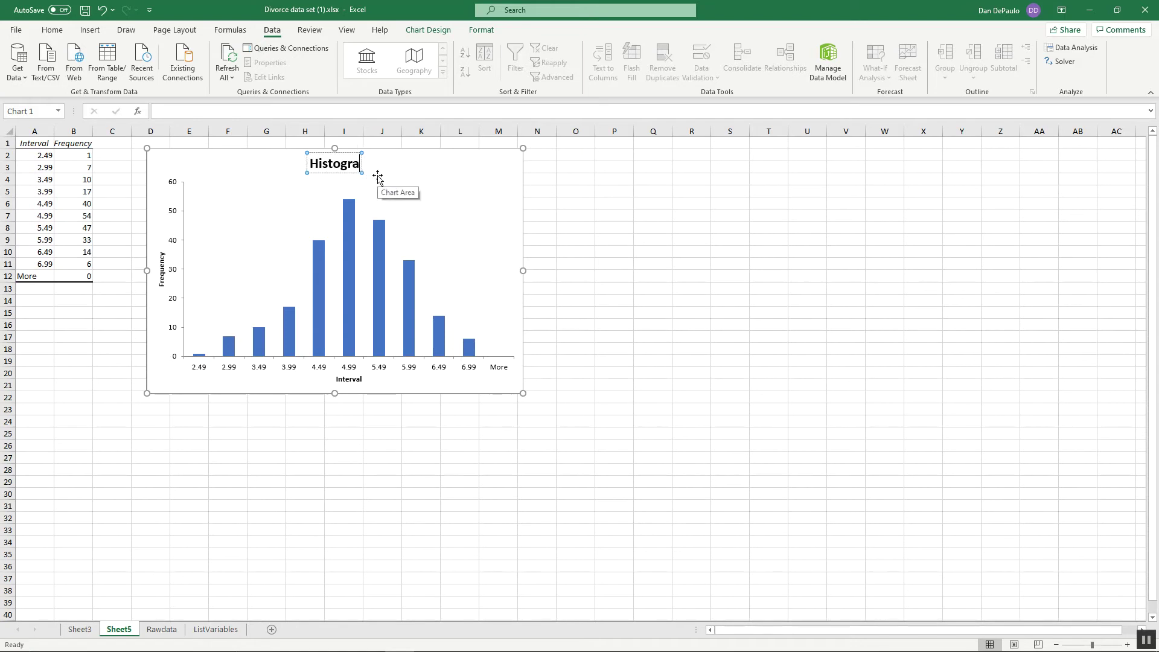
{"action": "type", "text": "Life"}
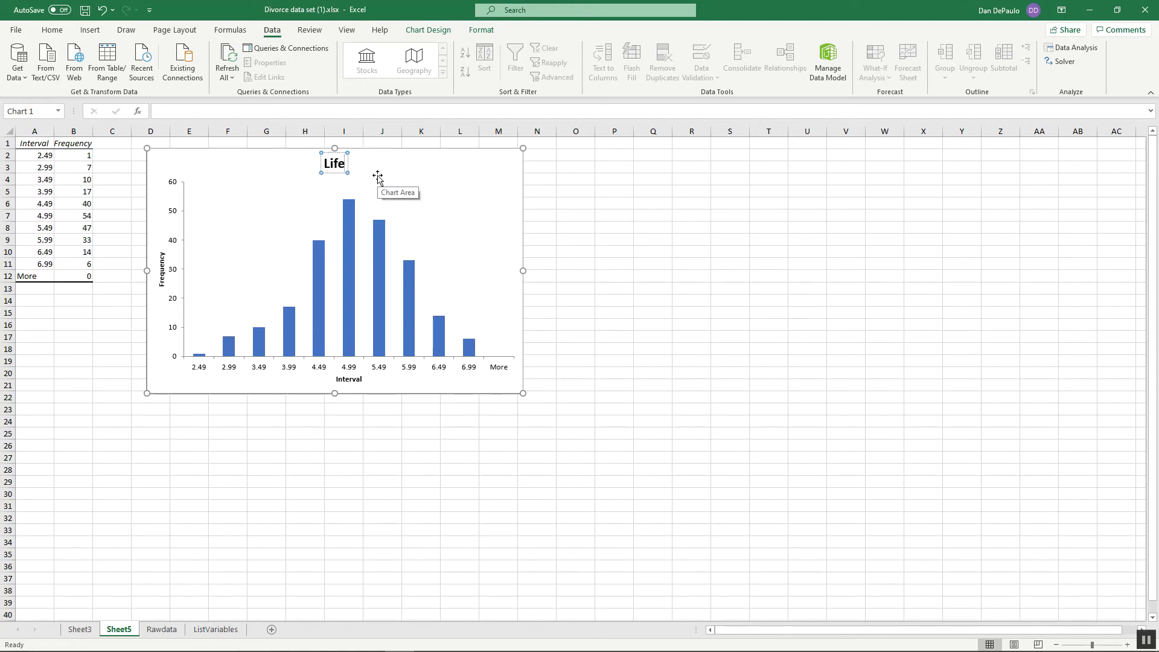
{"action": "type", "text": " Satisfaction"}
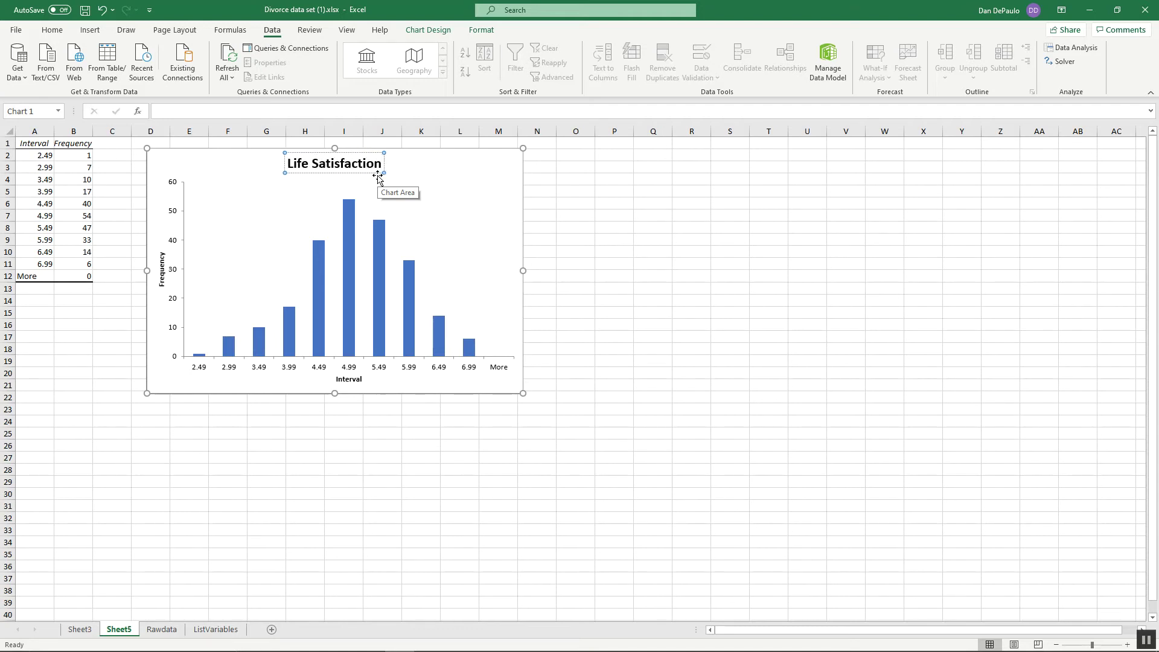
{"action": "left_click", "coordinate": [541, 297]}
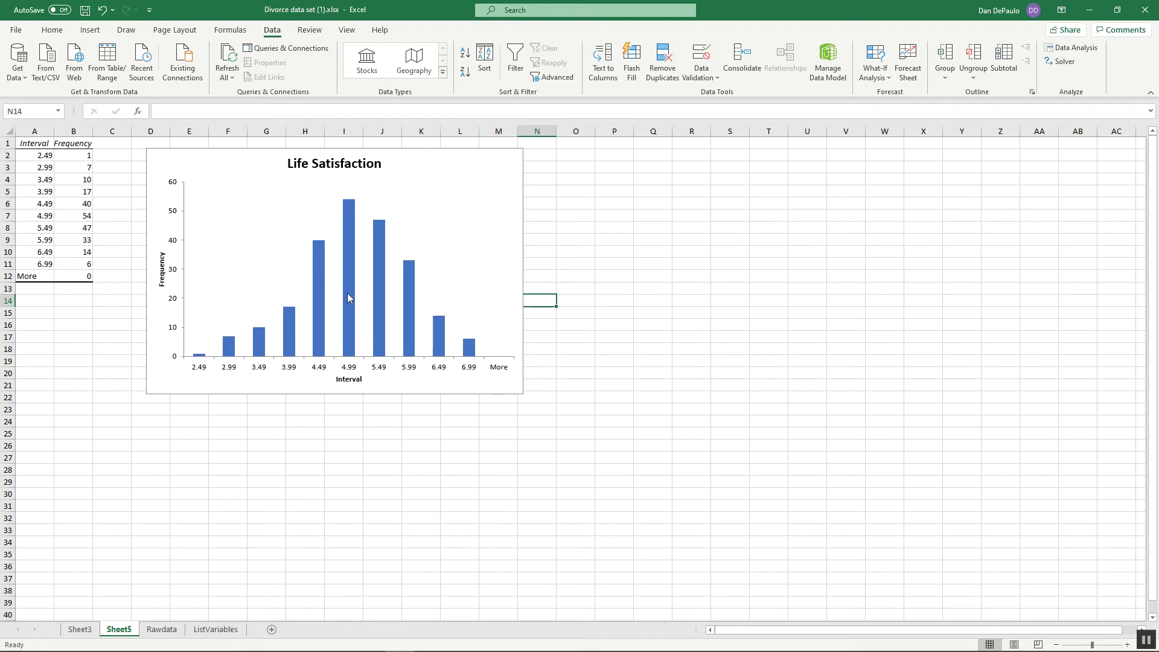
Set the gap width of the histogram's Frequency bars to 0%
{"action": "mouse_move", "coordinate": [348, 295]}
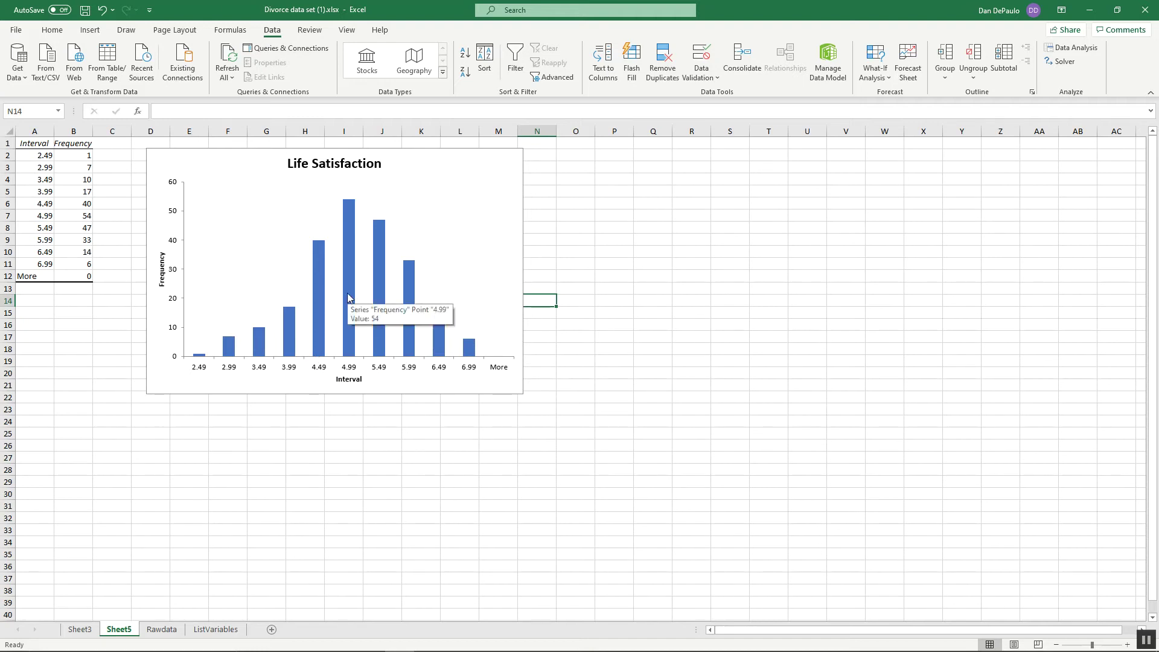
{"action": "double_click", "coordinate": [348, 292]}
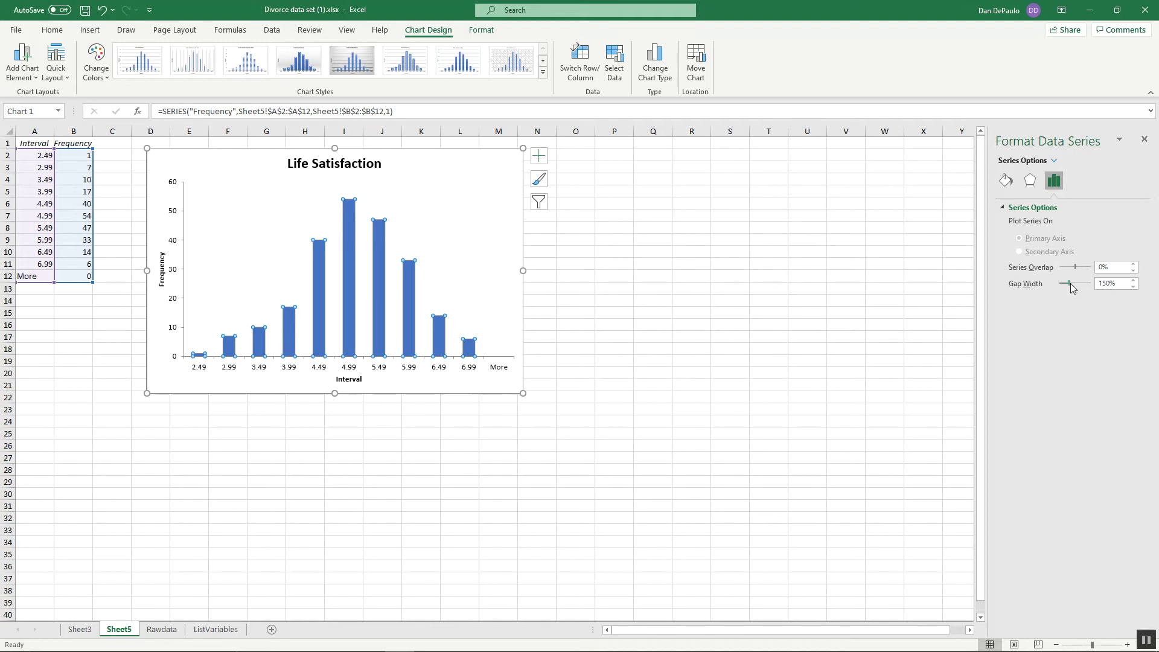
{"action": "left_click_drag", "start_coordinate": [1071, 289], "coordinate": [1060, 288]}
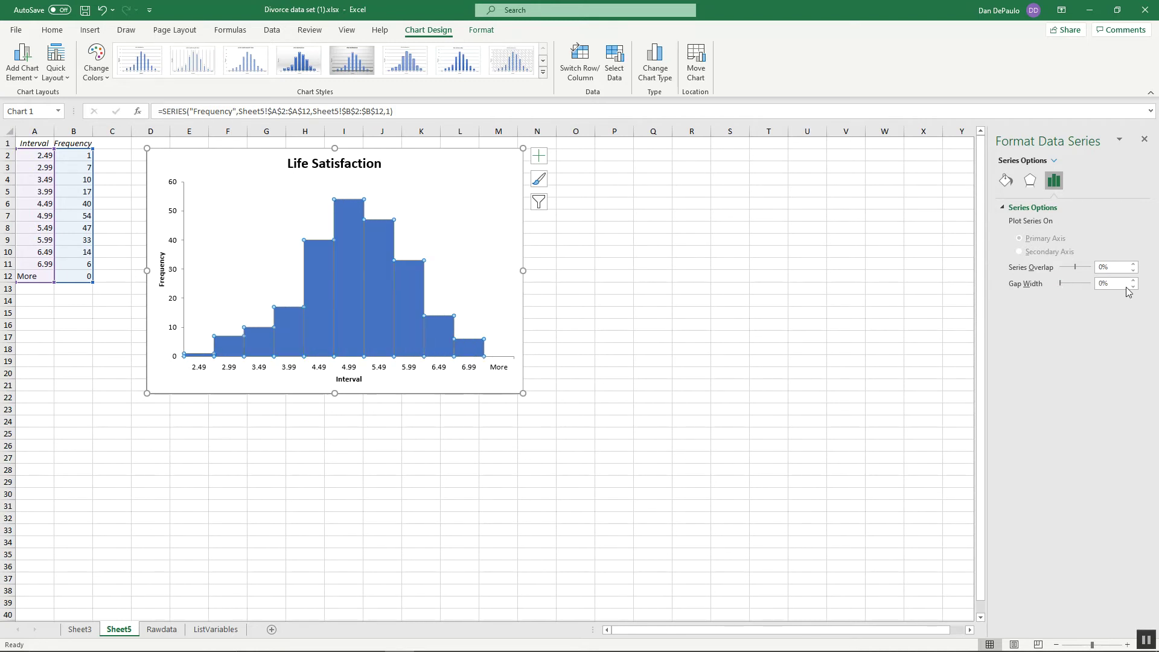
Set the gap width of the histogram's Frequency bars to 5% and deselect the chart
{"action": "left_click", "coordinate": [1134, 281]}
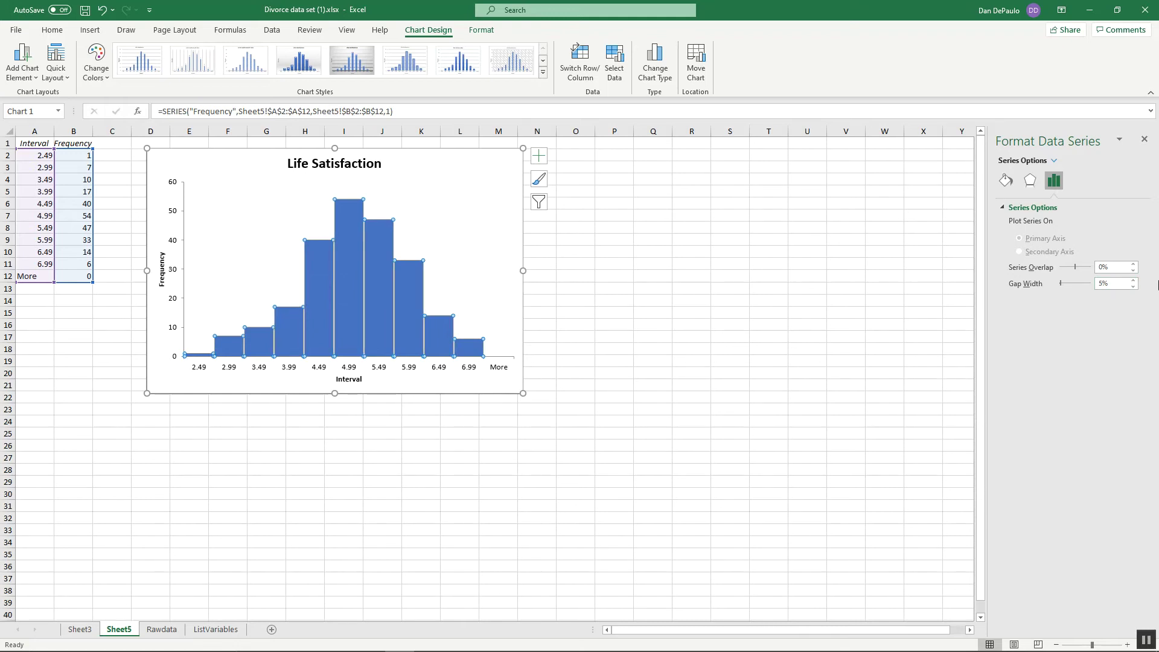
{"action": "left_click", "coordinate": [1134, 287]}
{"action": "left_click", "coordinate": [1134, 286]}
{"action": "left_click", "coordinate": [1135, 287]}
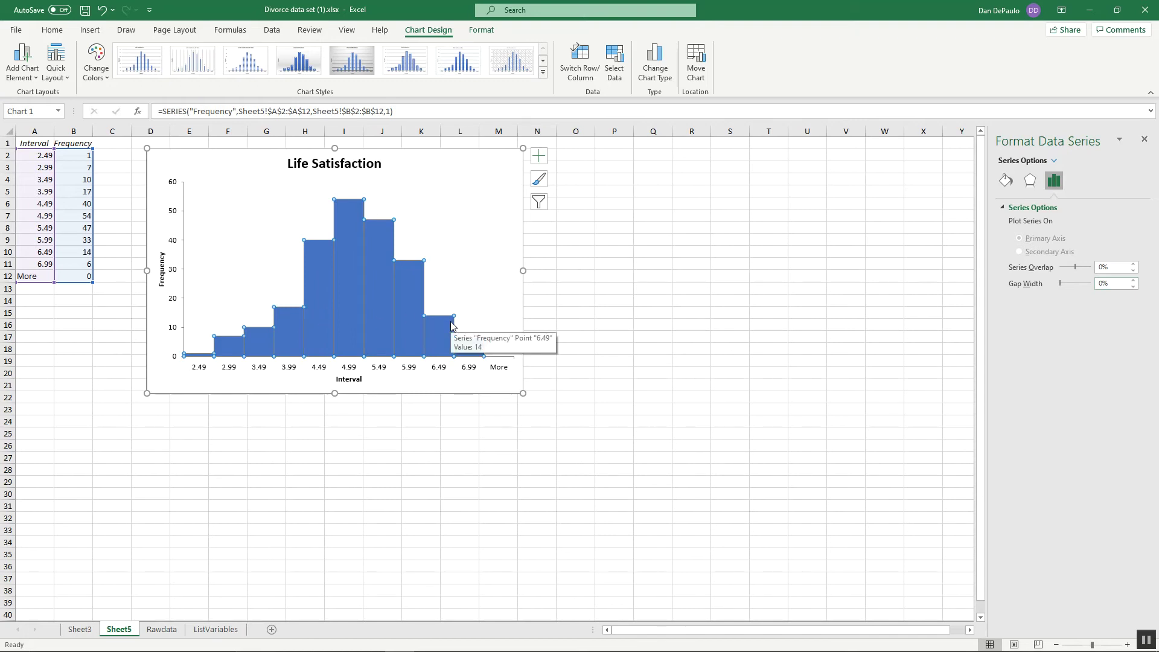
{"action": "left_click", "coordinate": [1134, 280]}
{"action": "left_click", "coordinate": [1134, 281]}
{"action": "left_click", "coordinate": [1134, 281]}
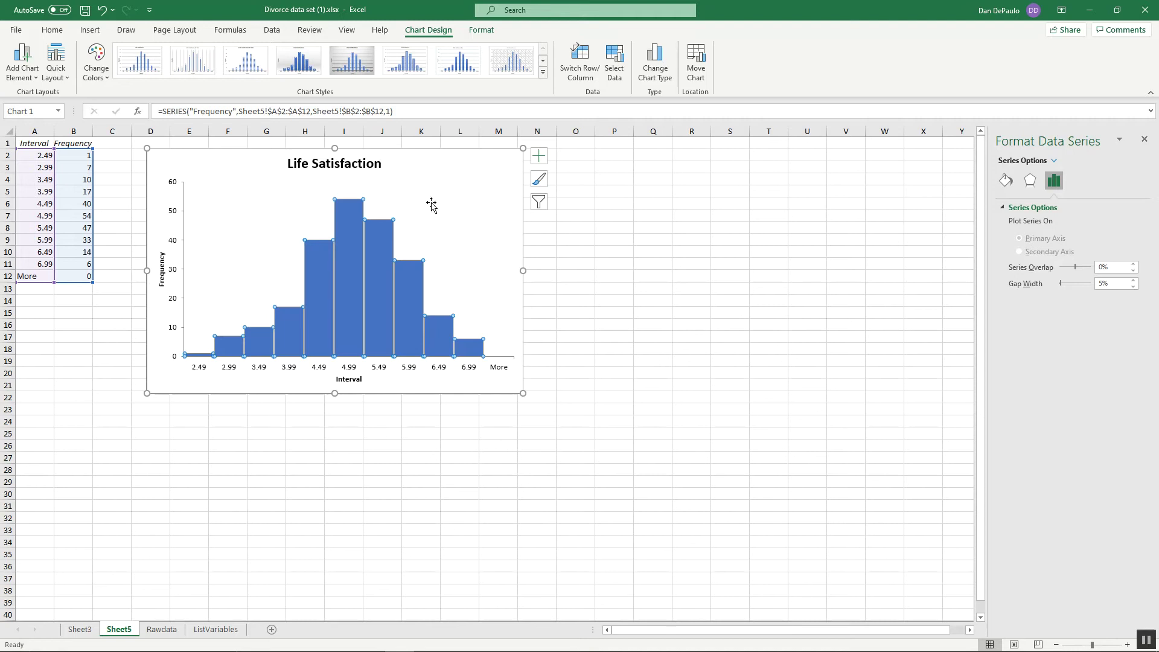
{"action": "left_click", "coordinate": [556, 293]}
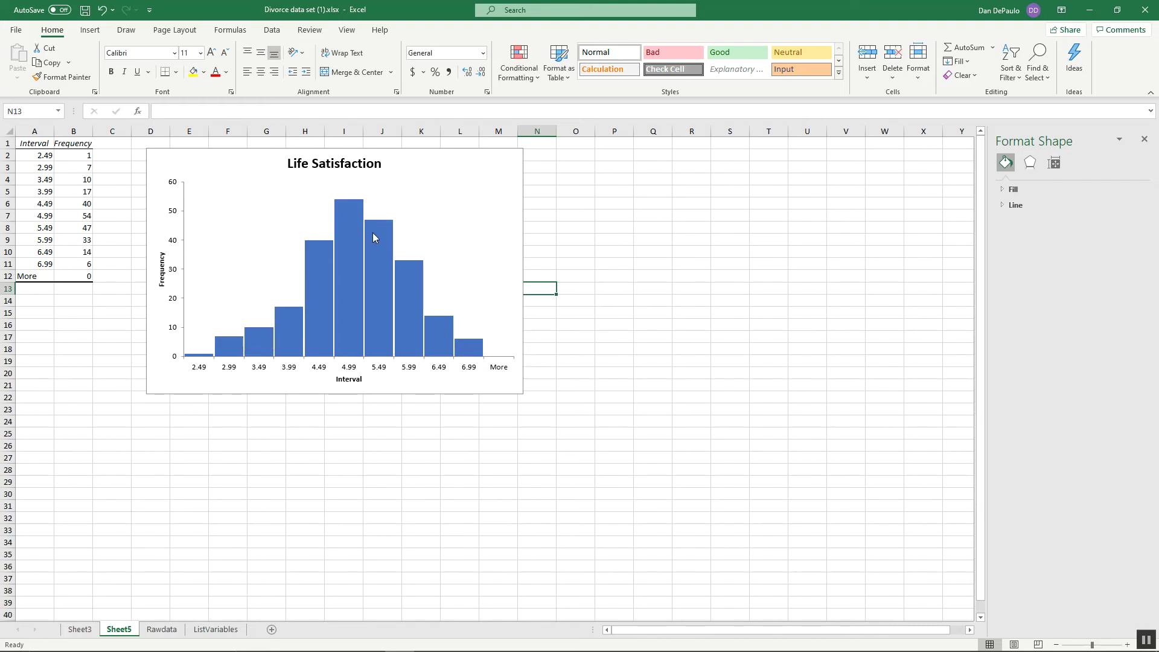
{"action": "mouse_move", "coordinate": [448, 328]}
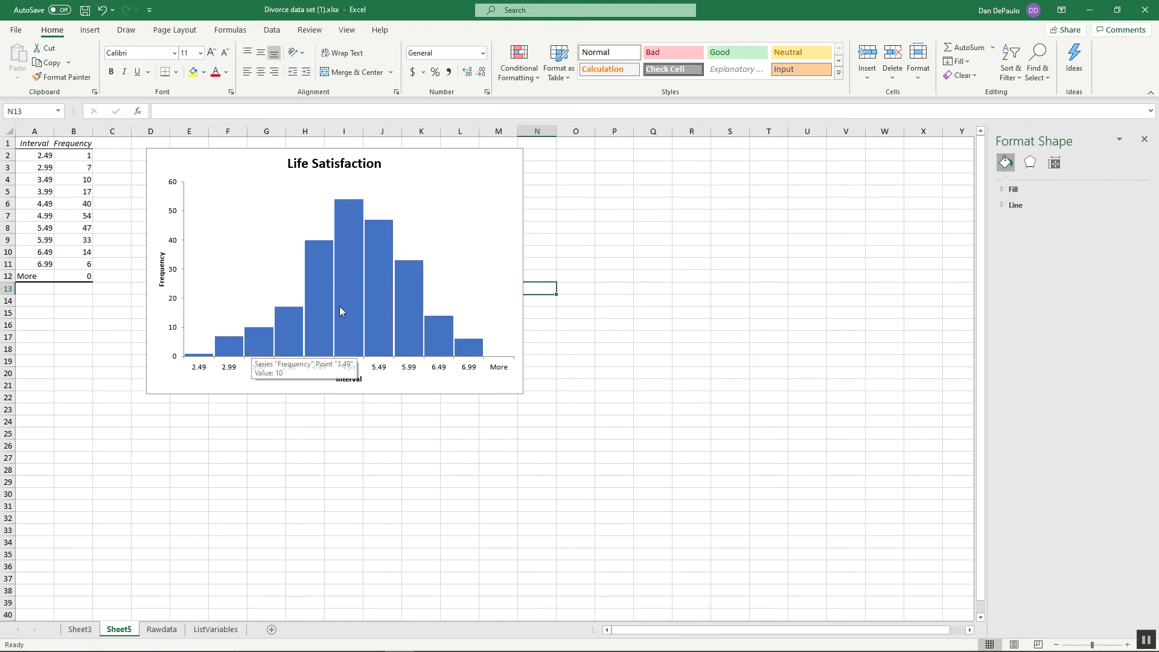
{"action": "mouse_move", "coordinate": [340, 306]}
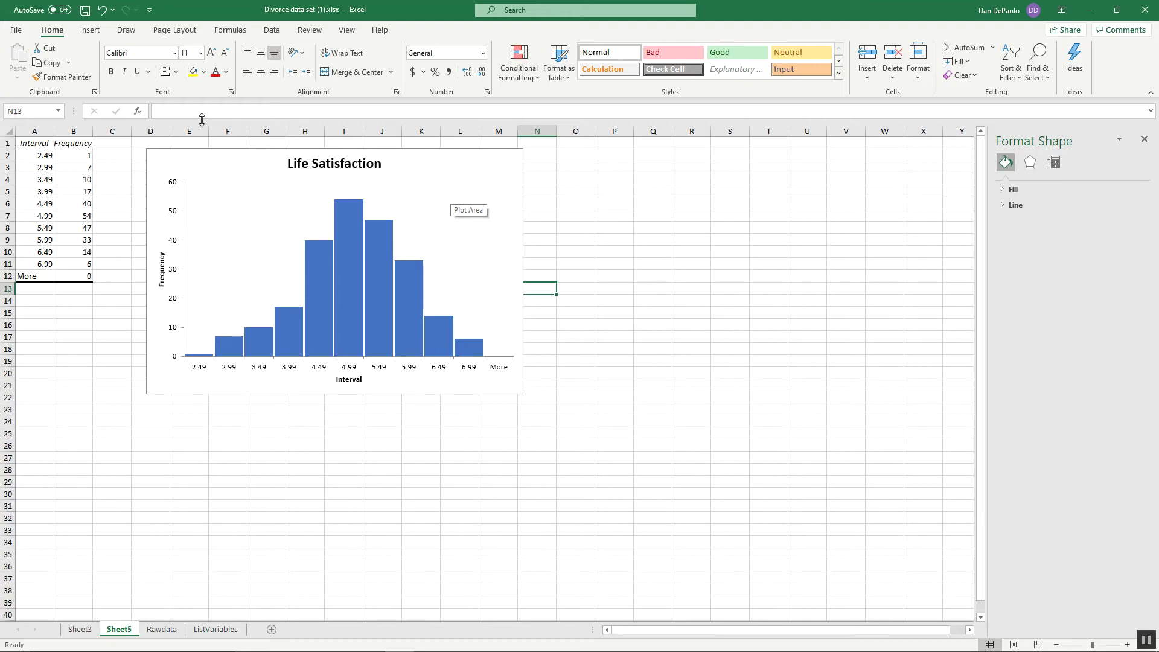
{"action": "left_click", "coordinate": [20, 157]}
{"action": "left_click_drag", "start_coordinate": [18, 144], "coordinate": [75, 278]}
{"action": "right_click", "coordinate": [74, 232]}
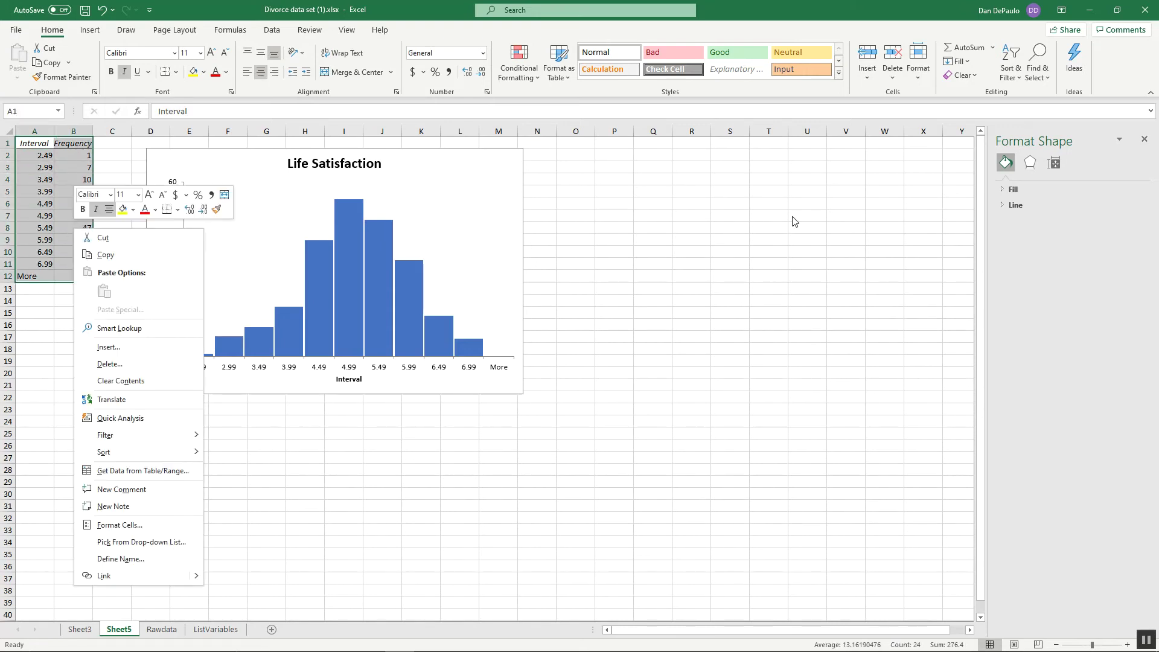
{"action": "key", "text": "Escape"}
{"action": "left_click", "coordinate": [506, 468]}
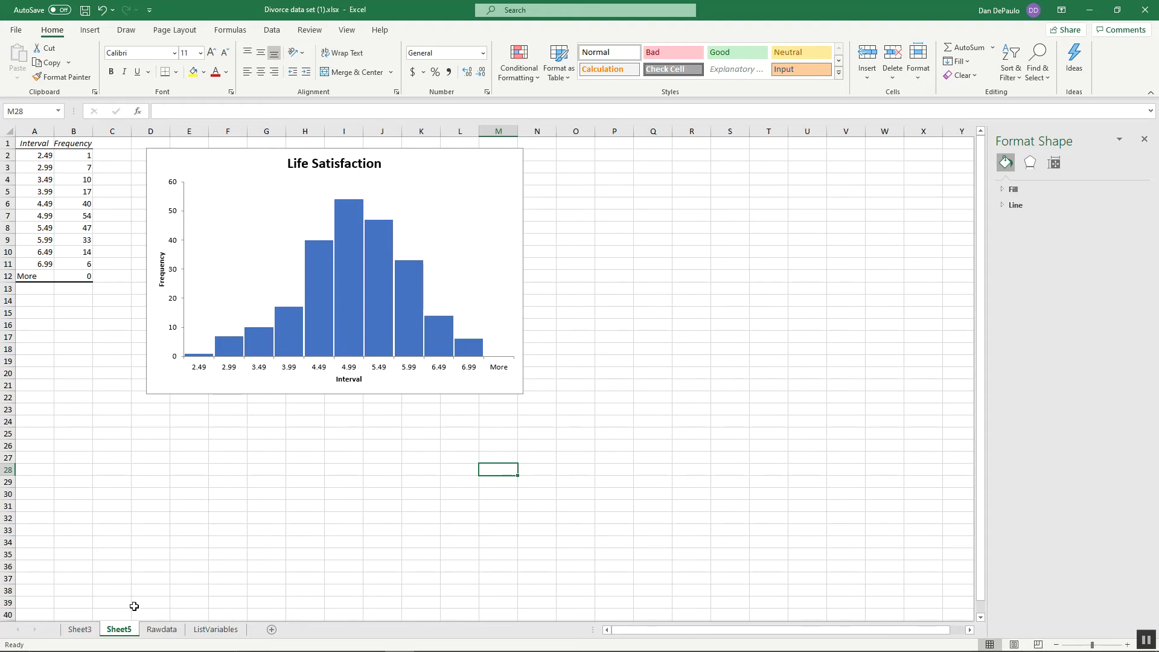
{"action": "left_click", "coordinate": [80, 629]}
{"action": "left_click", "coordinate": [45, 143]}
{"action": "left_click_drag", "start_coordinate": [45, 144], "coordinate": [151, 362]}
{"action": "right_click", "coordinate": [116, 215]}
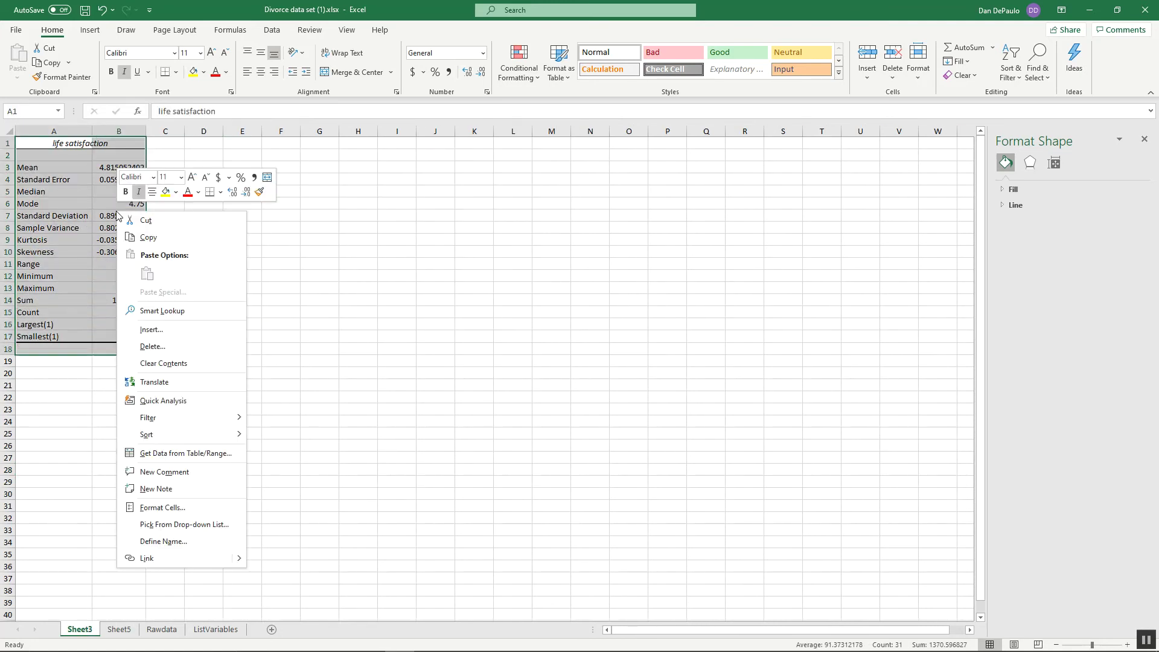
{"action": "key", "text": "Escape"}
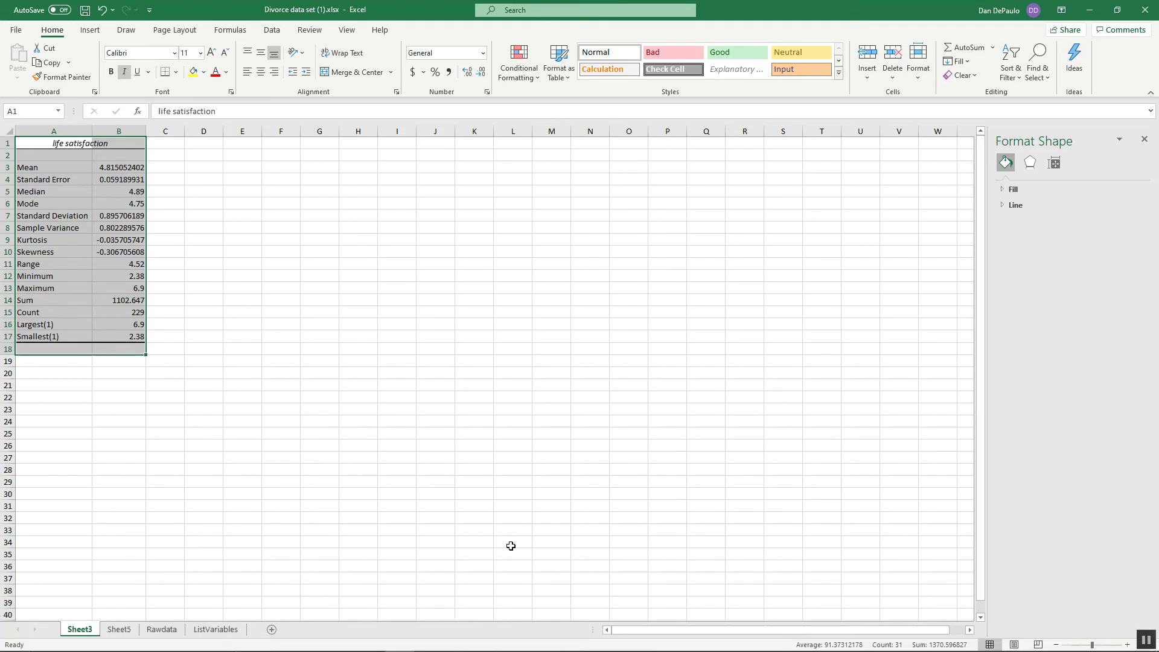
{"action": "left_click", "coordinate": [119, 630]}
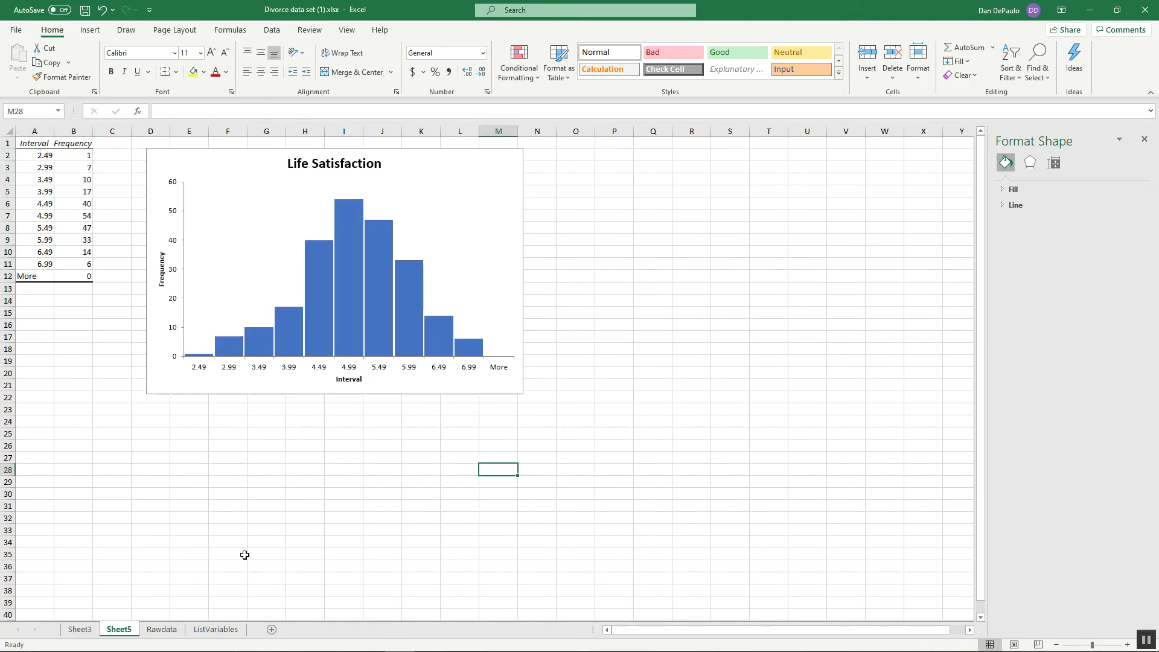
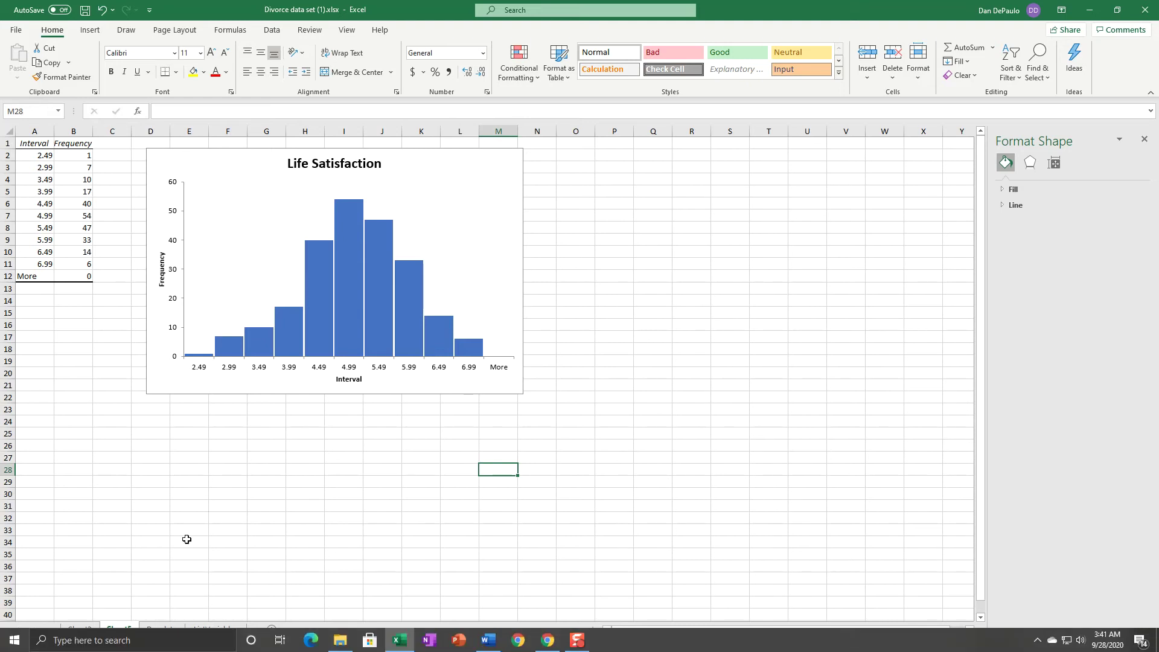
Add the header "life satisfaction_Z" in cell AD1 of the Rawdata sheet and fit column AD's width to it
{"action": "left_click", "coordinate": [160, 631]}
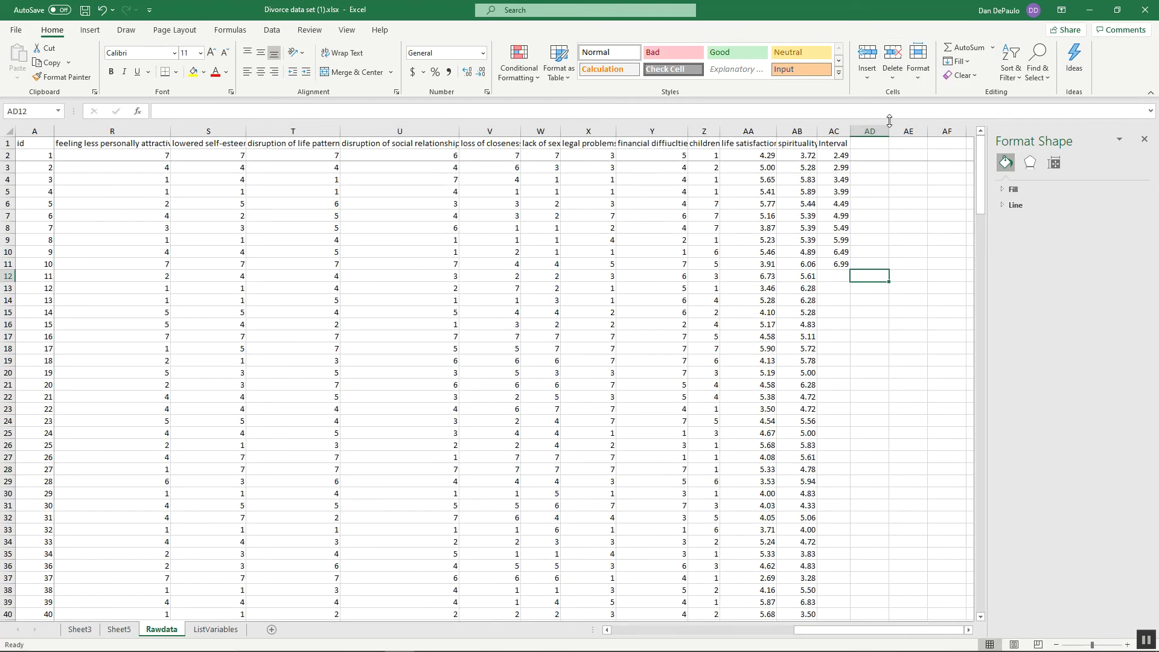
{"action": "left_click", "coordinate": [902, 199]}
{"action": "double_click", "coordinate": [857, 145]}
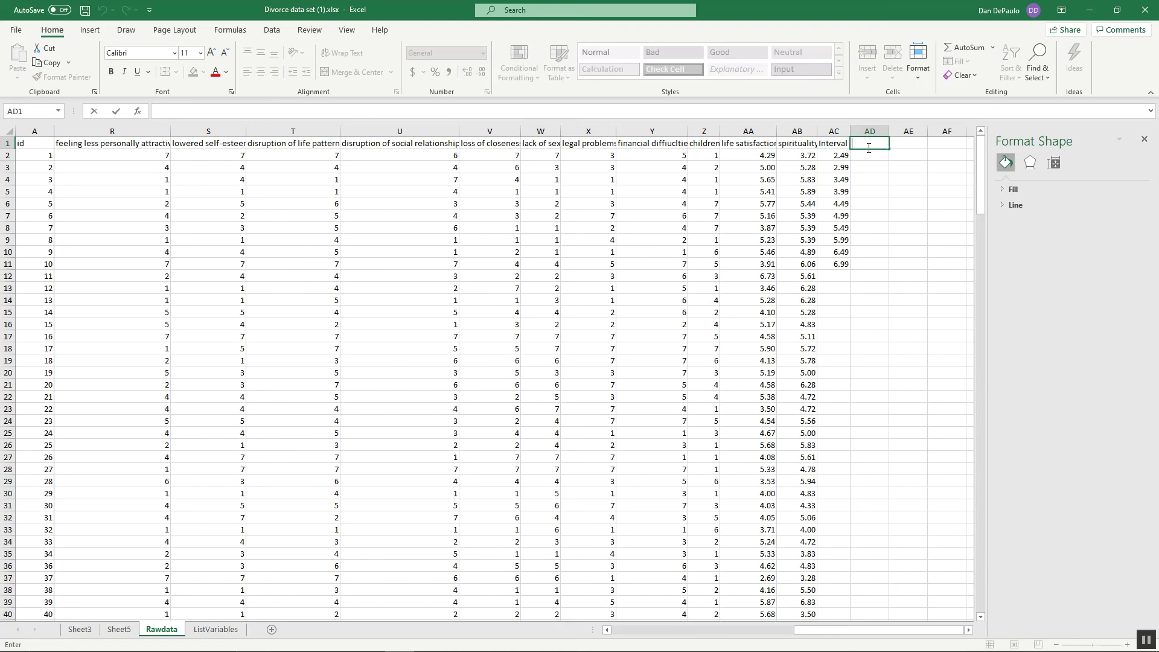
{"action": "type", "text": "life satisfaction"}
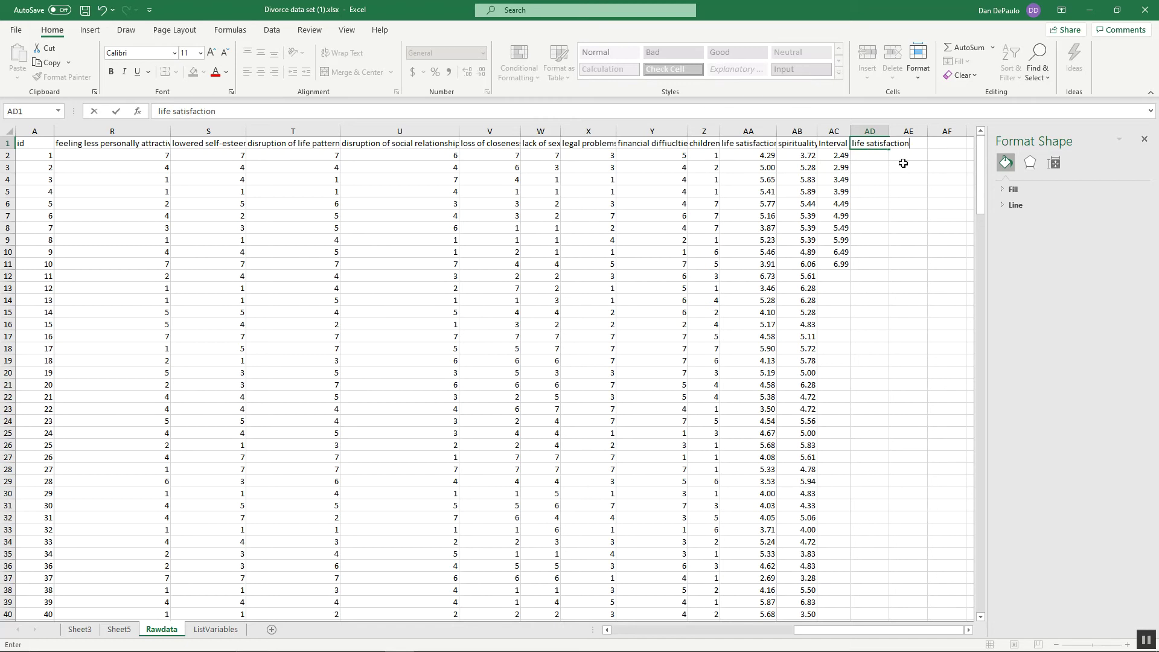
{"action": "type", "text": "_Z"}
{"action": "double_click", "coordinate": [888, 128]}
{"action": "left_click", "coordinate": [888, 155]}
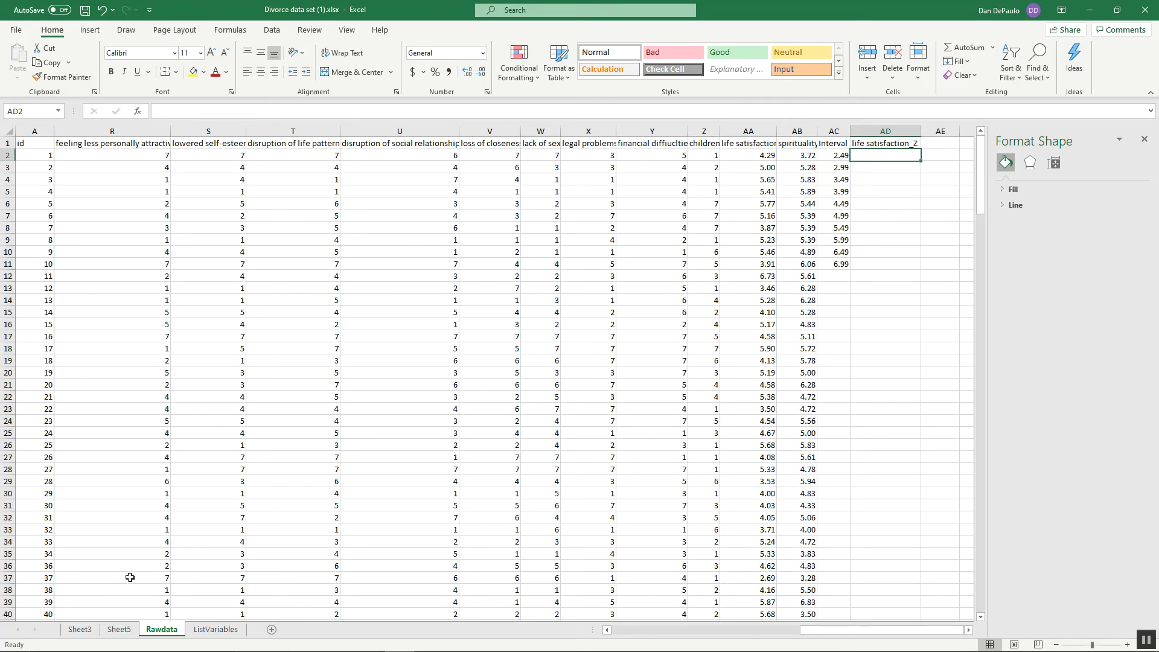
Check the mean and standard deviation on Sheet3, and begin a STANDARDIZE formula in Rawdata cell AD2 with AA2 as the x argument
{"action": "left_click", "coordinate": [93, 630]}
{"action": "left_click", "coordinate": [152, 336]}
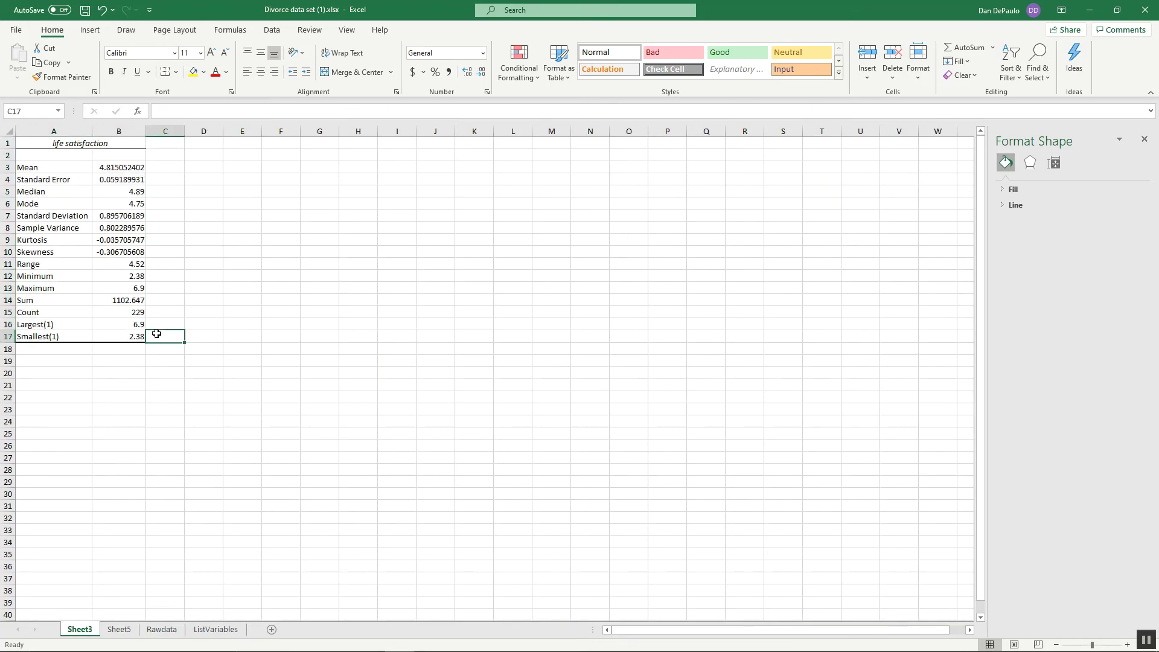
{"action": "left_click", "coordinate": [127, 165]}
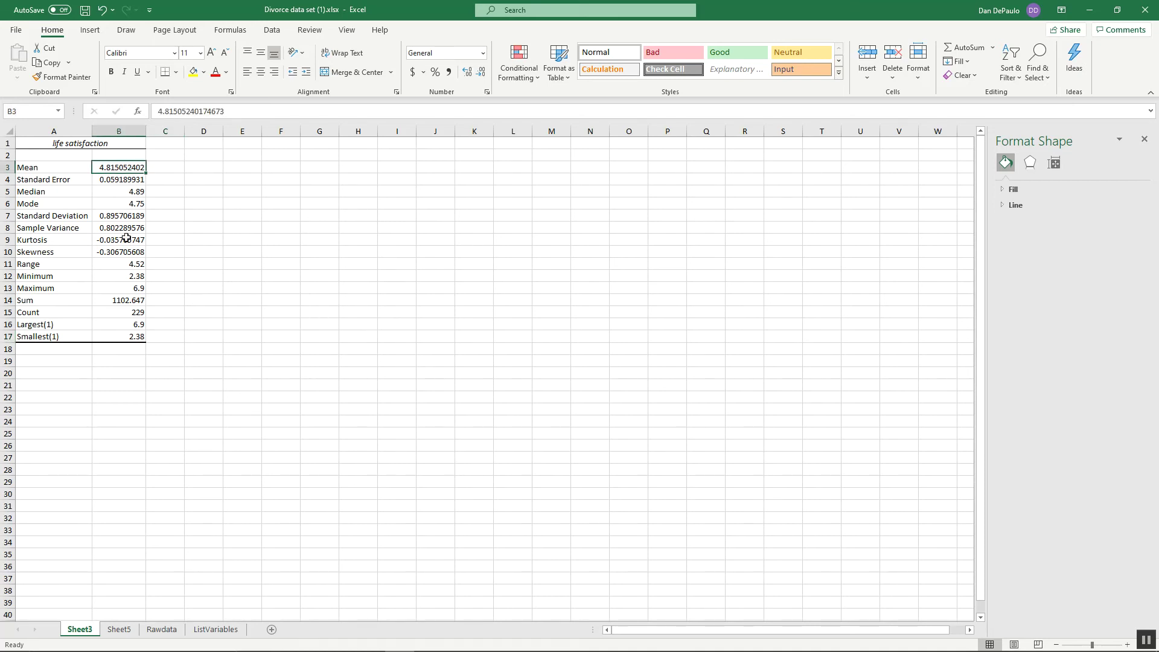
{"action": "left_click", "coordinate": [120, 217]}
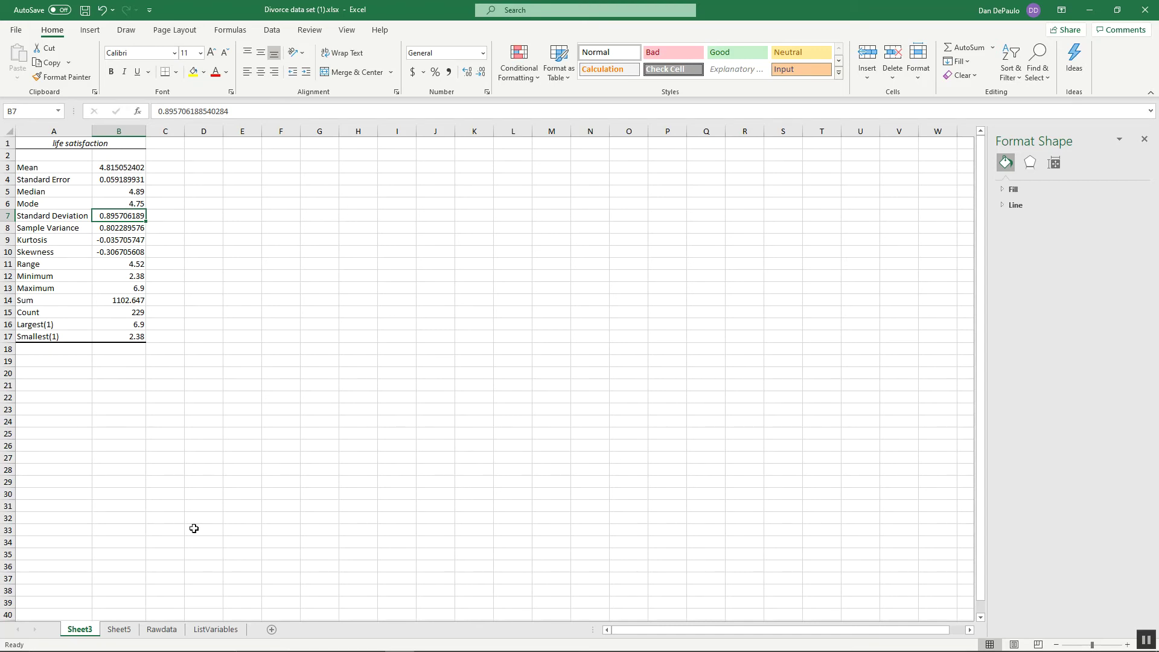
{"action": "left_click", "coordinate": [175, 631]}
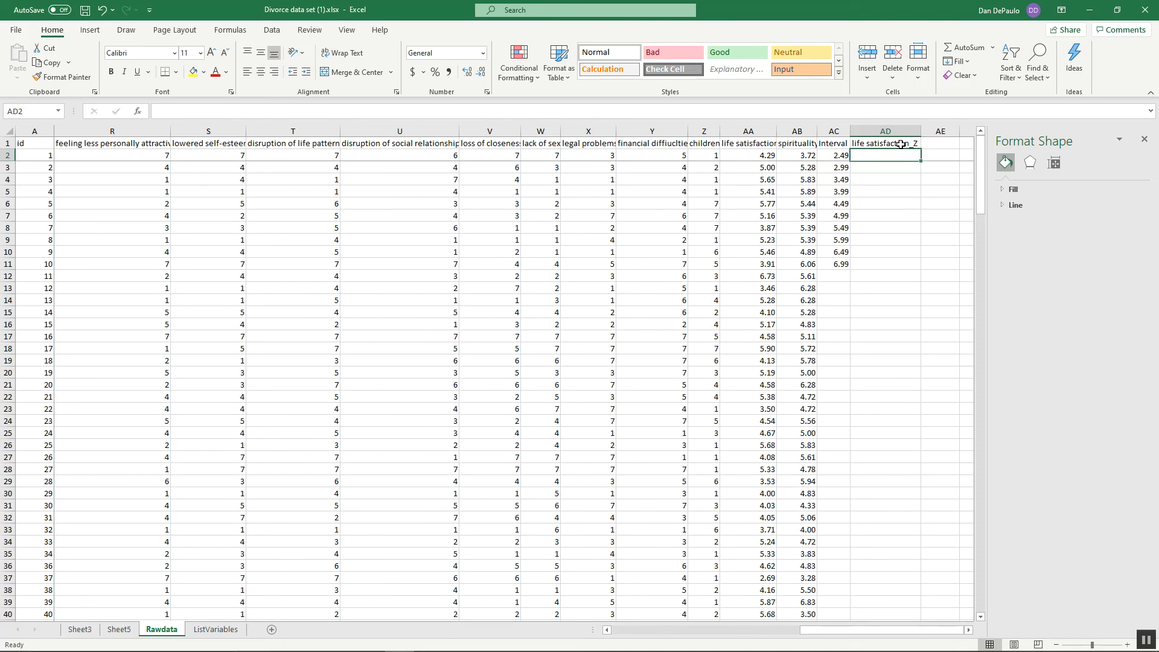
{"action": "double_click", "coordinate": [875, 157]}
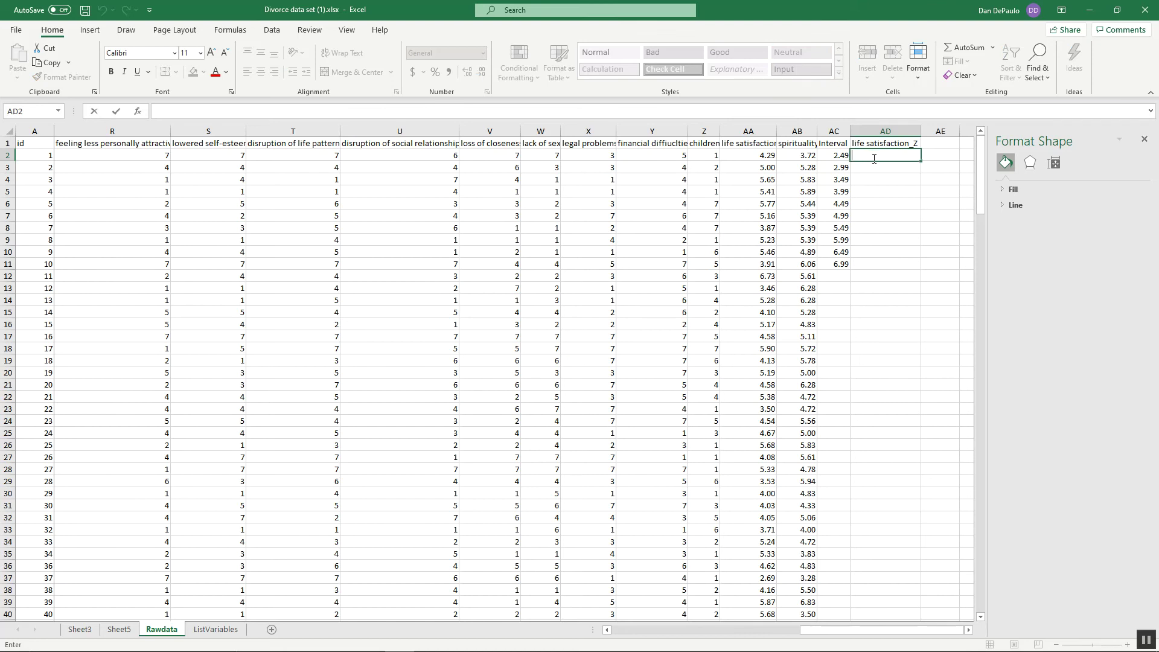
{"action": "type", "text": "="}
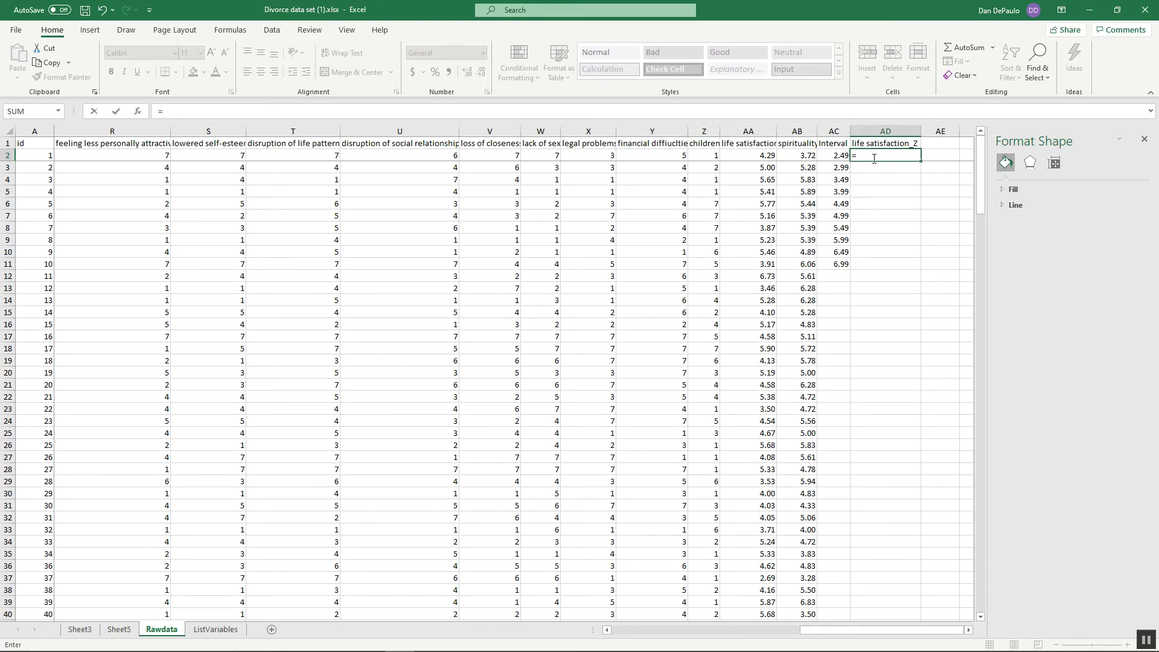
{"action": "type", "text": "STA"}
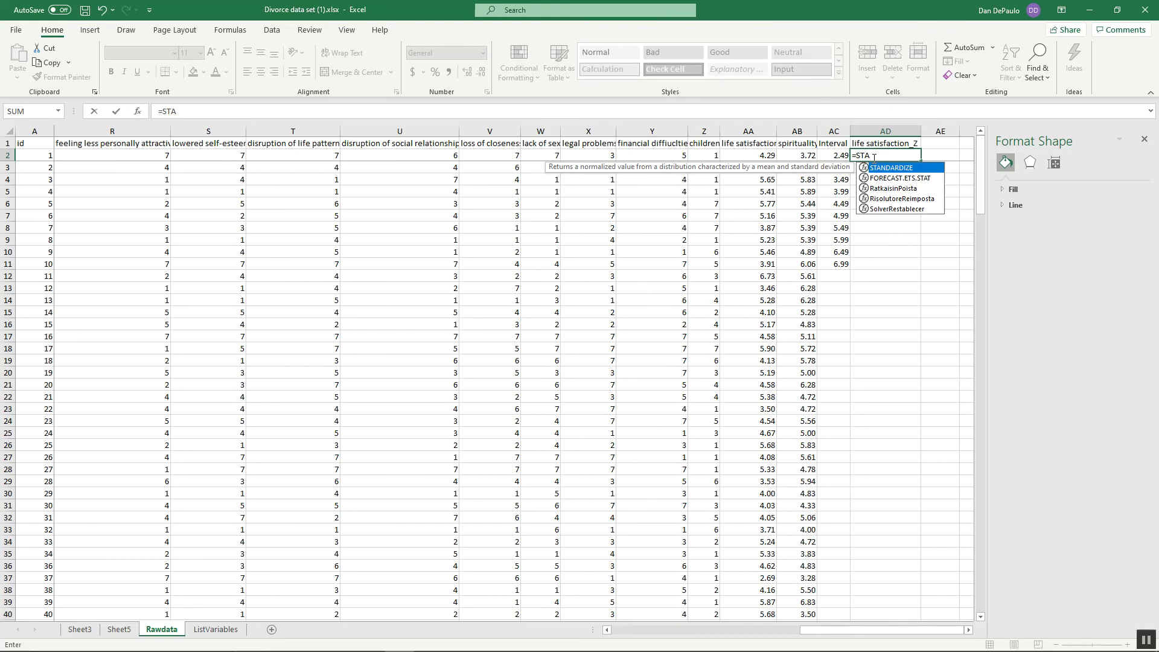
{"action": "double_click", "coordinate": [906, 169]}
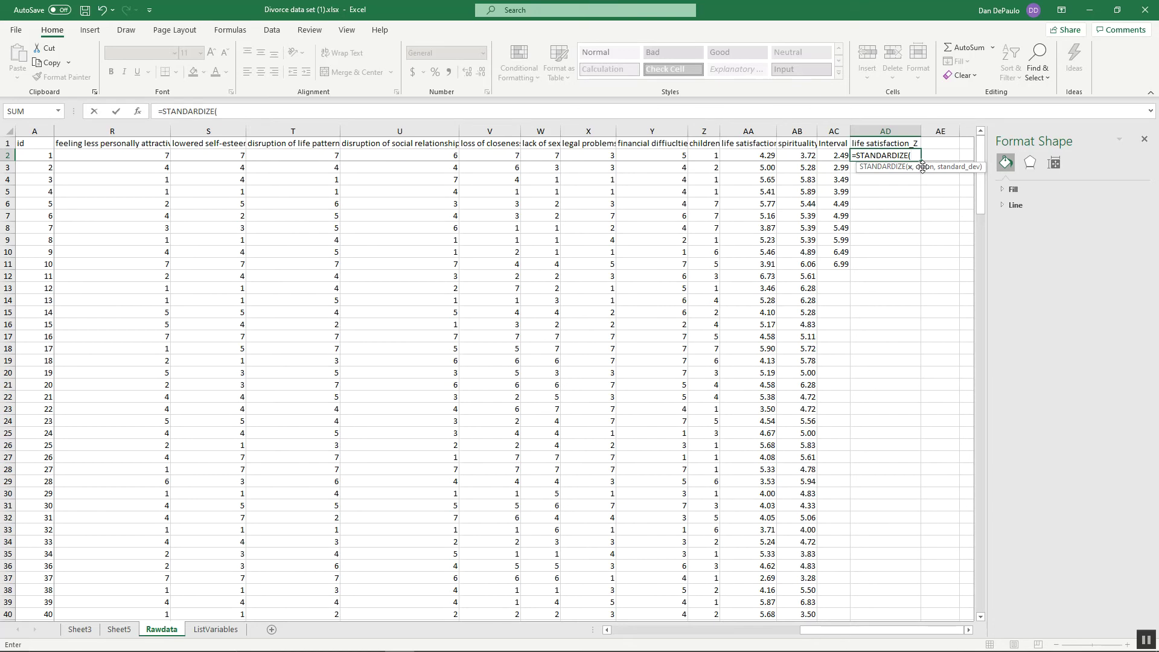
{"action": "left_click", "coordinate": [760, 155]}
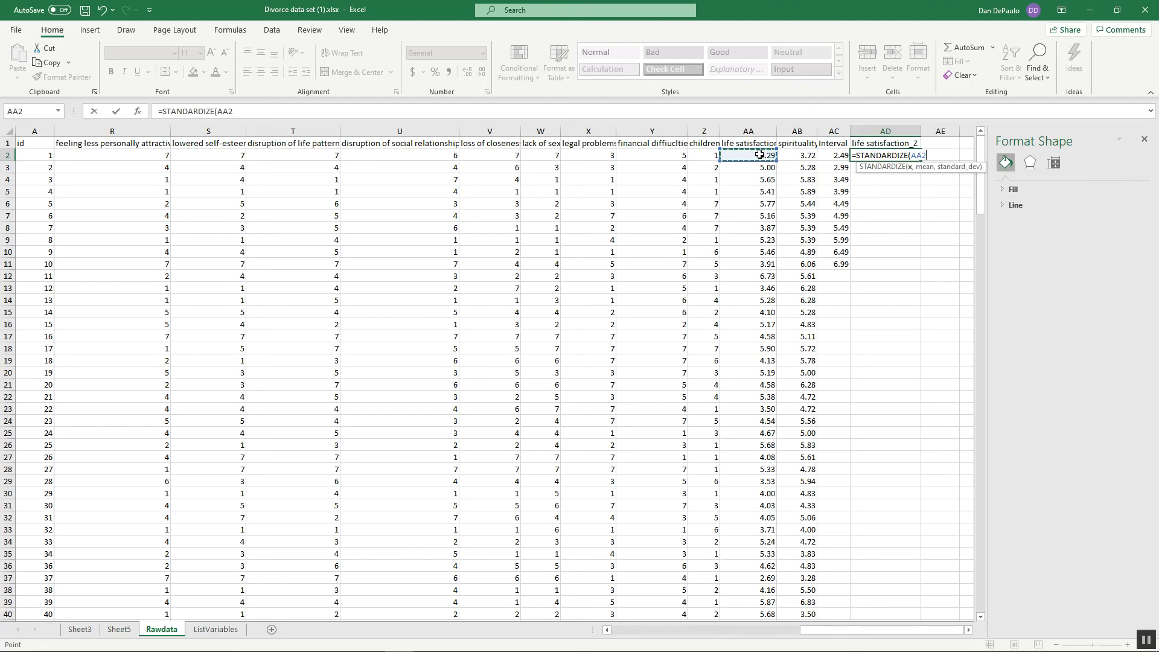
{"action": "type", "text": ","}
Look up the rounded mean in the Word lab instructions and enter 4.82 as the mean argument of Excel's STANDARDIZE formula
{"action": "left_click", "coordinate": [489, 640]}
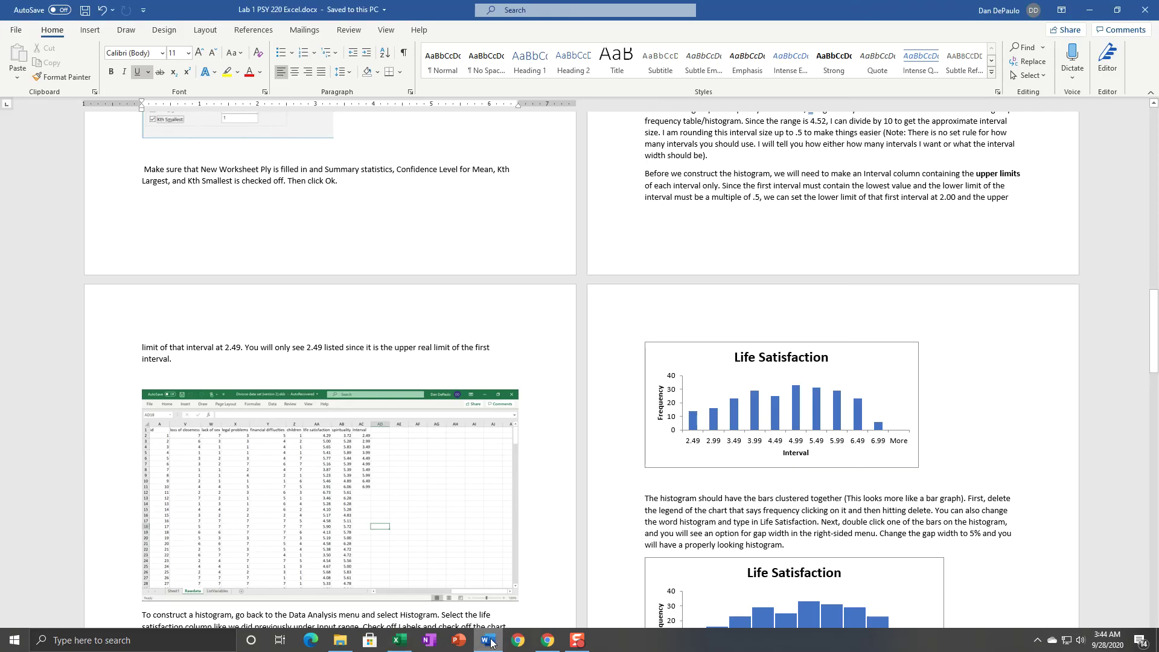
{"action": "scroll", "coordinate": [461, 526], "scroll_direction": "down", "scroll_amount": 5}
{"action": "scroll", "coordinate": [505, 510], "scroll_direction": "down", "scroll_amount": 20}
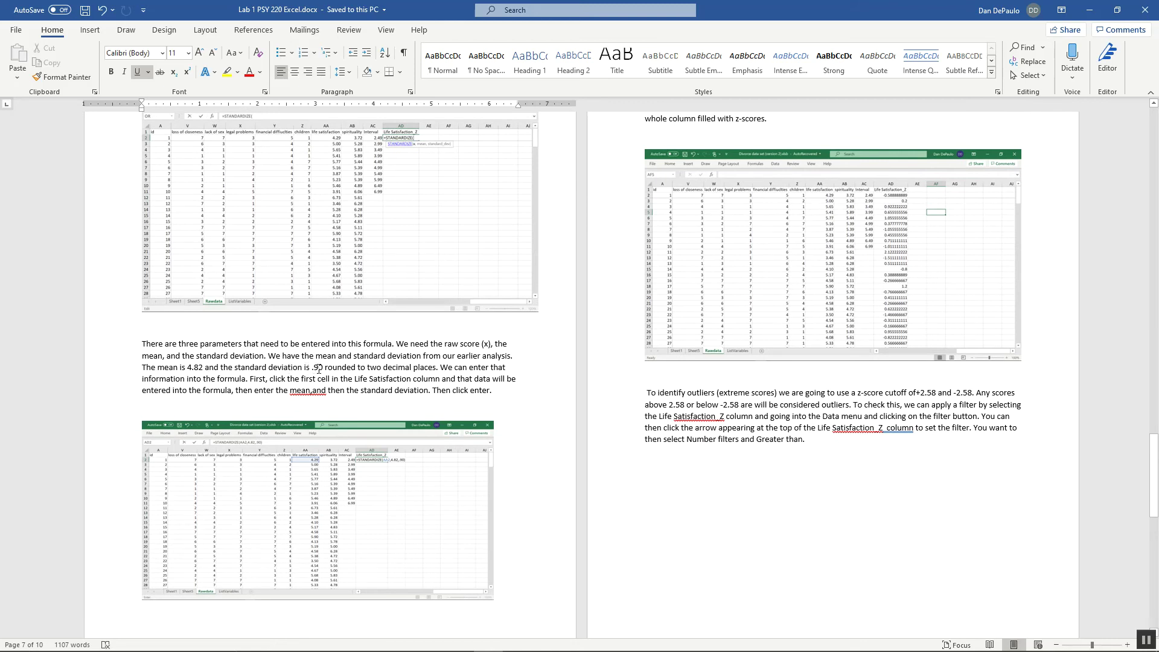
{"action": "mouse_move", "coordinate": [447, 651]}
{"action": "left_click", "coordinate": [399, 640]}
{"action": "type", "text": "4.82"}
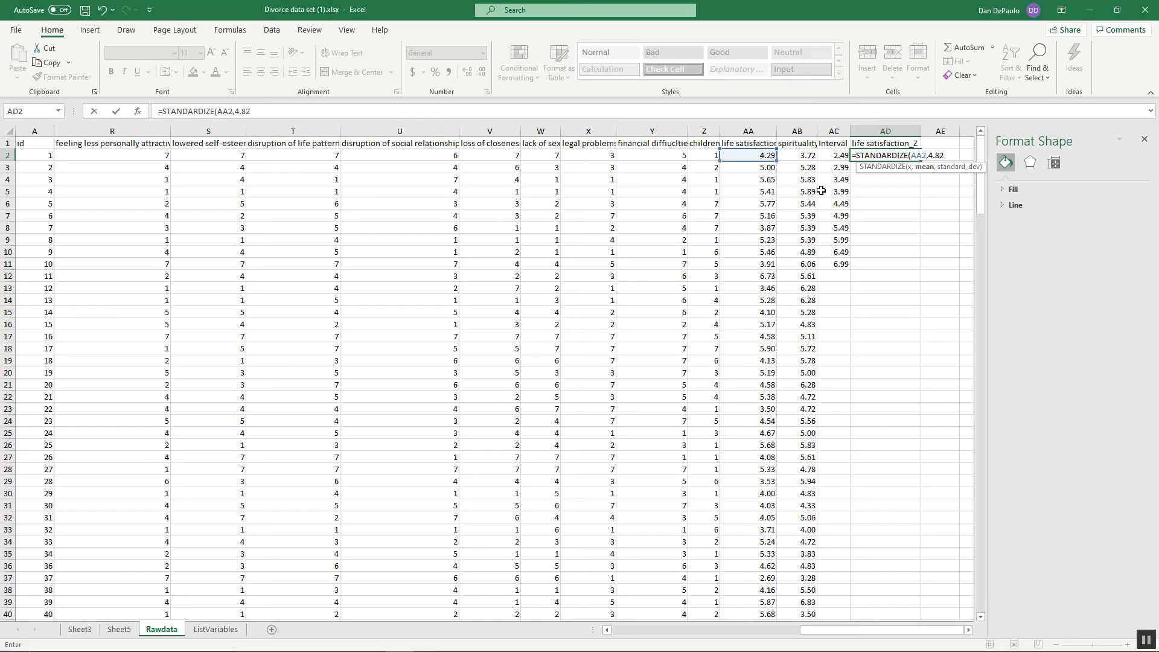
{"action": "type", "text": ","}
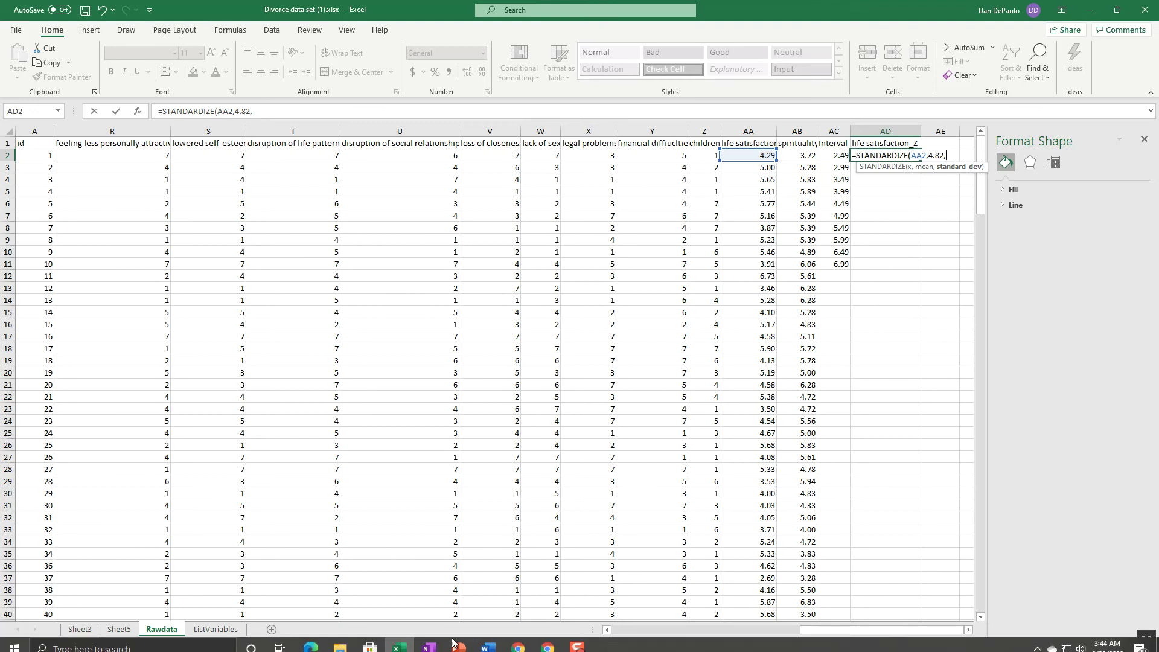
Complete the formula with the standard deviation .90 from the Word instructions, and fill it down column AD to row 230
{"action": "left_click", "coordinate": [500, 644]}
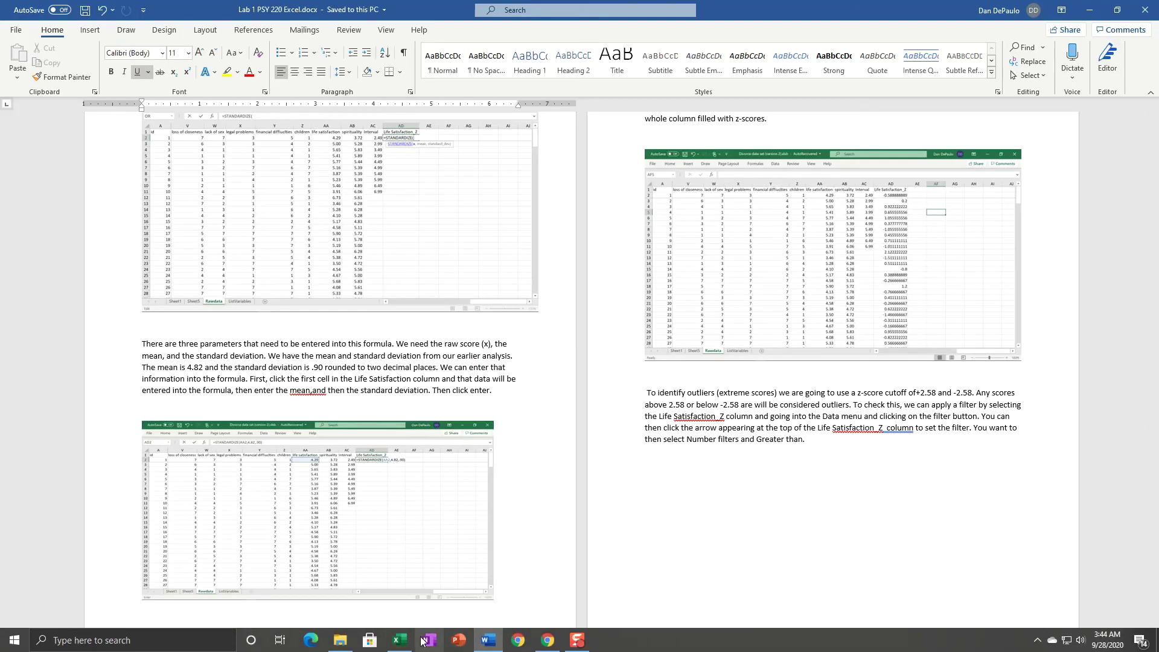
{"action": "left_click", "coordinate": [399, 640]}
{"action": "type", "text": ".90"}
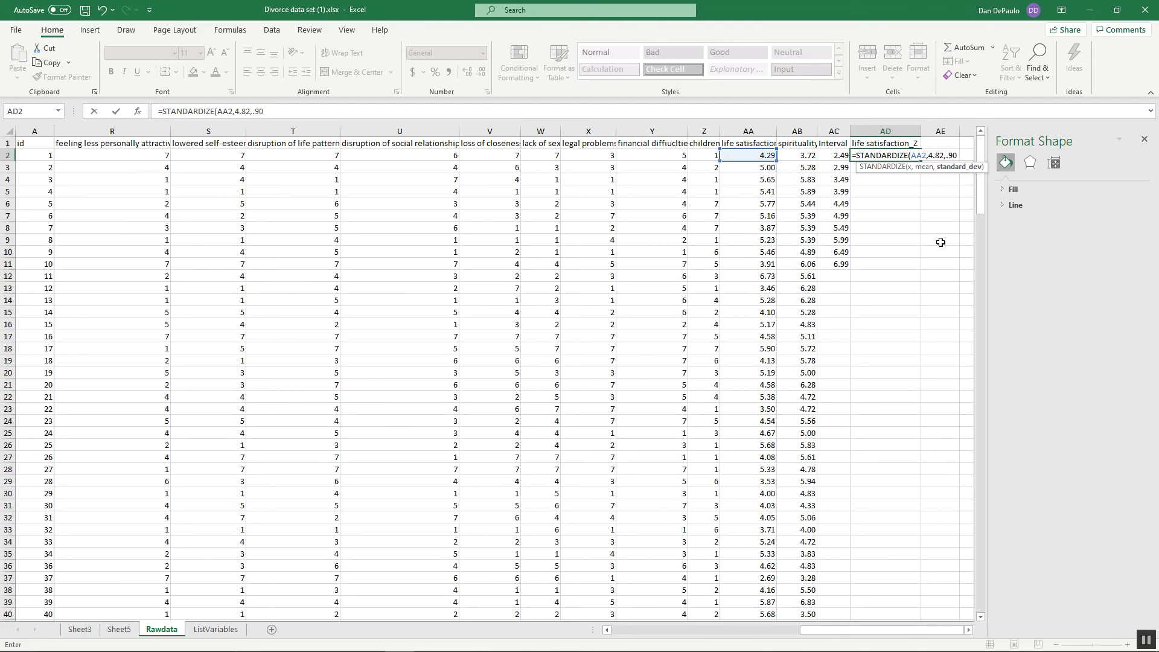
{"action": "type", "text": ")"}
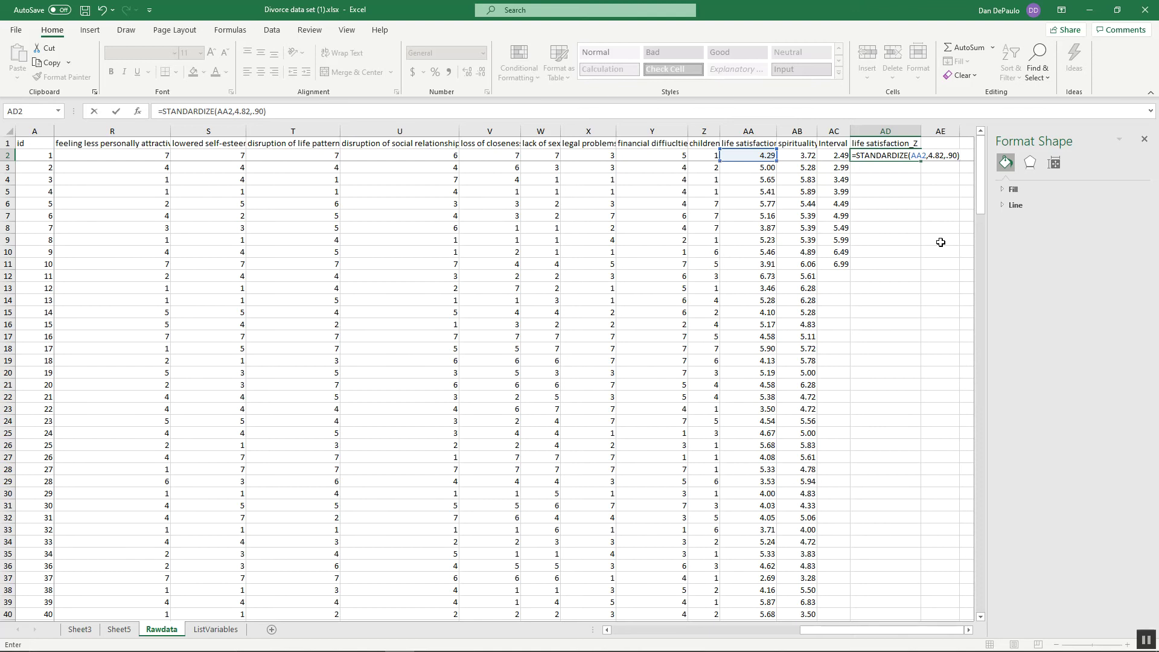
{"action": "key", "text": "Return"}
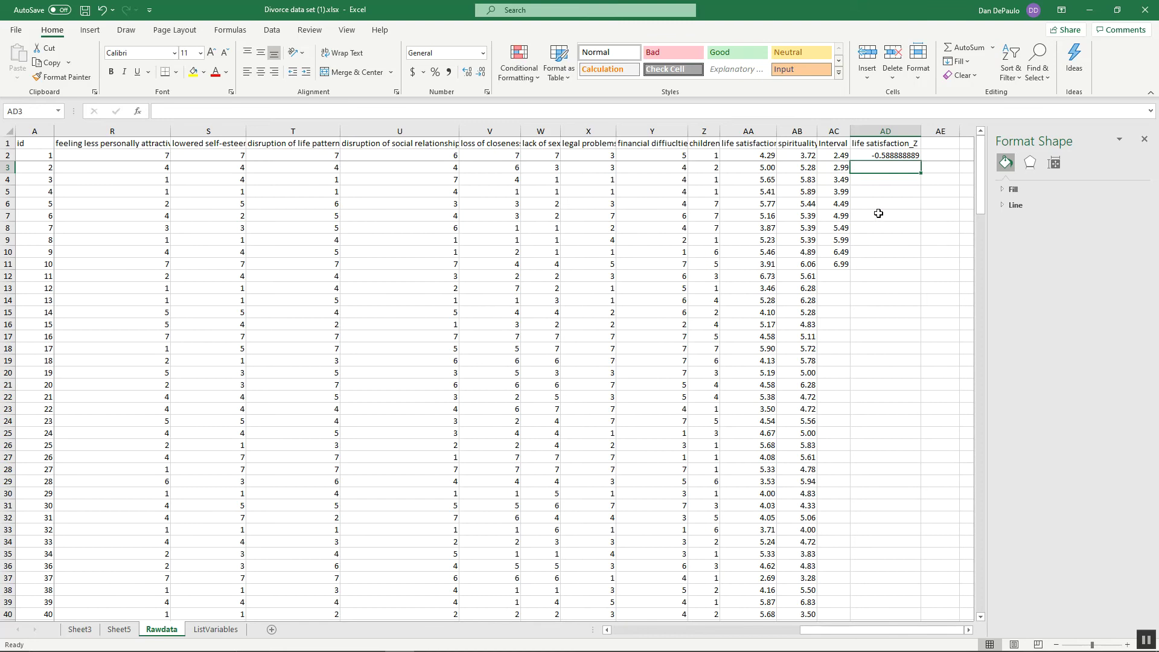
{"action": "left_click", "coordinate": [891, 154]}
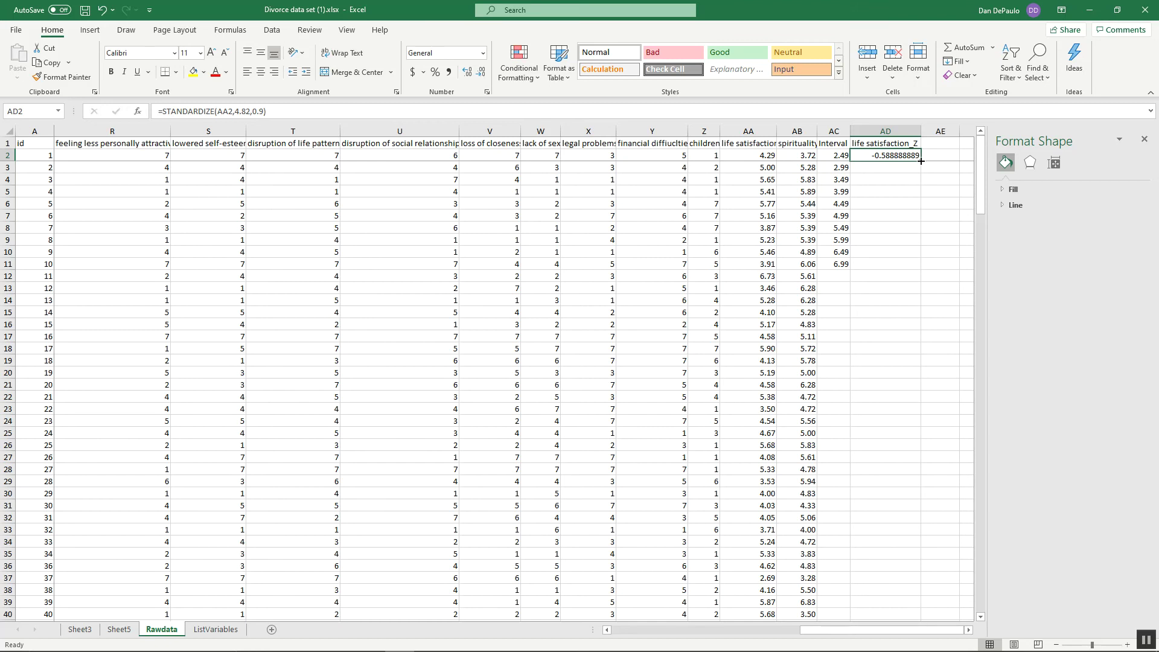
{"action": "mouse_move", "coordinate": [921, 161]}
{"action": "left_mouse_down"}
{"action": "mouse_move", "coordinate": [930, 649]}
{"action": "mouse_move", "coordinate": [907, 496]}
{"action": "left_mouse_up"}
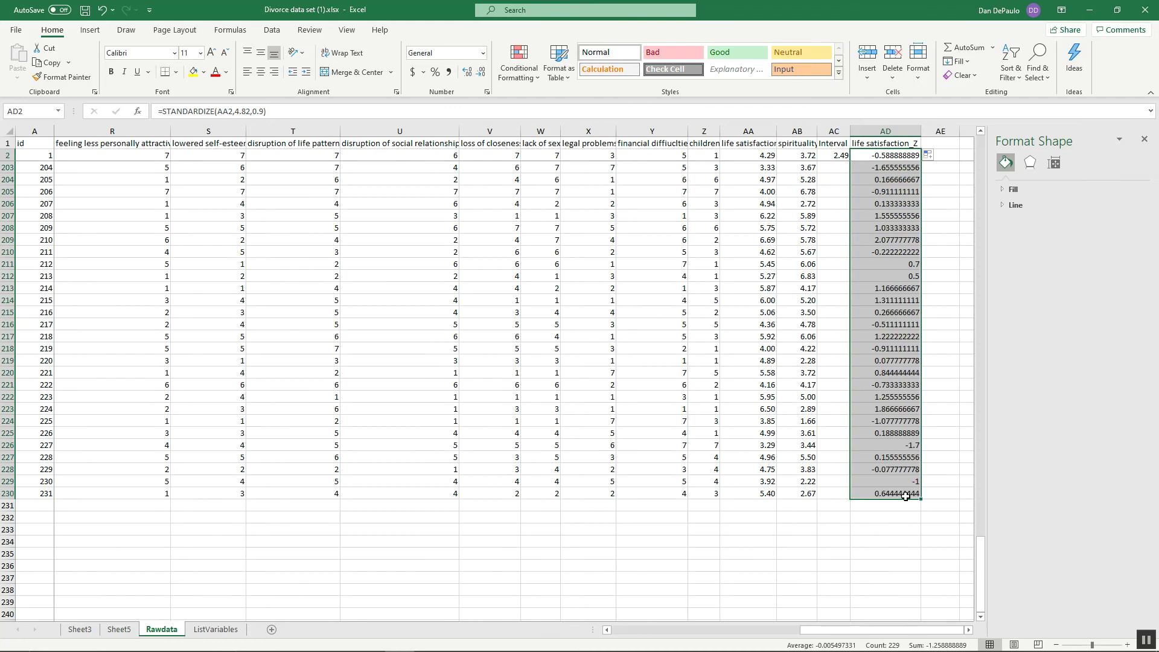
Review the z-scores at the start of column AD on the Rawdata sheet, checking cells AD2, AD3 and AD12
{"action": "left_click", "coordinate": [928, 553]}
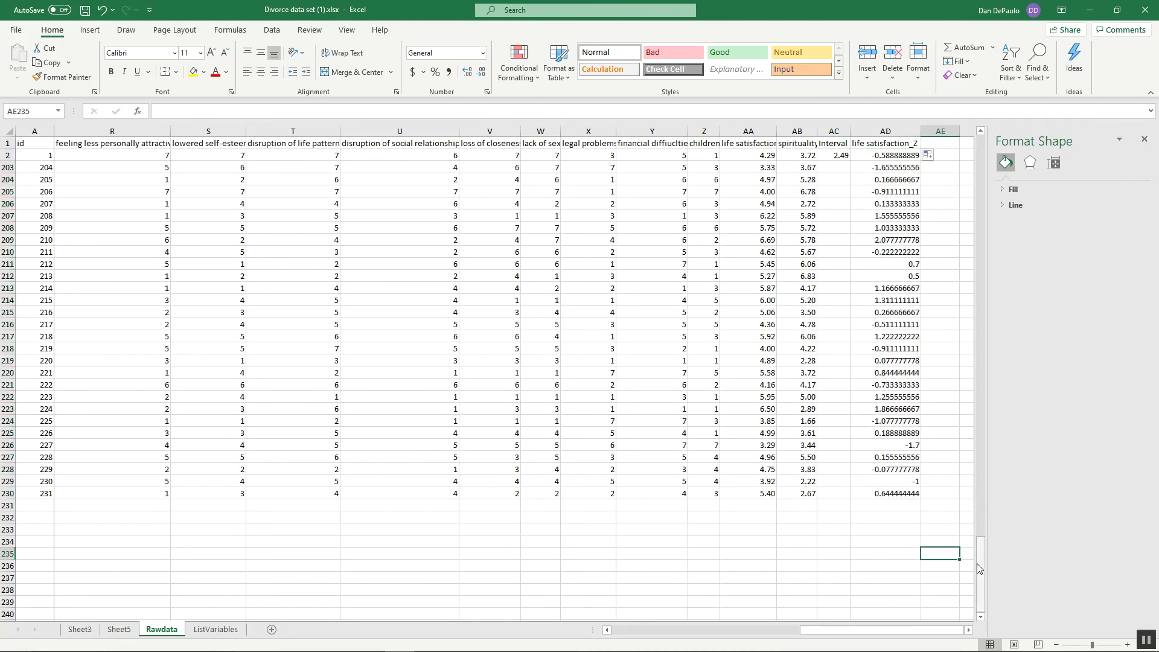
{"action": "left_click_drag", "start_coordinate": [979, 562], "coordinate": [964, 151]}
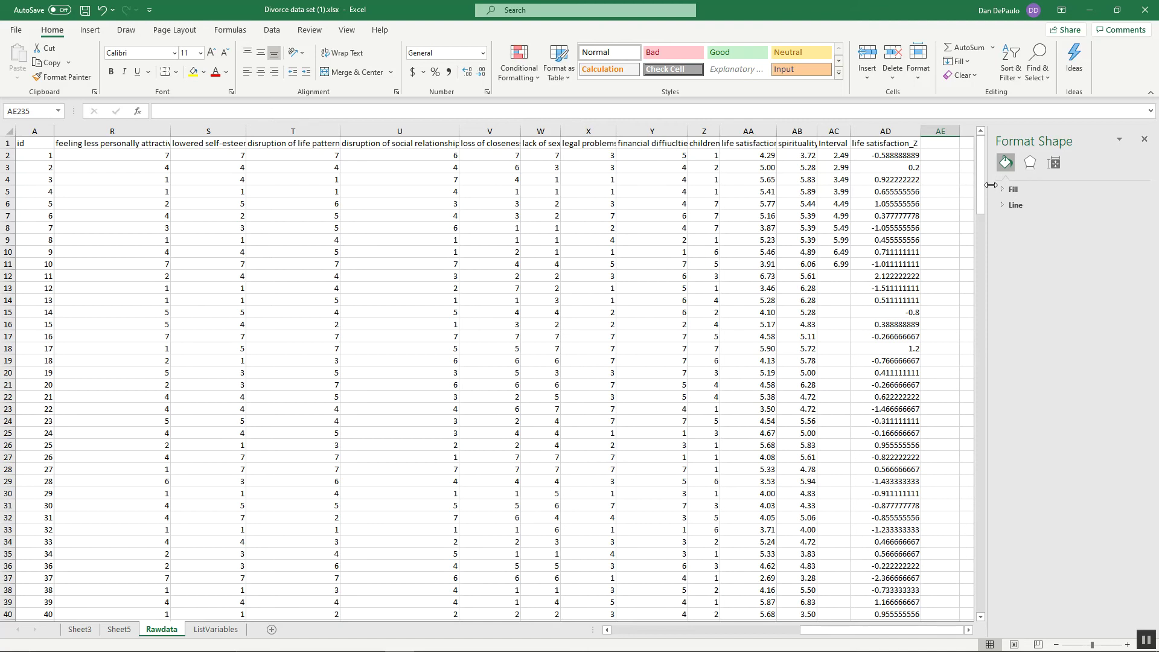
{"action": "left_click", "coordinate": [956, 180]}
{"action": "left_click", "coordinate": [942, 157]}
{"action": "left_click_drag", "start_coordinate": [980, 204], "coordinate": [962, 156]}
{"action": "left_click", "coordinate": [914, 156]}
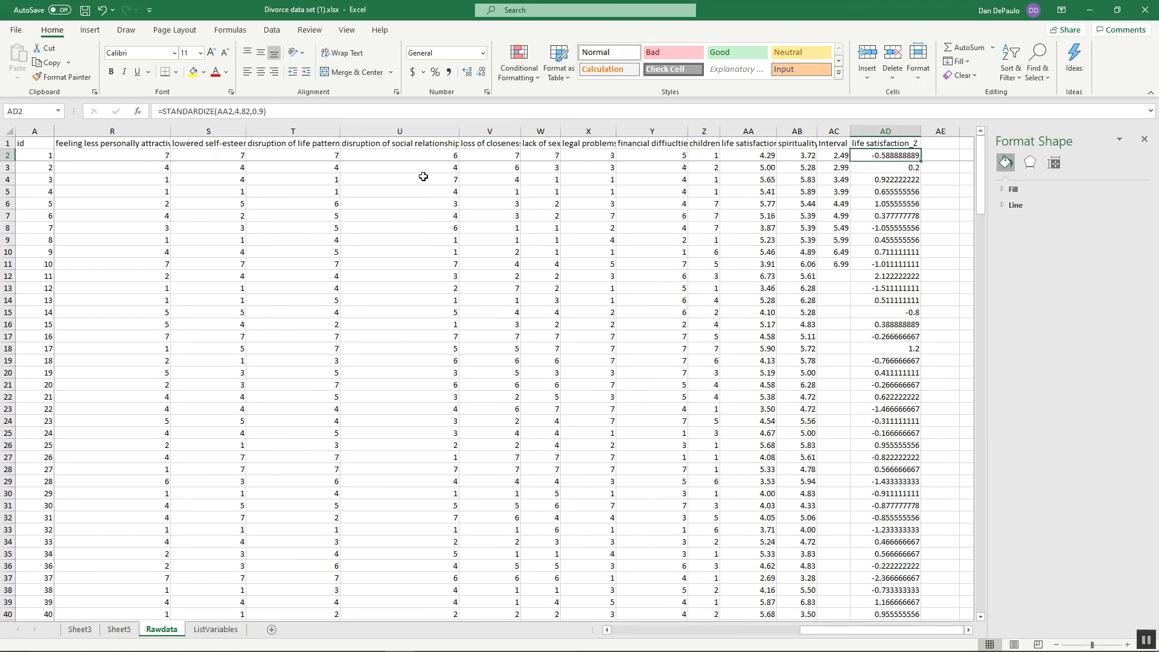
{"action": "left_click", "coordinate": [904, 167]}
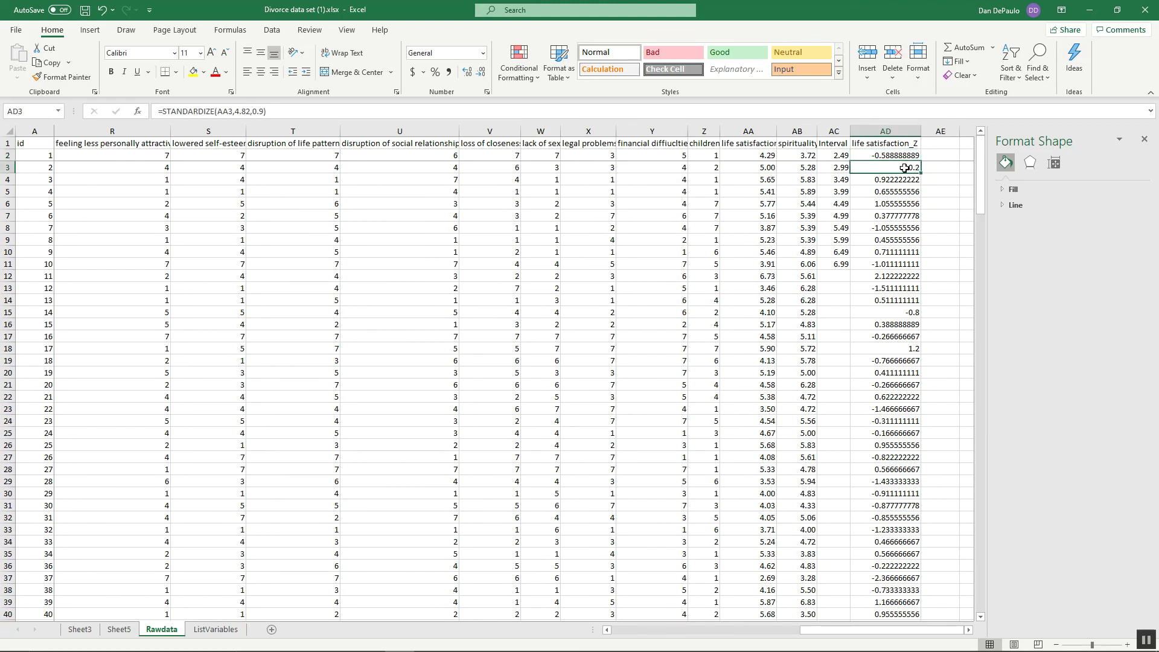
{"action": "left_click", "coordinate": [892, 275]}
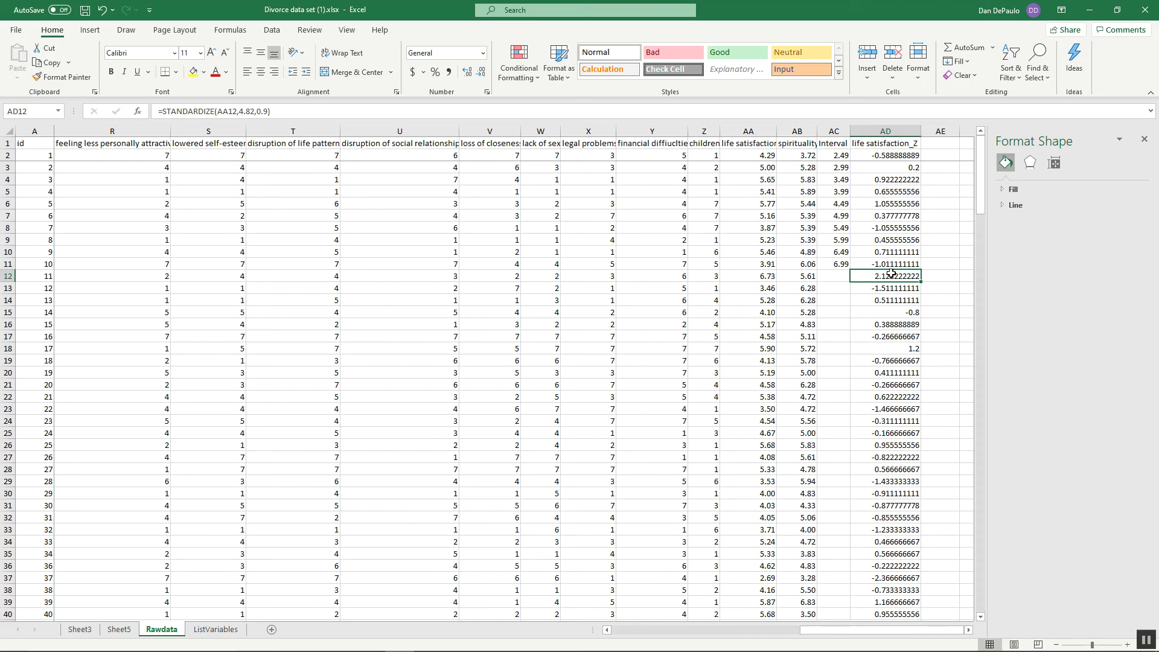
{"action": "left_click", "coordinate": [904, 156]}
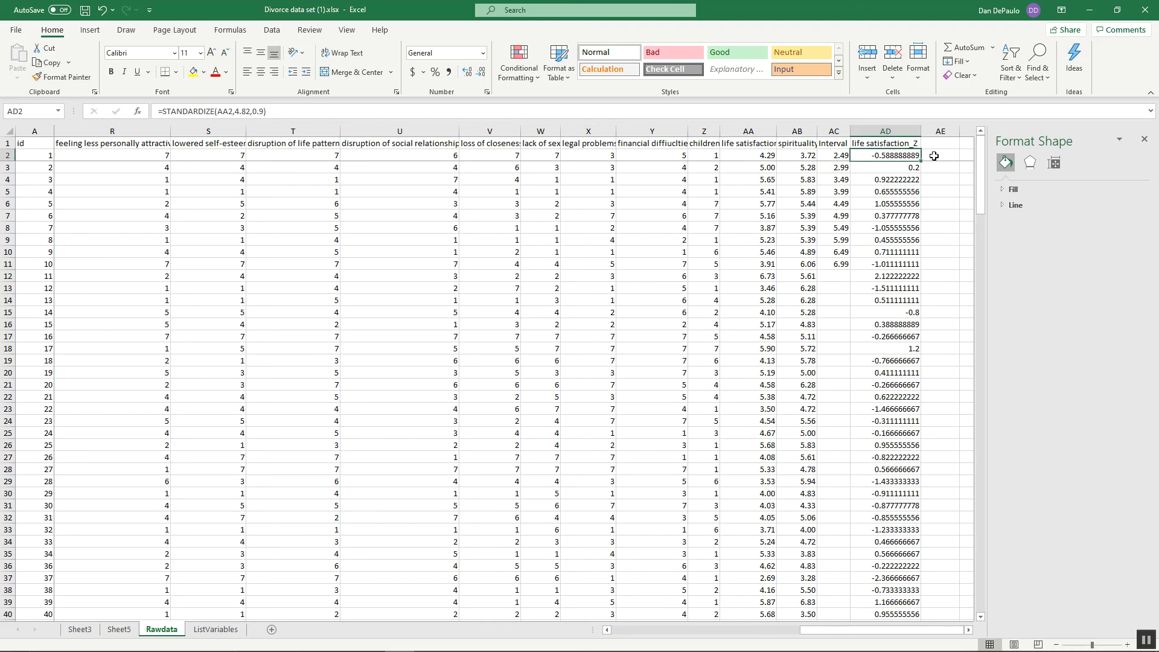
Inspect the STANDARDIZE formulas in AD2, AD15 and AD46 to check which life satisfaction score each one references
{"action": "double_click", "coordinate": [909, 155]}
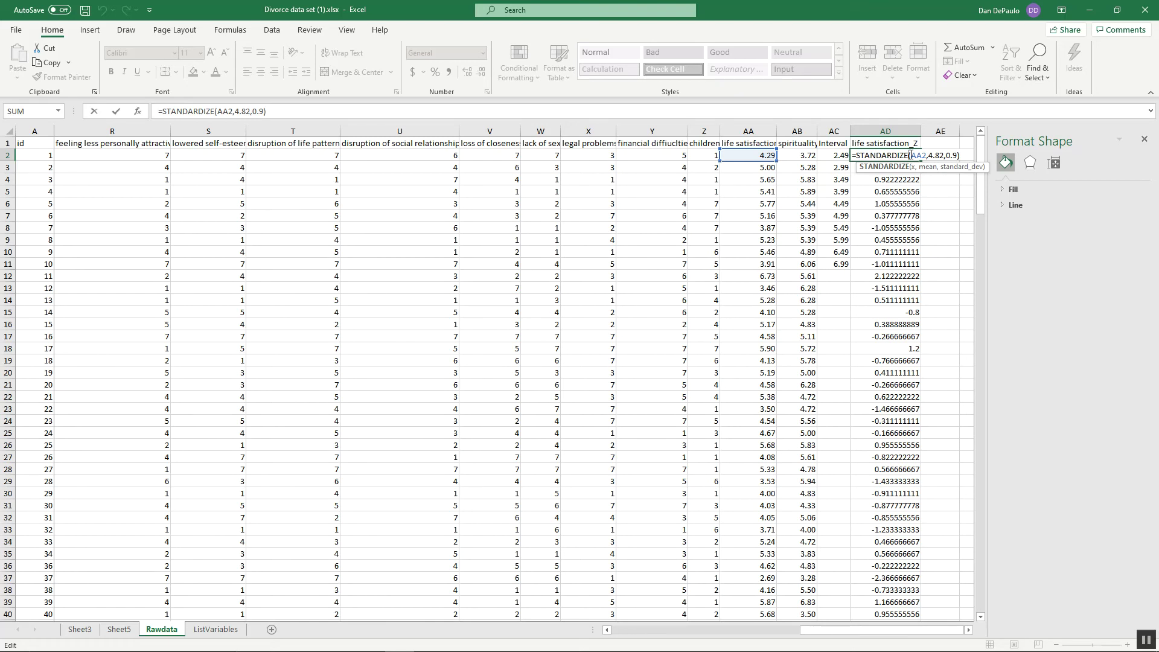
{"action": "key", "text": "Return"}
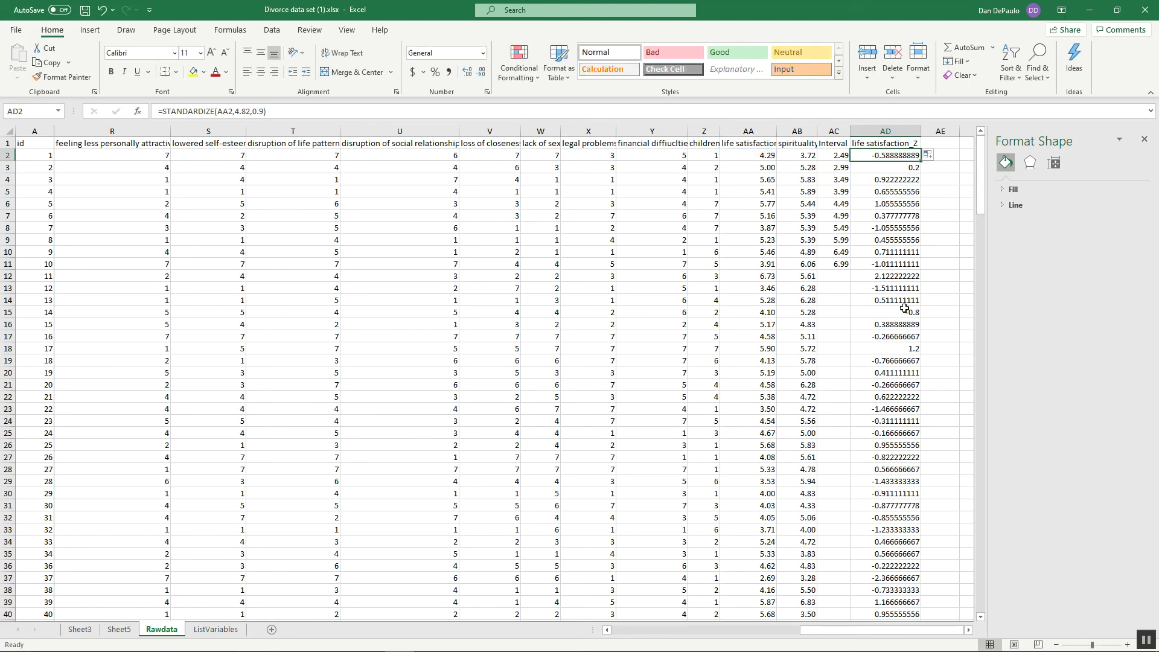
{"action": "double_click", "coordinate": [905, 312]}
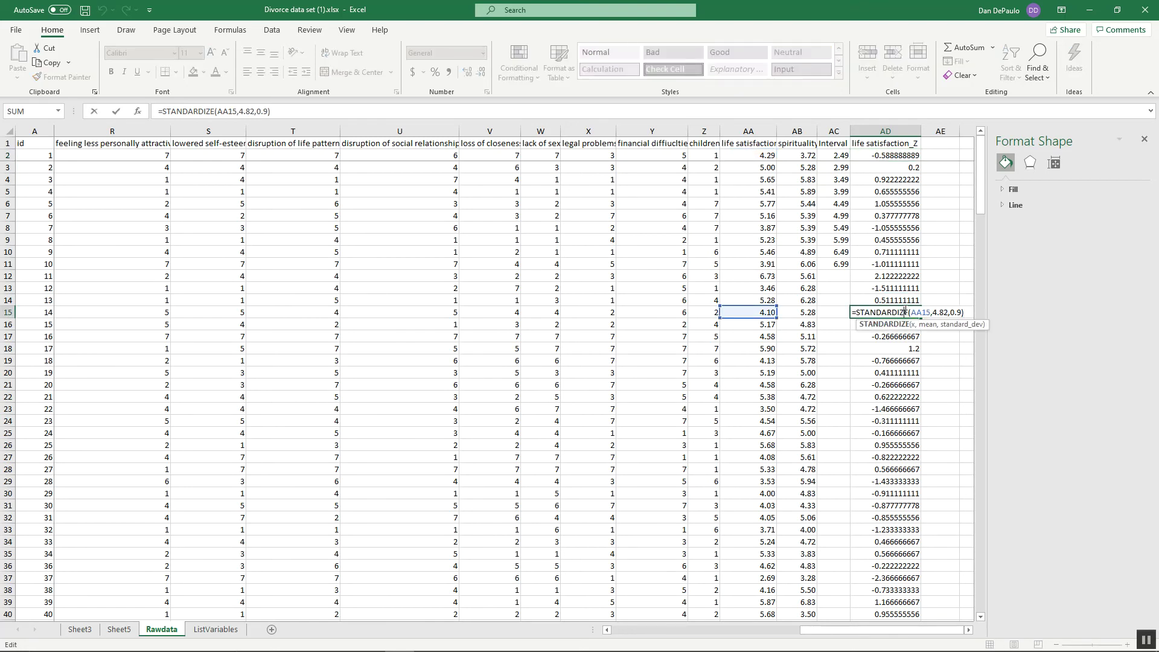
{"action": "key", "text": "Escape"}
{"action": "scroll", "coordinate": [947, 401], "scroll_direction": "down", "scroll_amount": 6}
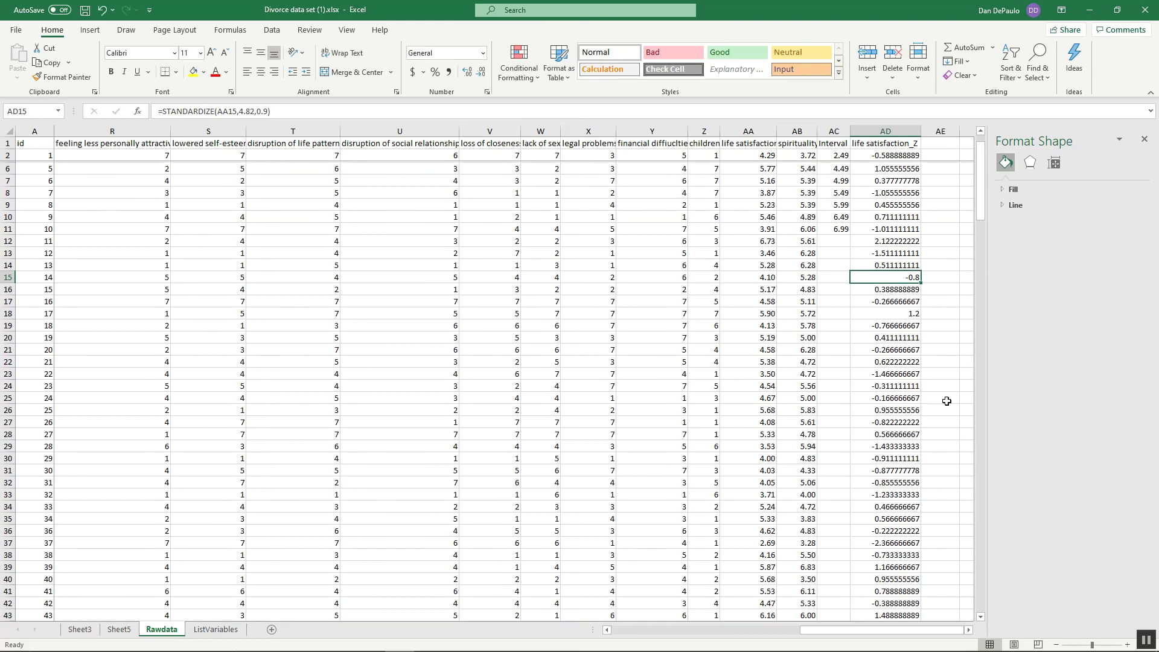
{"action": "double_click", "coordinate": [909, 469]}
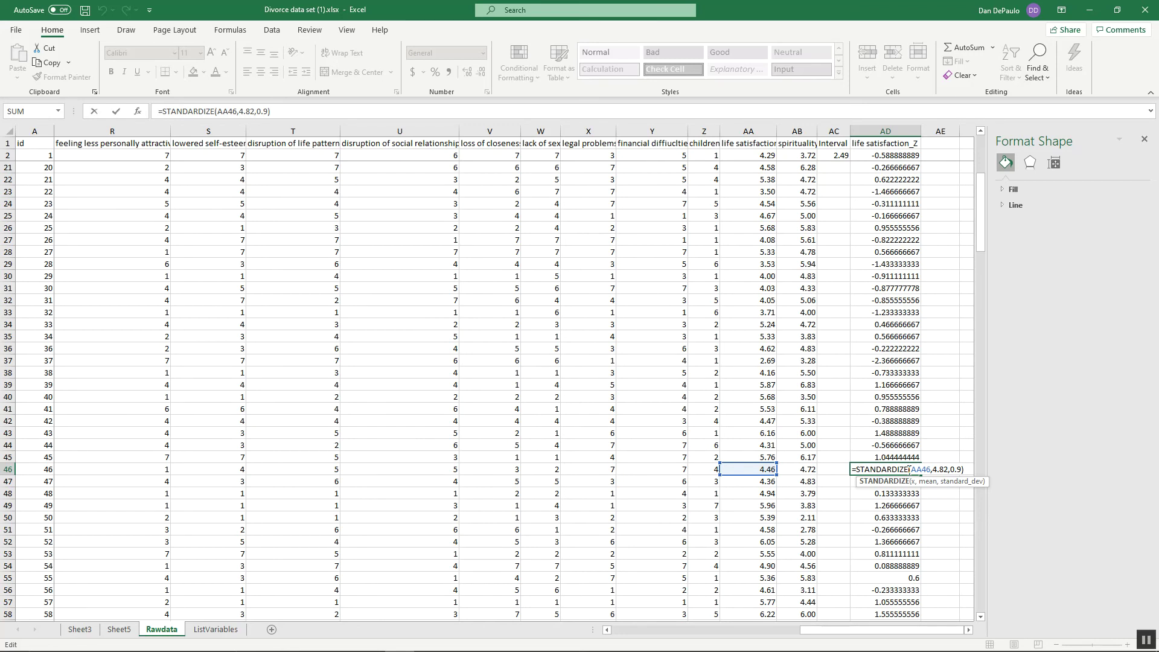
{"action": "left_click", "coordinate": [925, 480]}
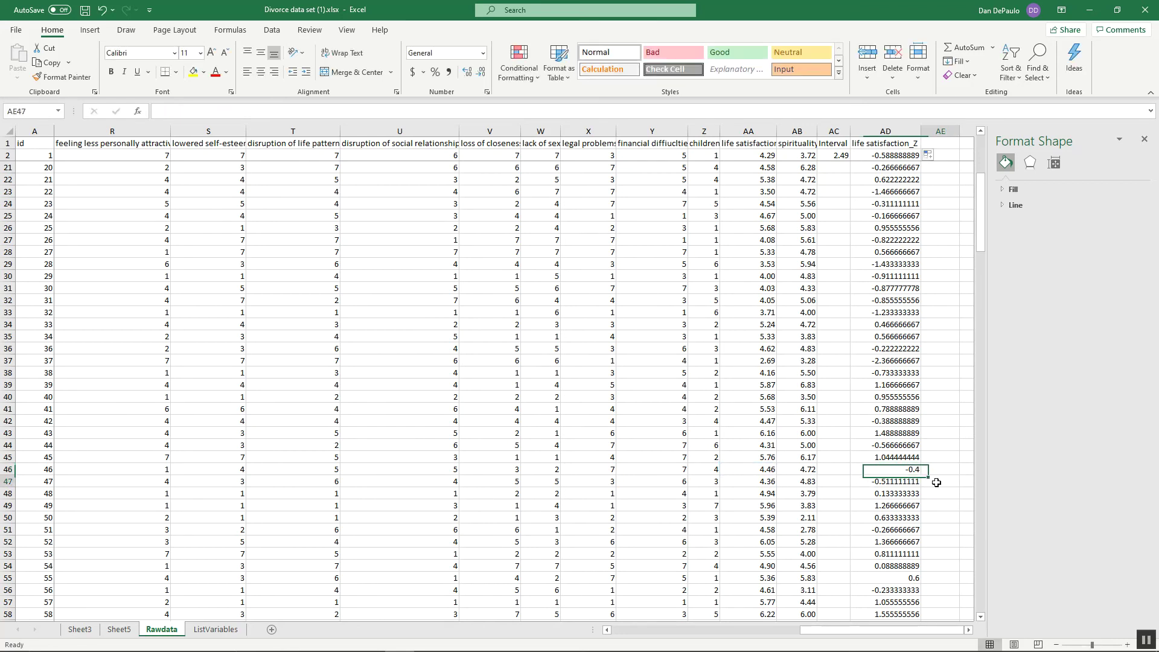
{"action": "scroll", "coordinate": [982, 152], "scroll_direction": "up", "scroll_amount": 6}
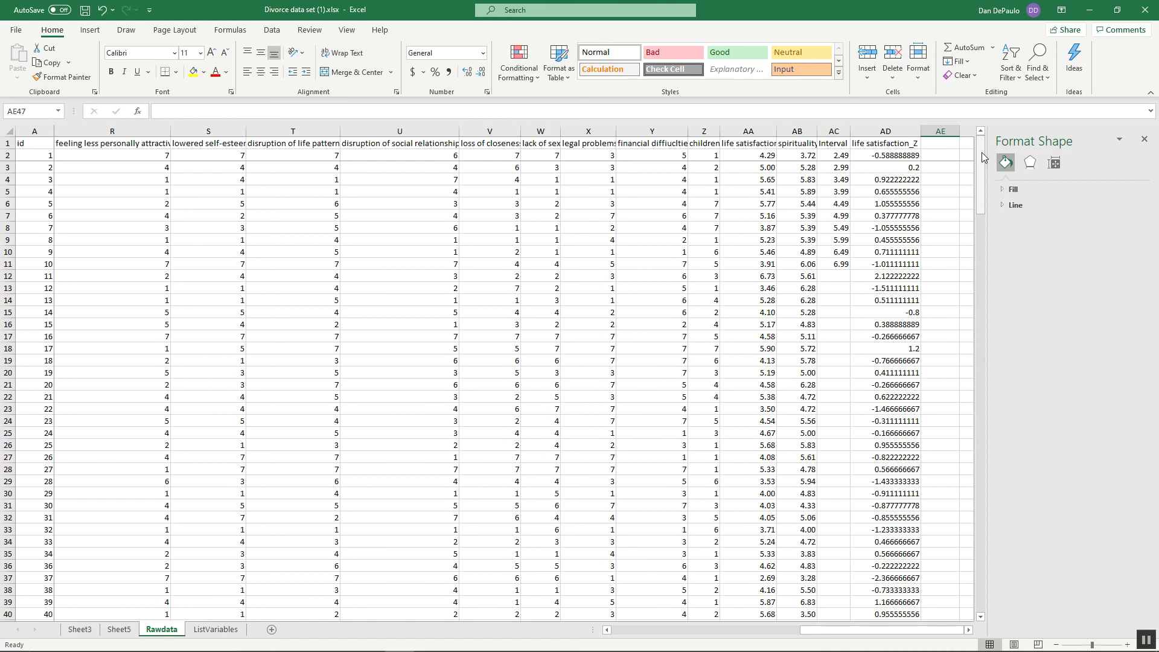
{"action": "left_click", "coordinate": [982, 152]}
Close the Format Shape pane and turn on filtering for the life satisfaction_Z column AD
{"action": "left_click", "coordinate": [1146, 143]}
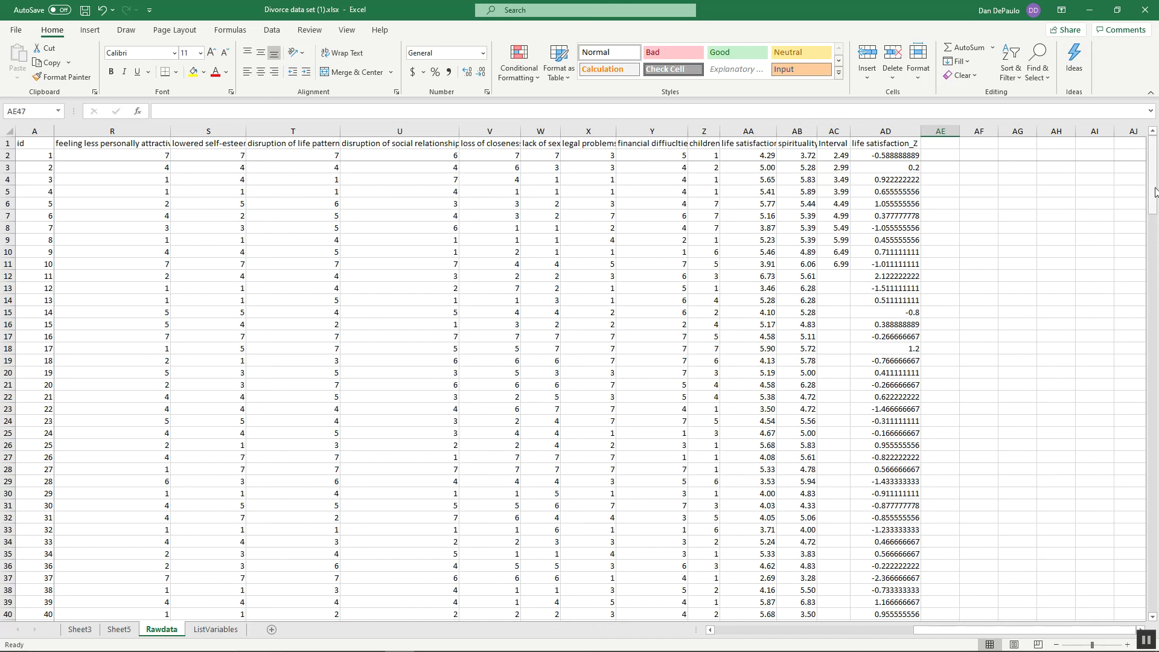
{"action": "mouse_move", "coordinate": [1153, 193]}
{"action": "left_mouse_down"}
{"action": "mouse_move", "coordinate": [1156, 611]}
{"action": "mouse_move", "coordinate": [1155, 209]}
{"action": "left_mouse_up"}
{"action": "mouse_move", "coordinate": [1155, 214]}
{"action": "left_mouse_down"}
{"action": "mouse_move", "coordinate": [1158, 565]}
{"action": "mouse_move", "coordinate": [1158, 193]}
{"action": "left_mouse_up"}
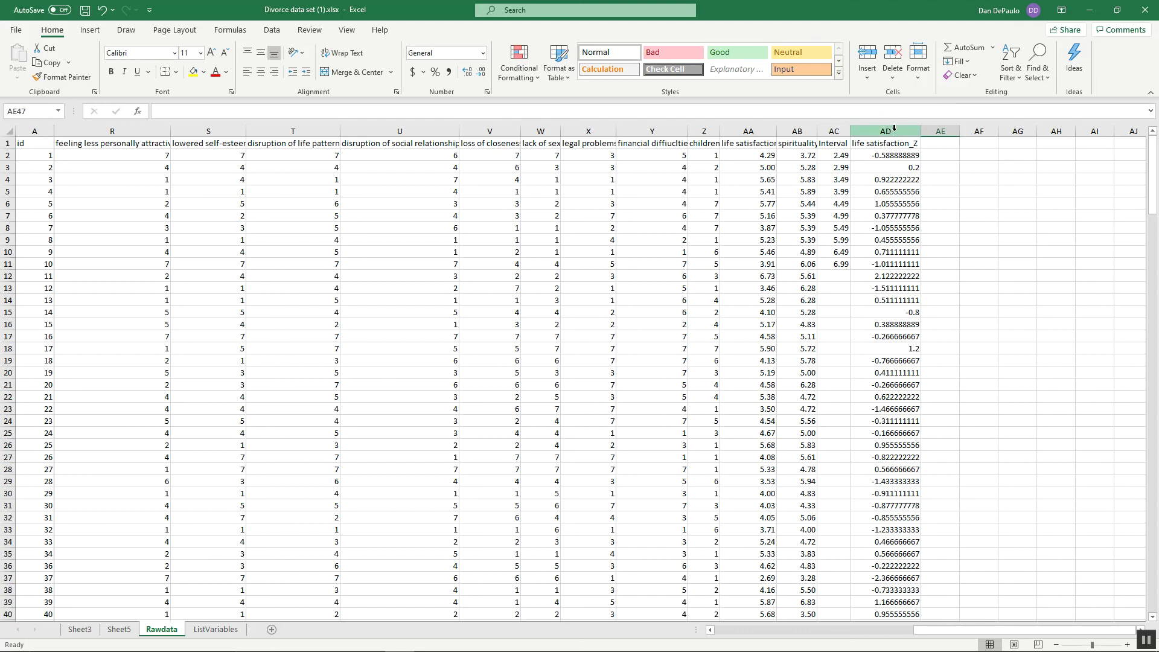
{"action": "left_click", "coordinate": [895, 127]}
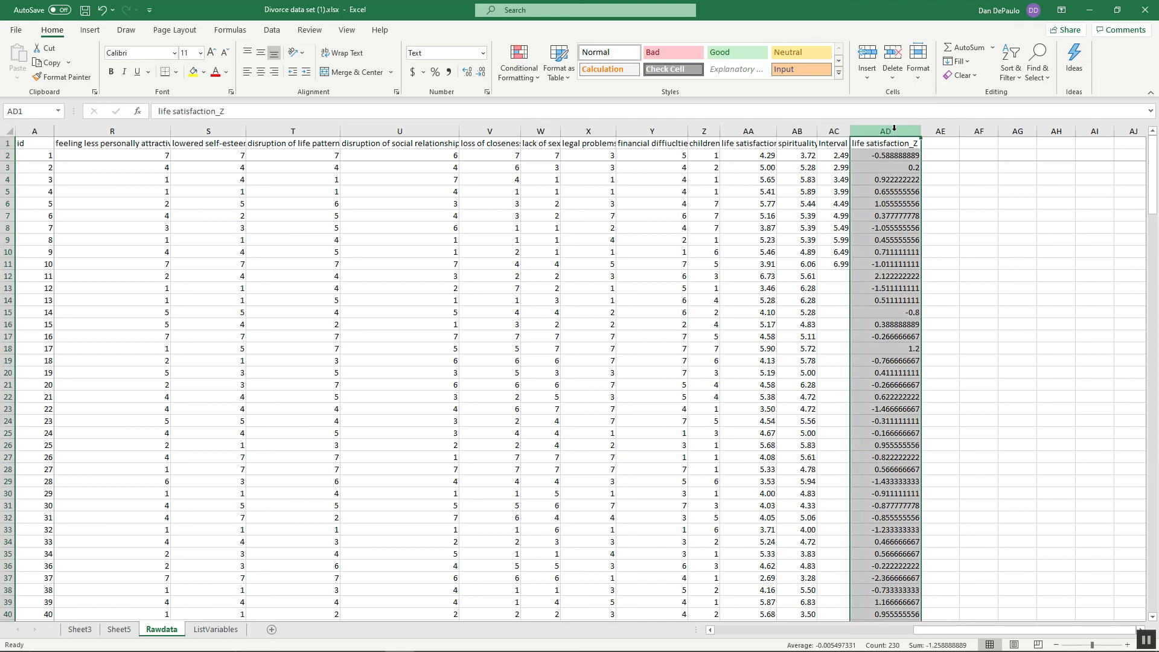
{"action": "left_click", "coordinate": [266, 34]}
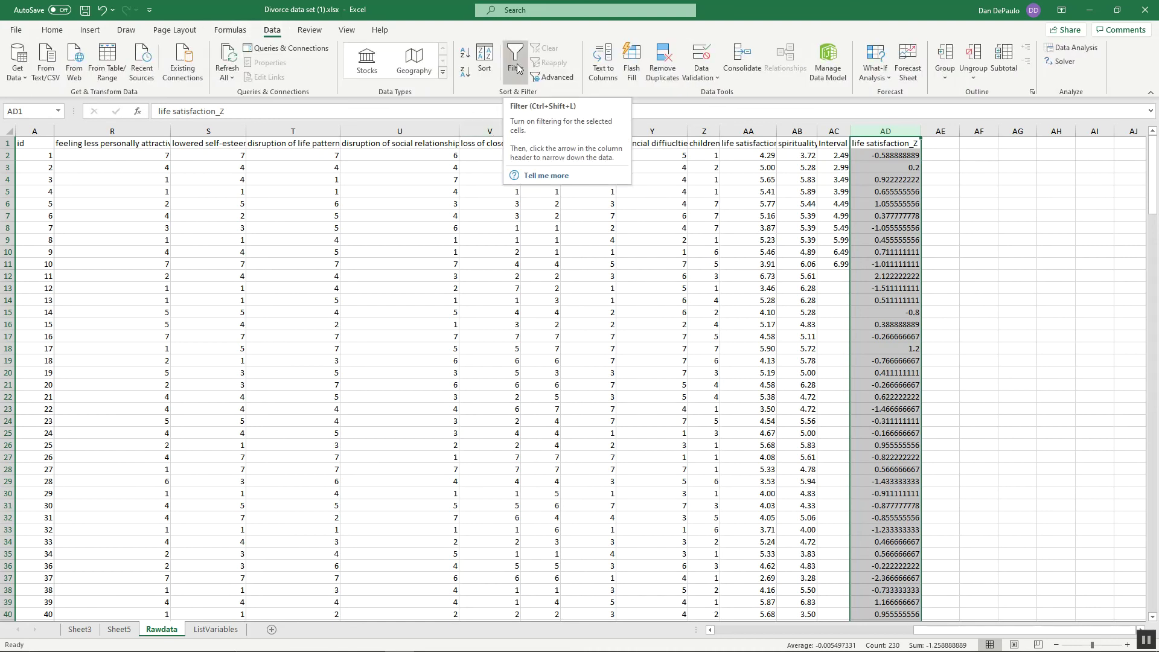
{"action": "left_click", "coordinate": [516, 64]}
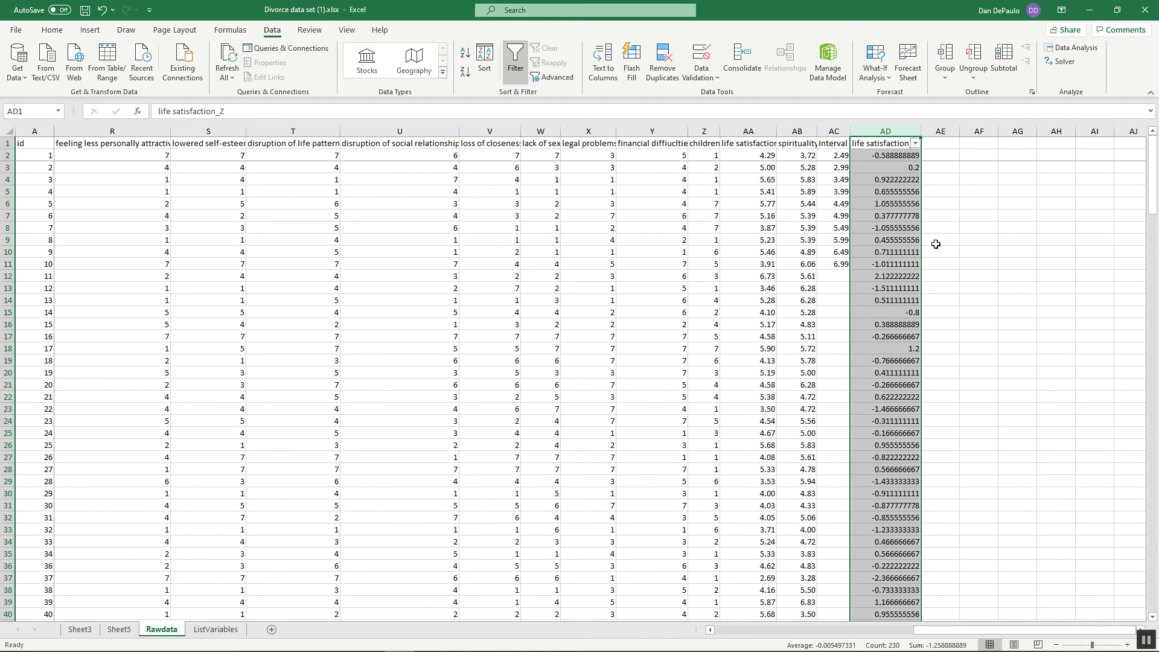
Begin a custom number filter on life satisfaction_Z with the condition "is greater than or equal to" 2.58
{"action": "left_click", "coordinate": [916, 144]}
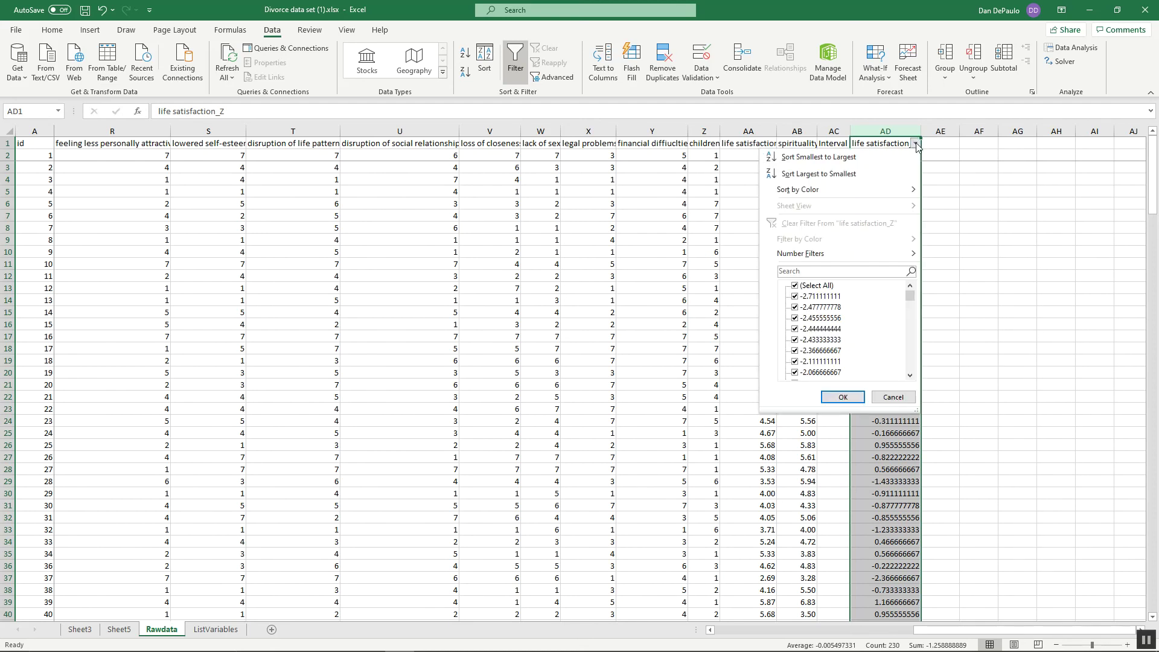
{"action": "mouse_move", "coordinate": [838, 251]}
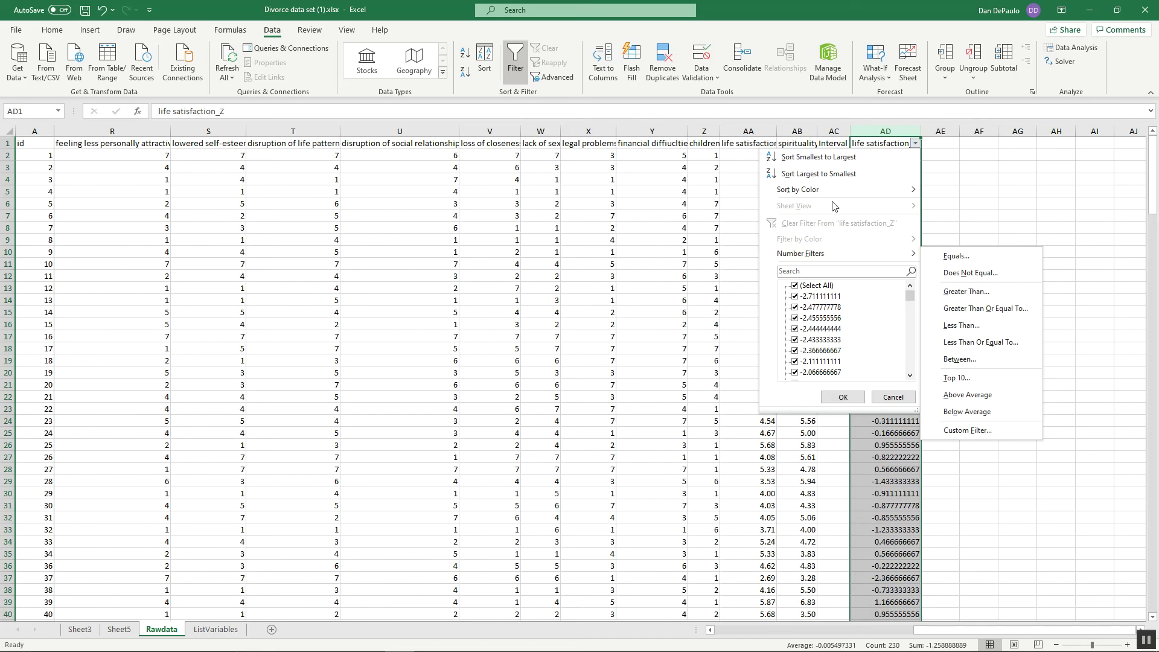
{"action": "left_click", "coordinate": [980, 310]}
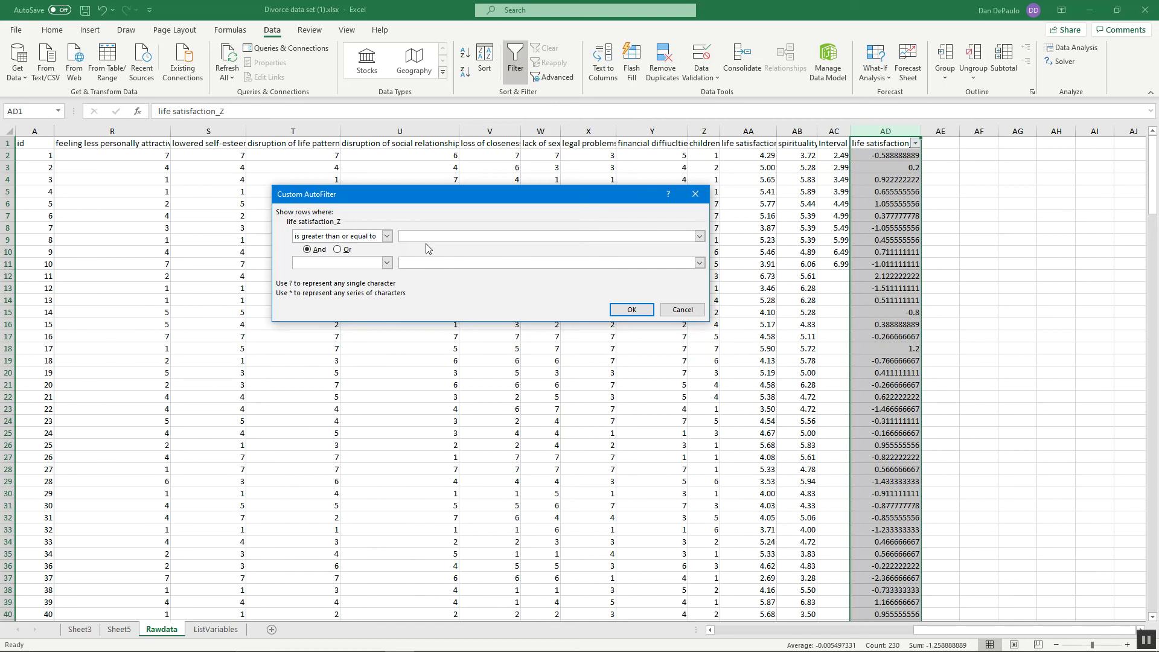
{"action": "type", "text": "58"}
Add the Or condition "is less than or equal to" -2.58 to the custom filter and apply it
{"action": "left_click", "coordinate": [338, 250]}
{"action": "left_click", "coordinate": [387, 266]}
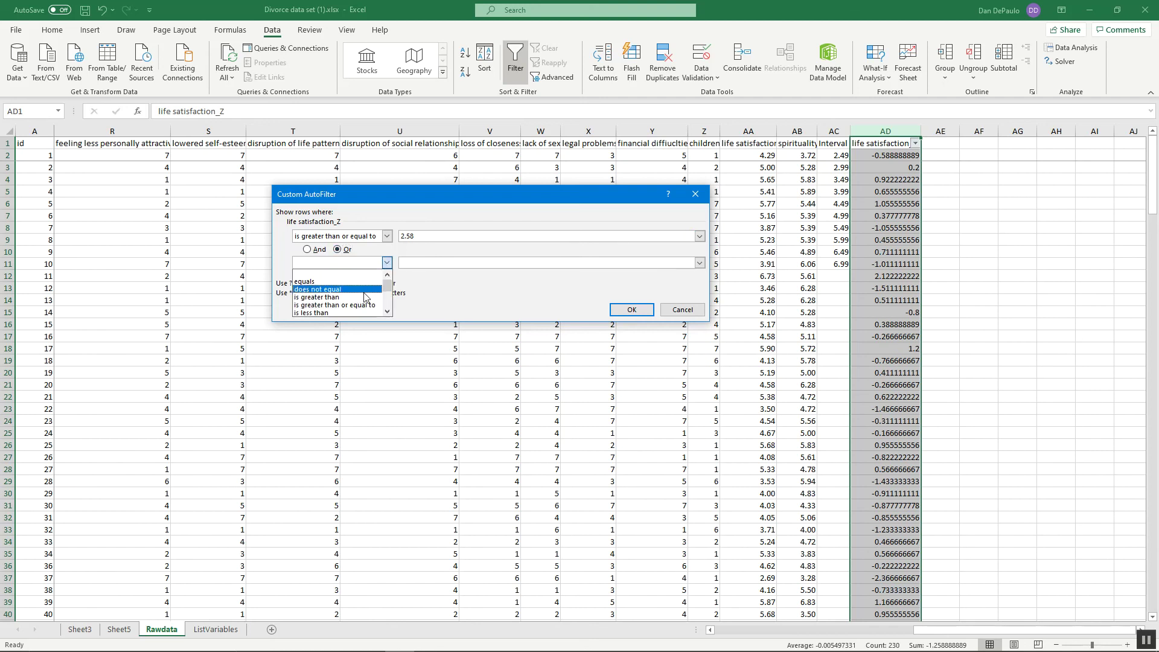
{"action": "left_click", "coordinate": [387, 312]}
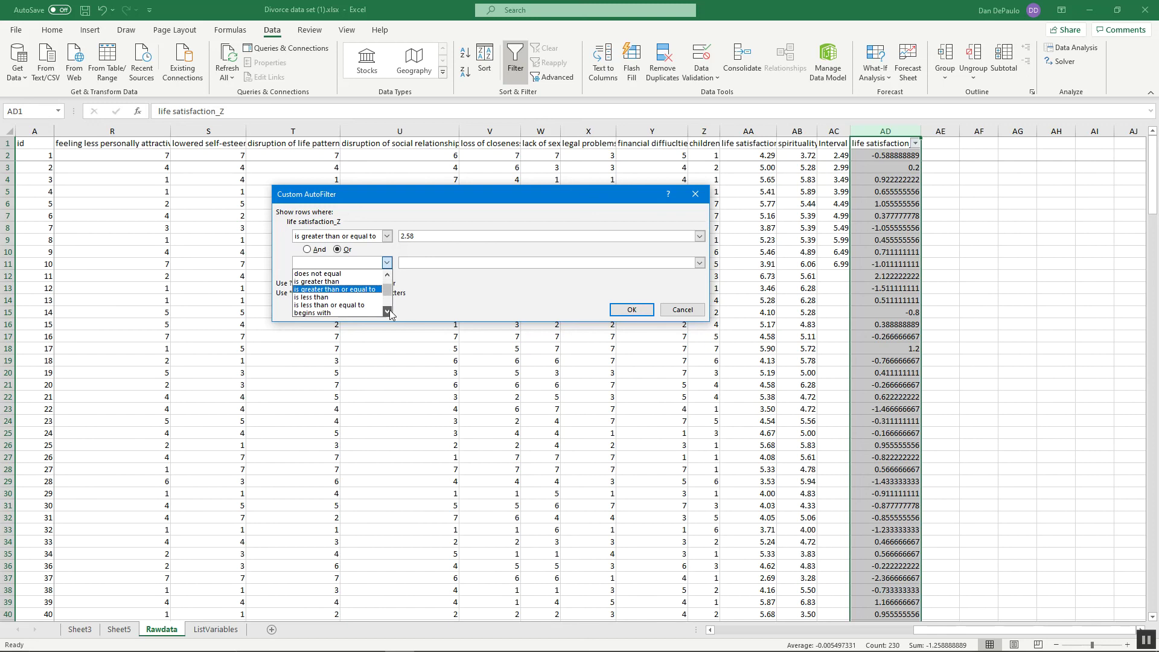
{"action": "left_click", "coordinate": [370, 307]}
{"action": "left_click", "coordinate": [414, 263]}
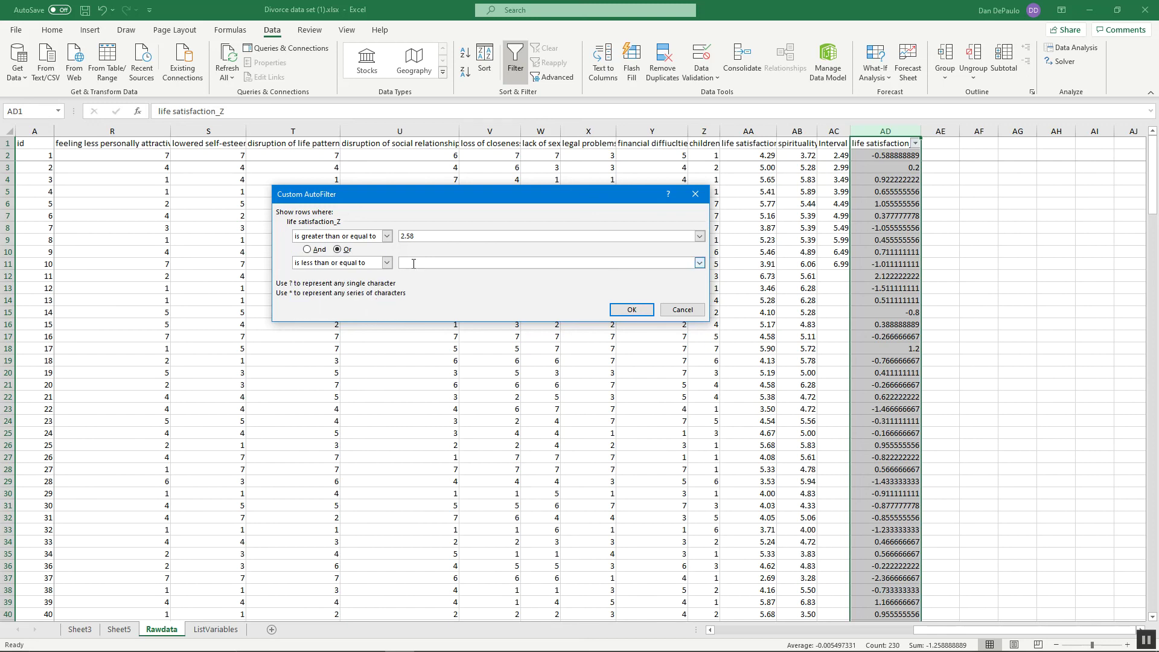
{"action": "type", "text": "-2.58"}
{"action": "left_click", "coordinate": [629, 310]}
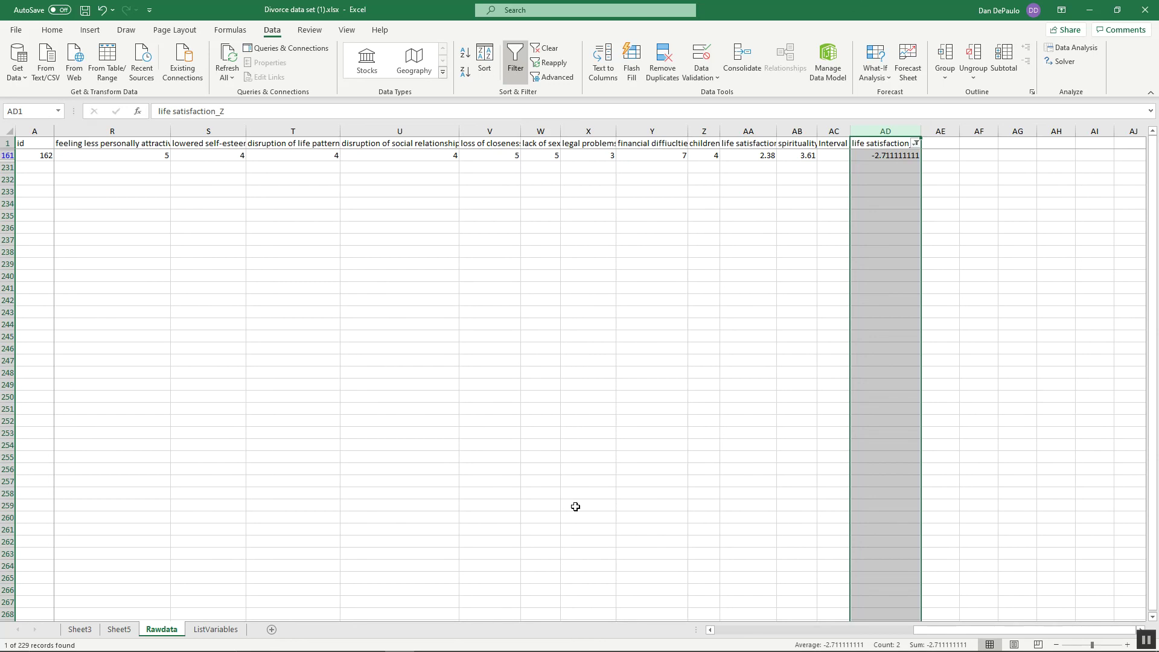
Examine the filtered case's values across the other columns, then read the outlier explanation and Assignment section in the Word lab instructions
{"action": "left_click_drag", "start_coordinate": [928, 631], "coordinate": [695, 642]}
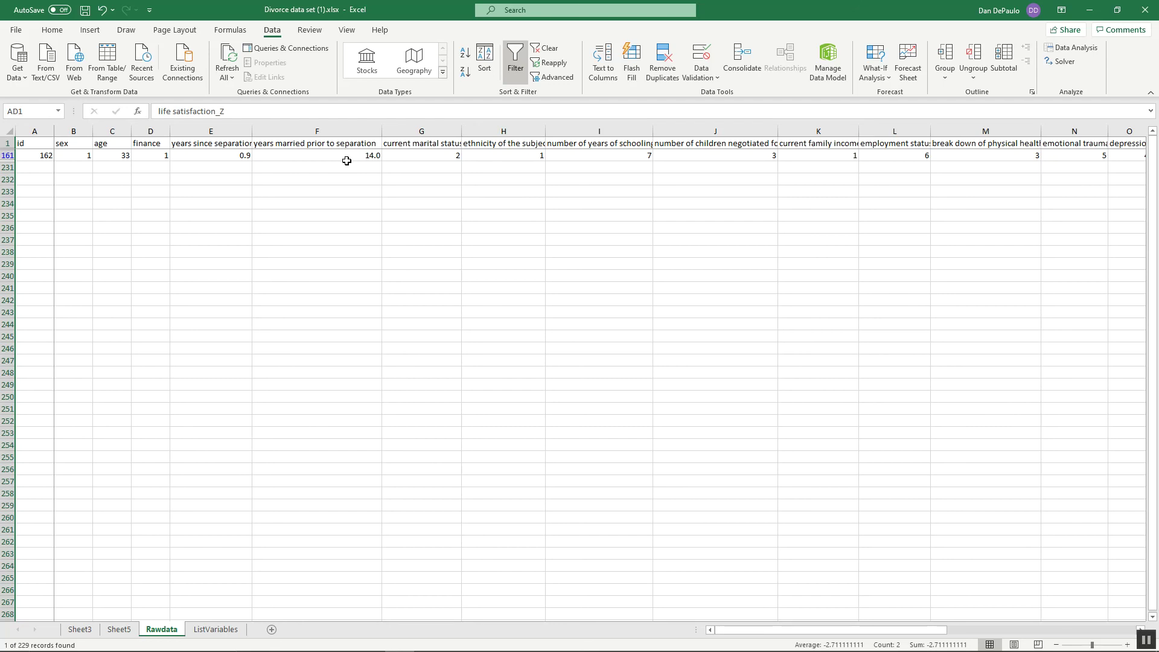
{"action": "left_click", "coordinate": [1036, 631]}
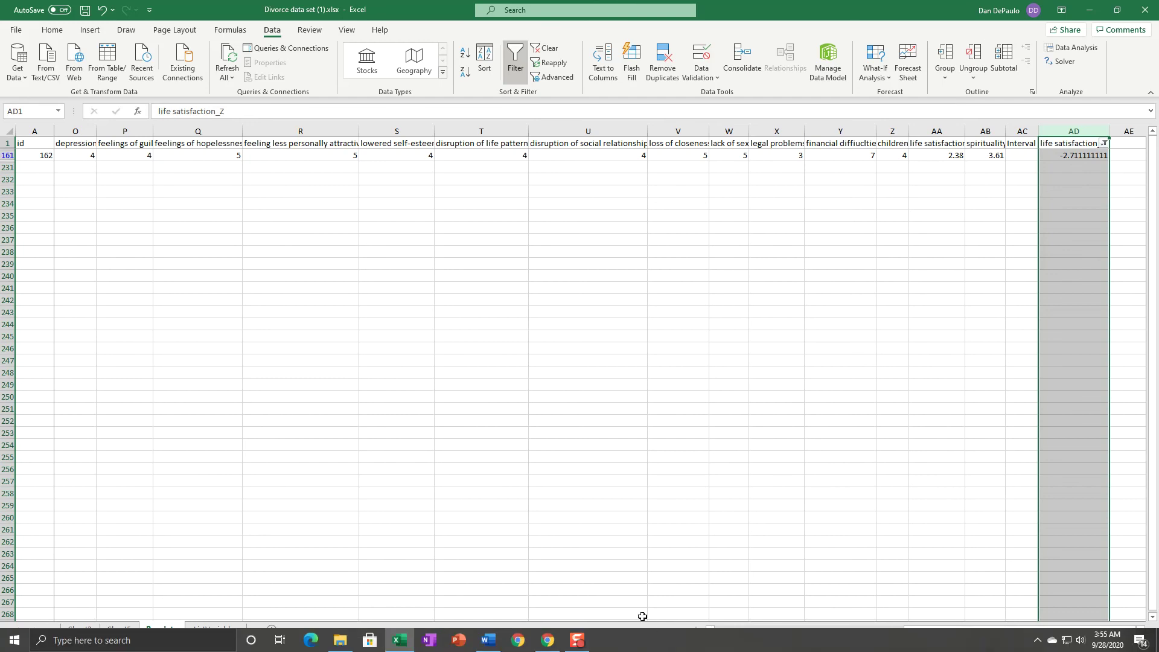
{"action": "left_click", "coordinate": [491, 642]}
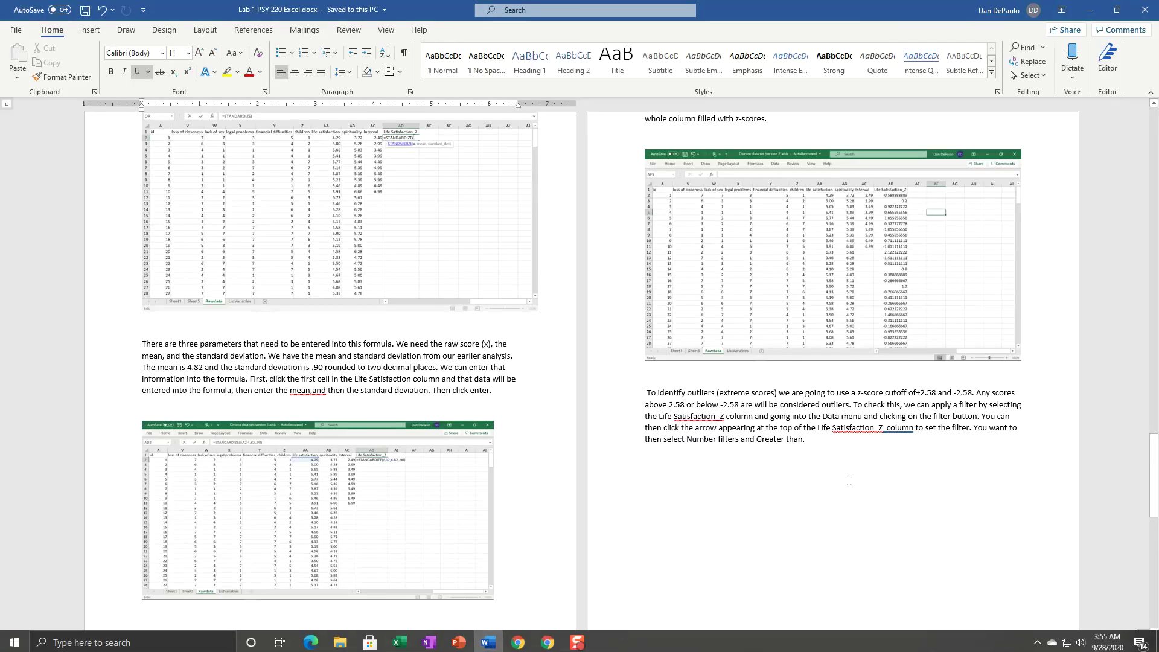
{"action": "left_click_drag", "start_coordinate": [1156, 490], "coordinate": [1156, 601]}
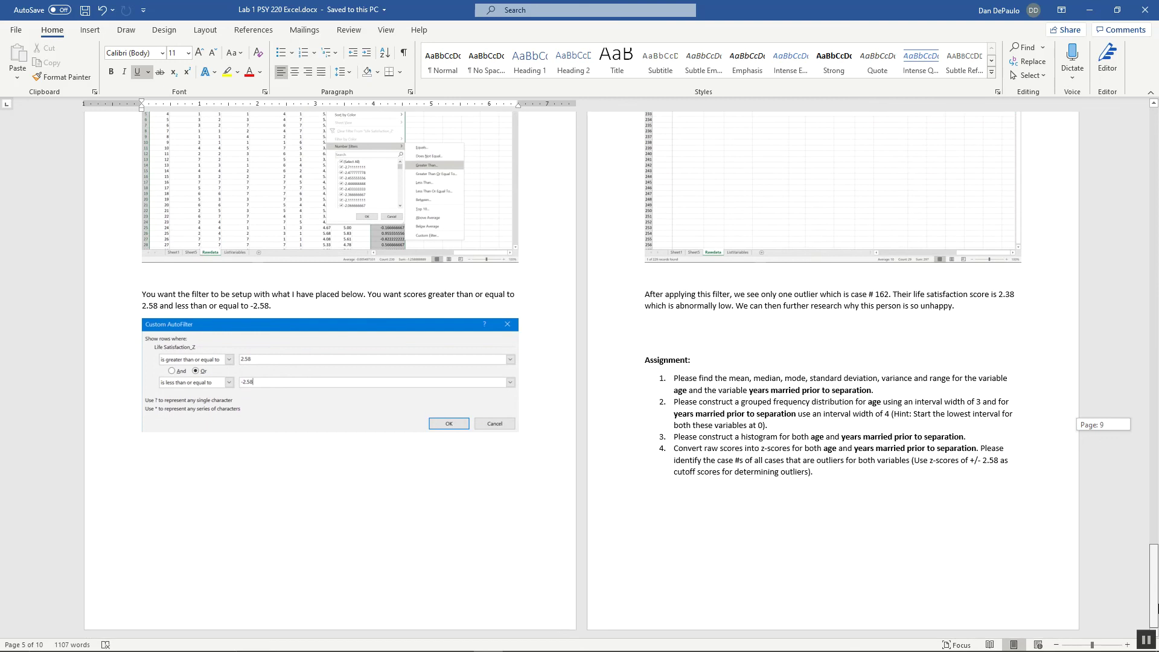
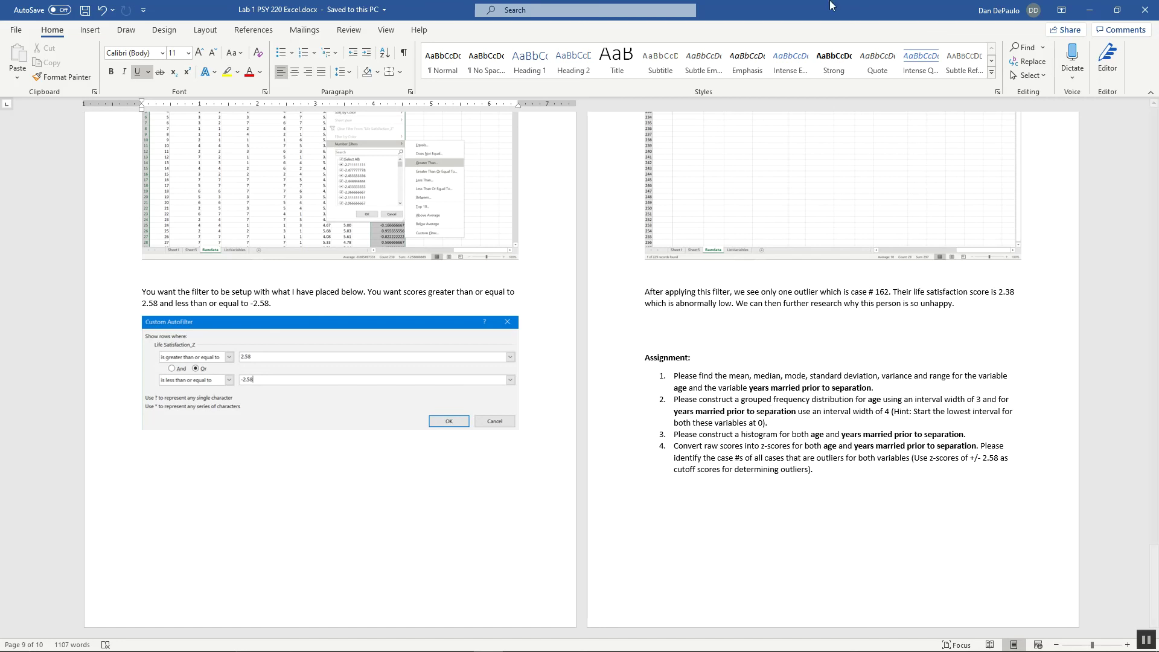
{"action": "mouse_move", "coordinate": [430, 648]}
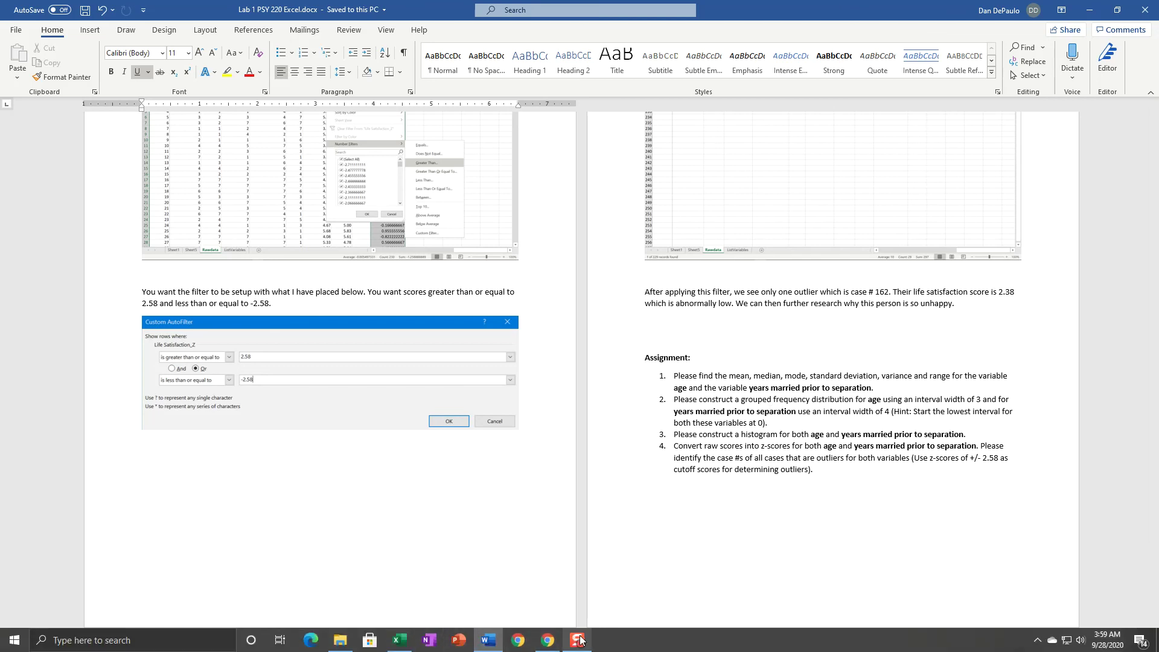
{"action": "mouse_move", "coordinate": [579, 640]}
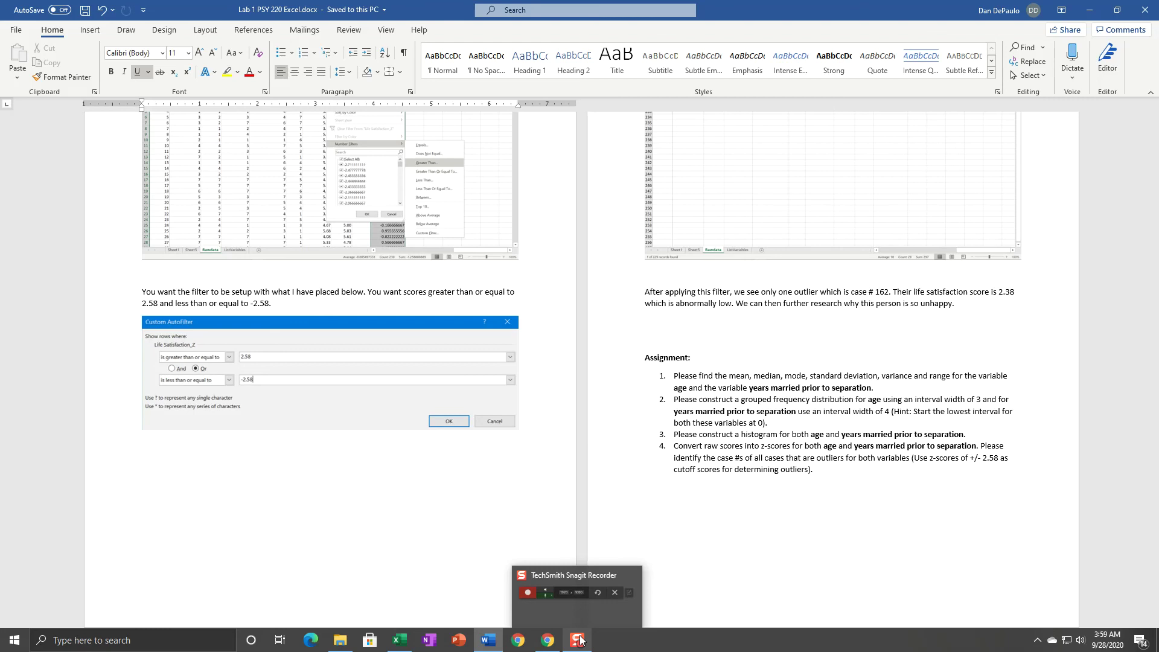